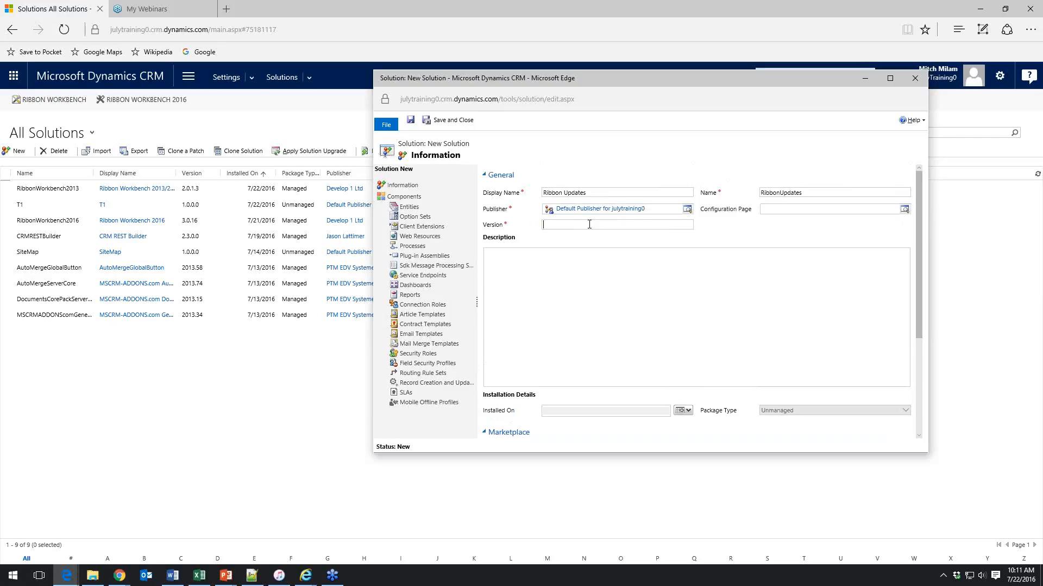
# Set the new solution's version to 1.0.0.0 and save it
pyautogui.write('1.0.0.0')
pyautogui.click(411, 120)
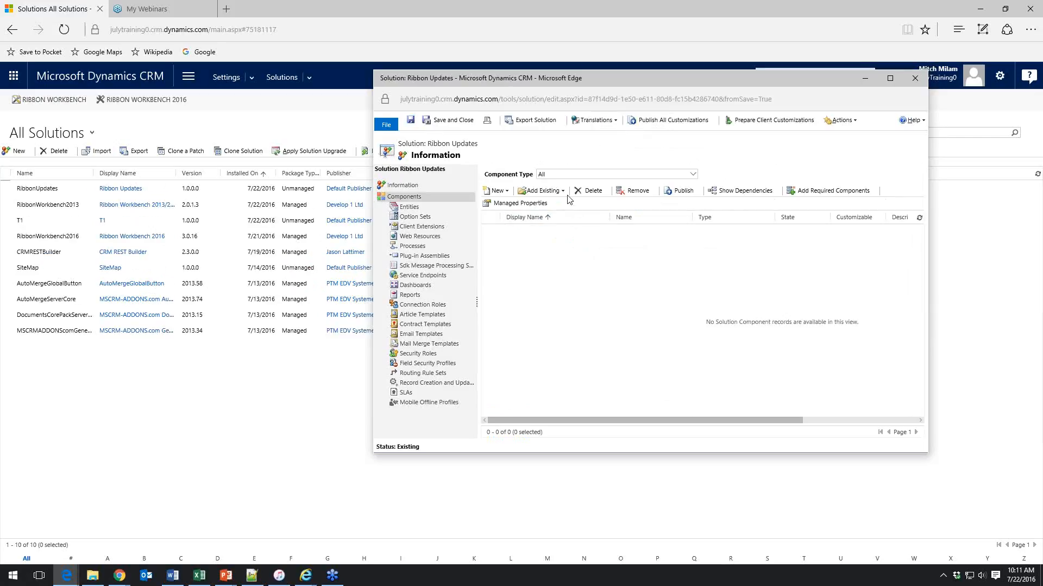
# Add the existing Account entity to the solution, including all its assets
pyautogui.click(563, 191)
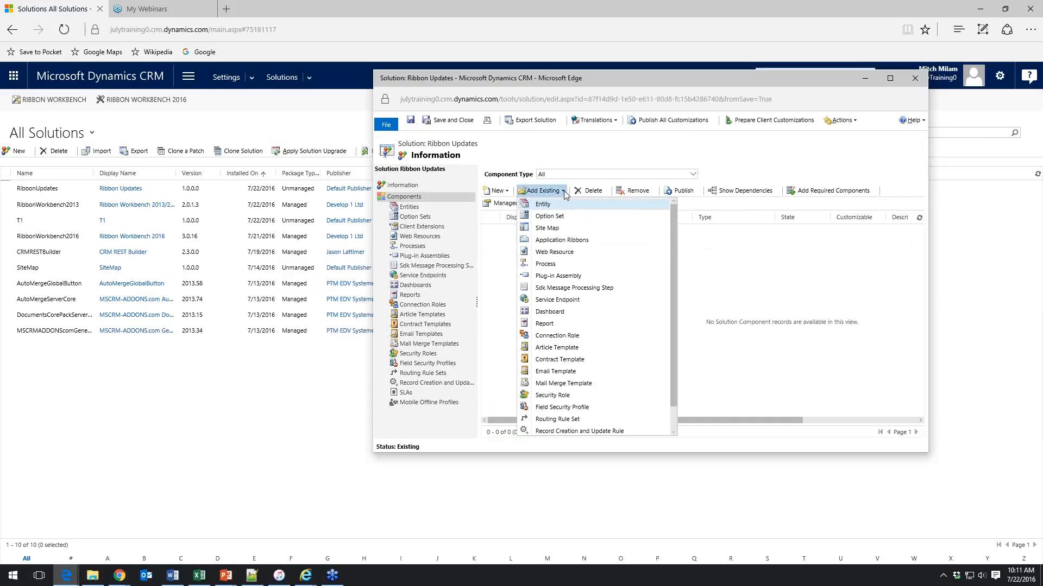
pyautogui.click(549, 206)
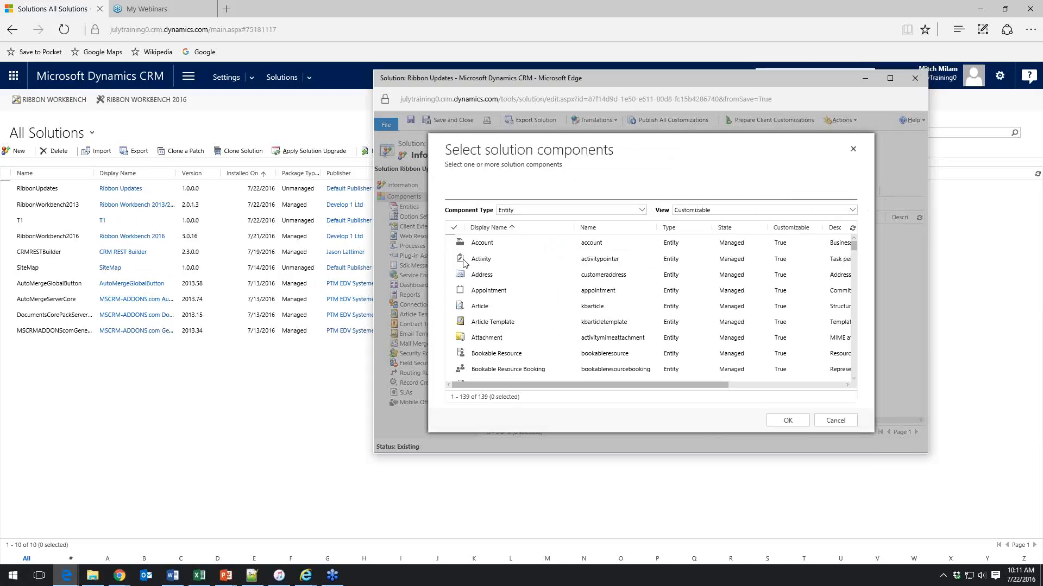
pyautogui.click(462, 243)
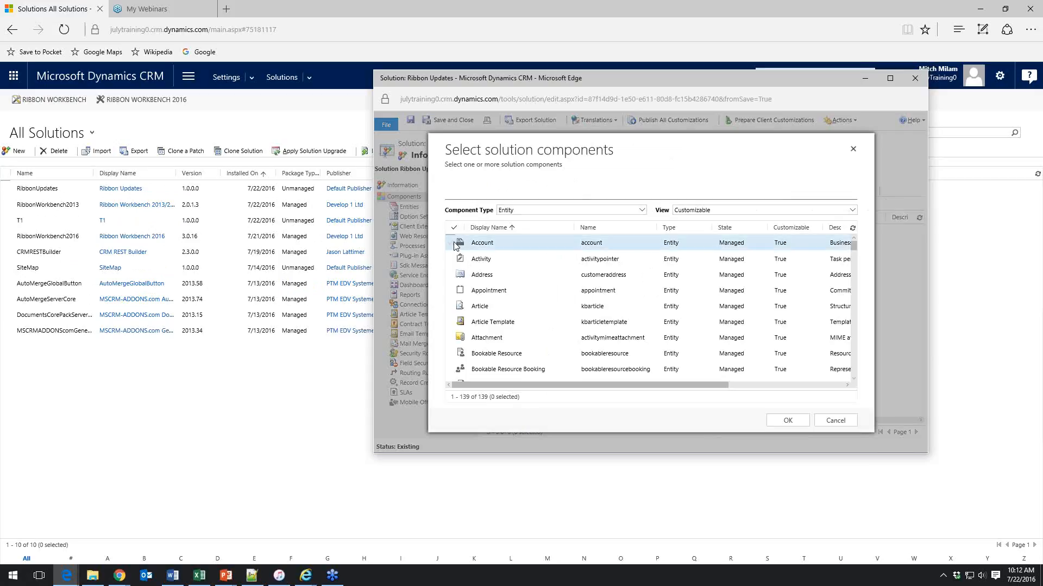
pyautogui.click(791, 422)
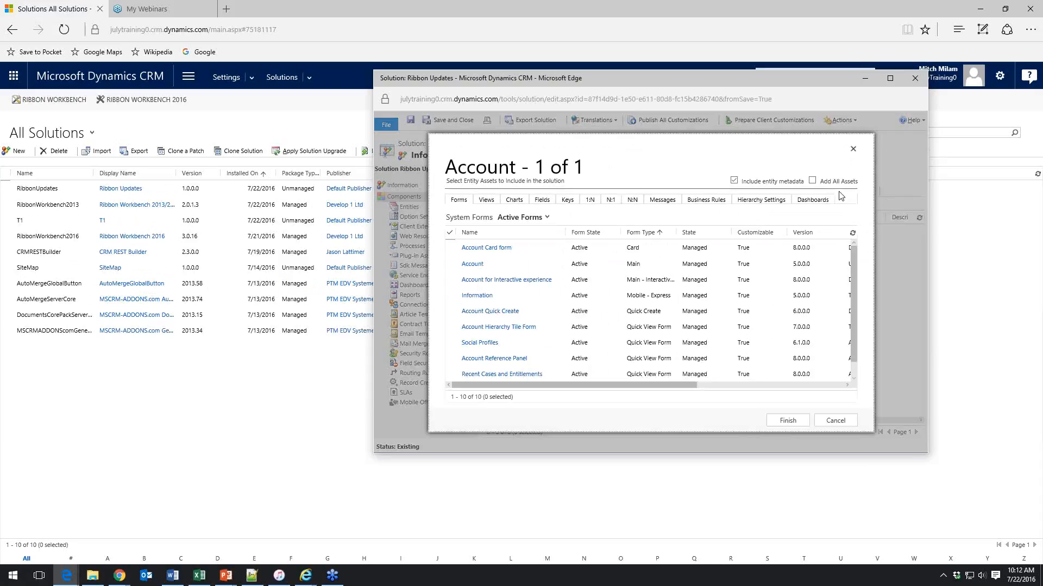
pyautogui.click(812, 180)
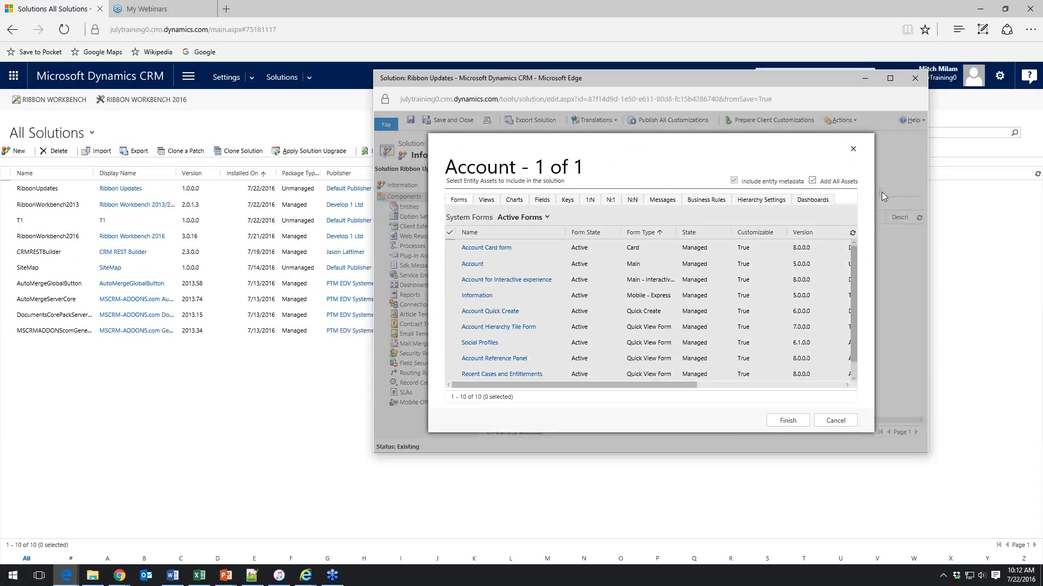
pyautogui.click(788, 421)
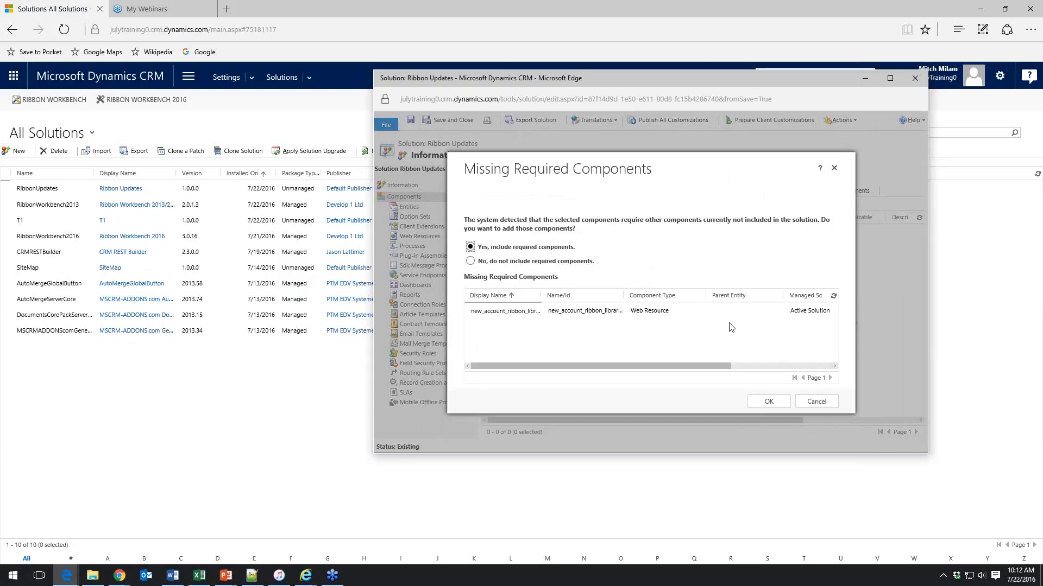
# Choose to include the missing required web resource component and confirm
pyautogui.click(471, 261)
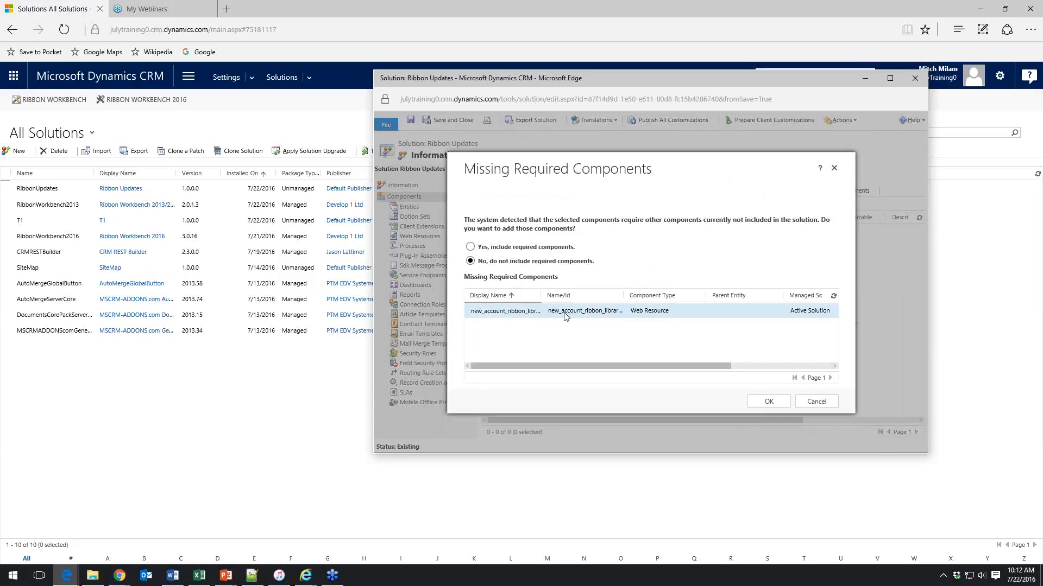
pyautogui.click(471, 247)
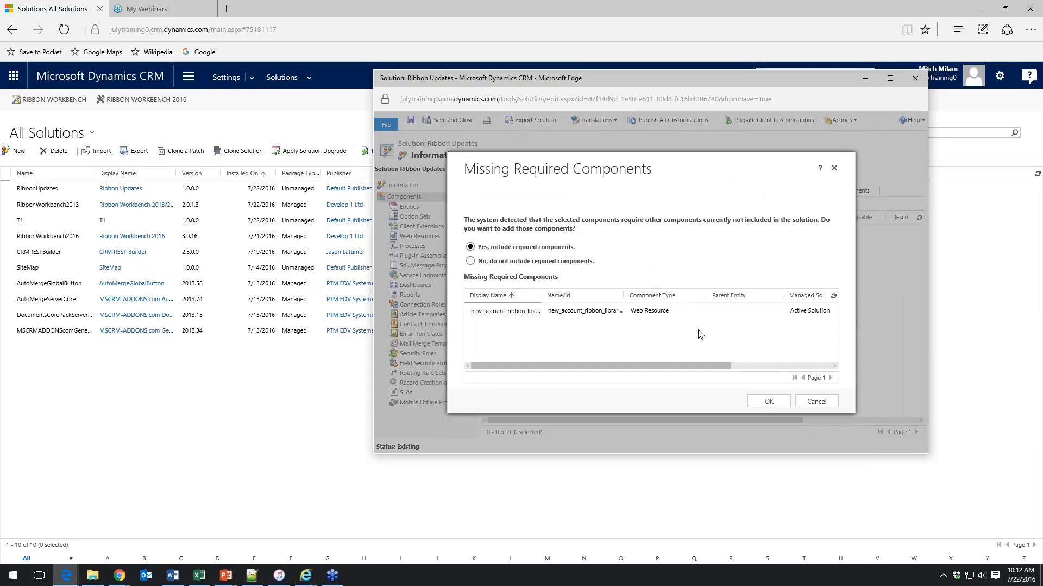
pyautogui.click(769, 401)
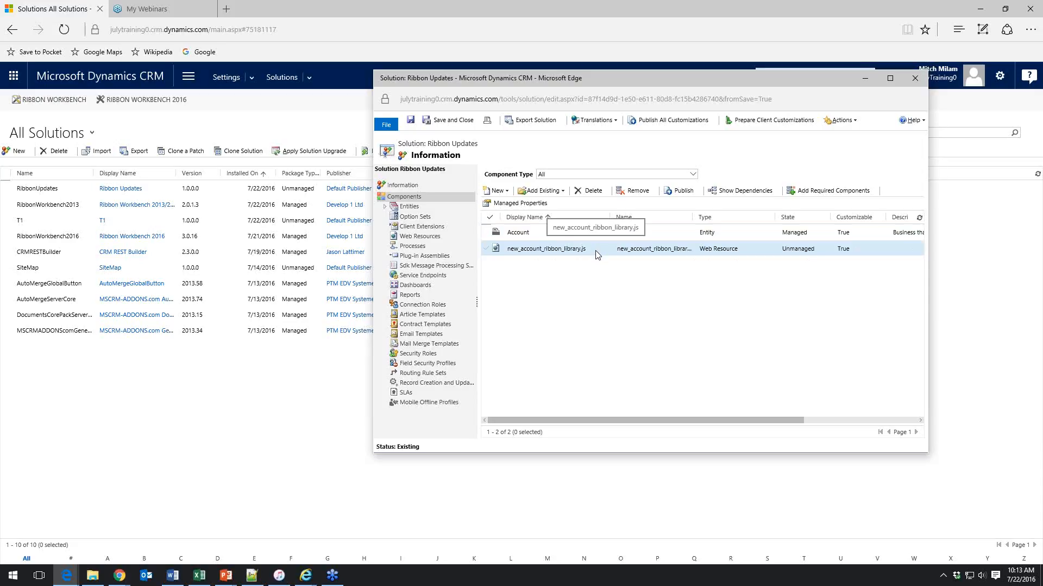
pyautogui.click(260, 431)
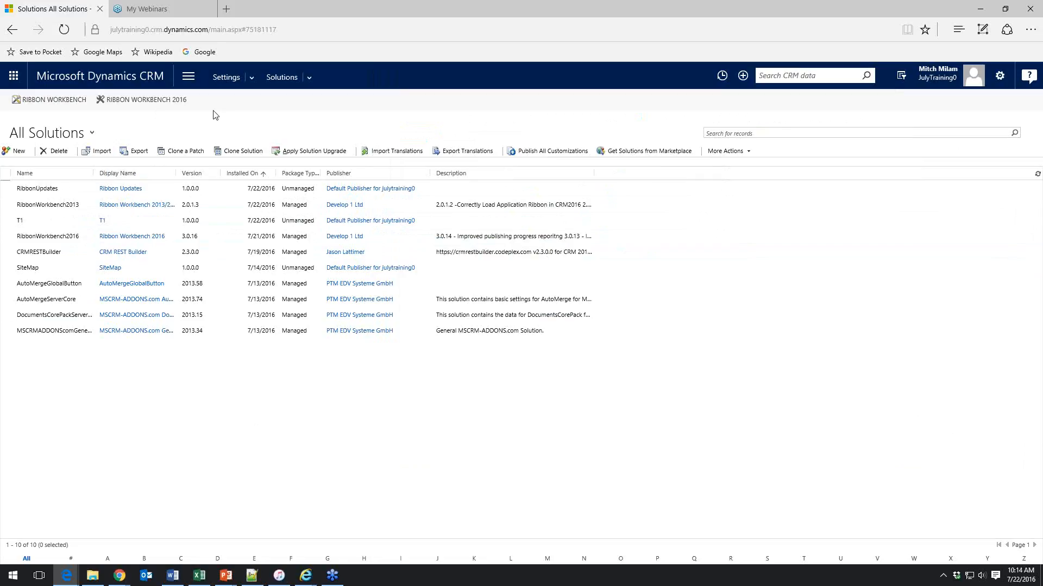
pyautogui.moveTo(308, 581)
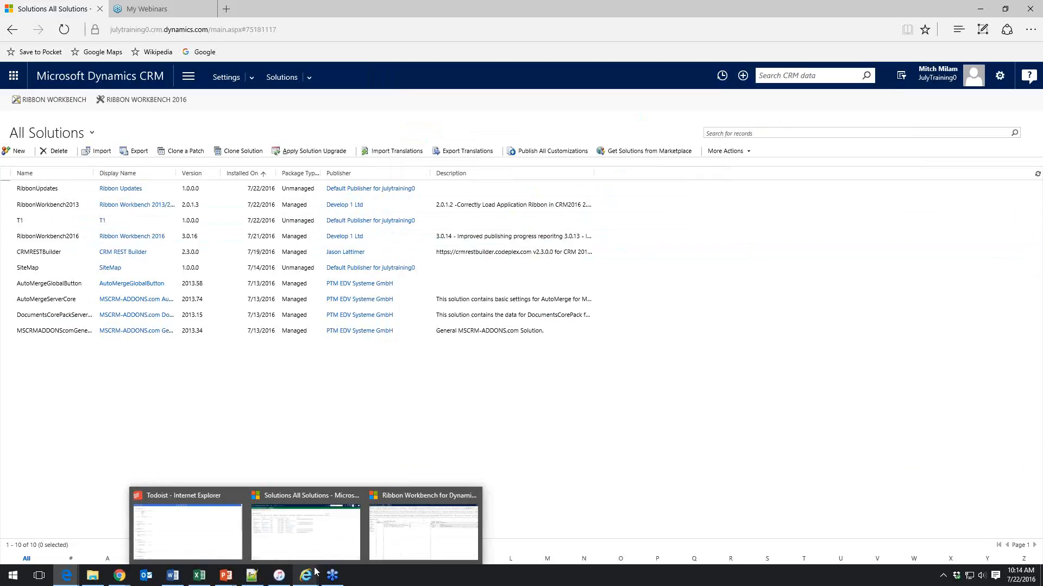
pyautogui.click(387, 515)
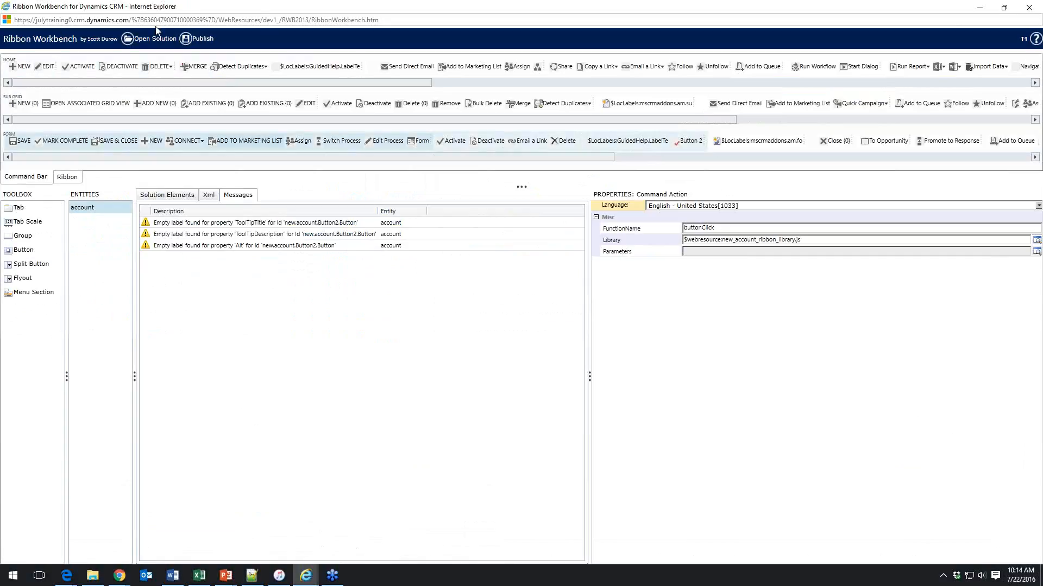
pyautogui.click(67, 575)
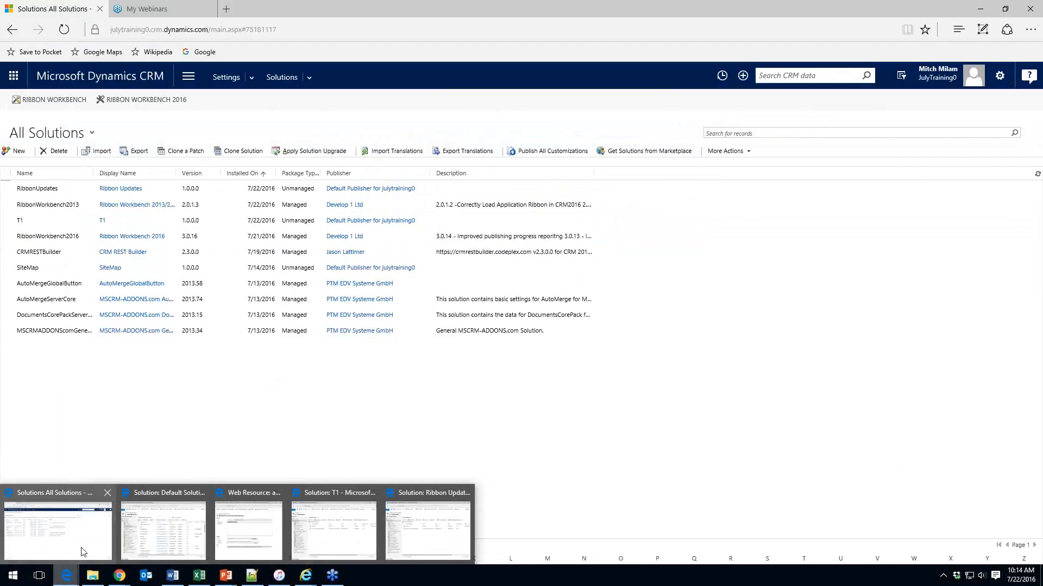
pyautogui.click(84, 552)
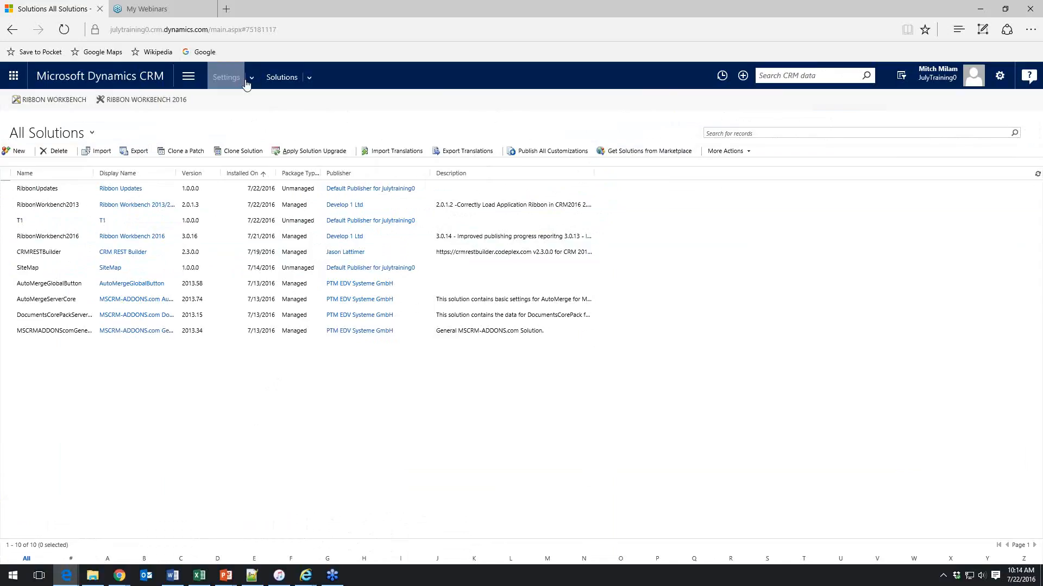
# Open Ribbon Workbench 2016 and load the Ribbon Updates solution
pyautogui.click(162, 105)
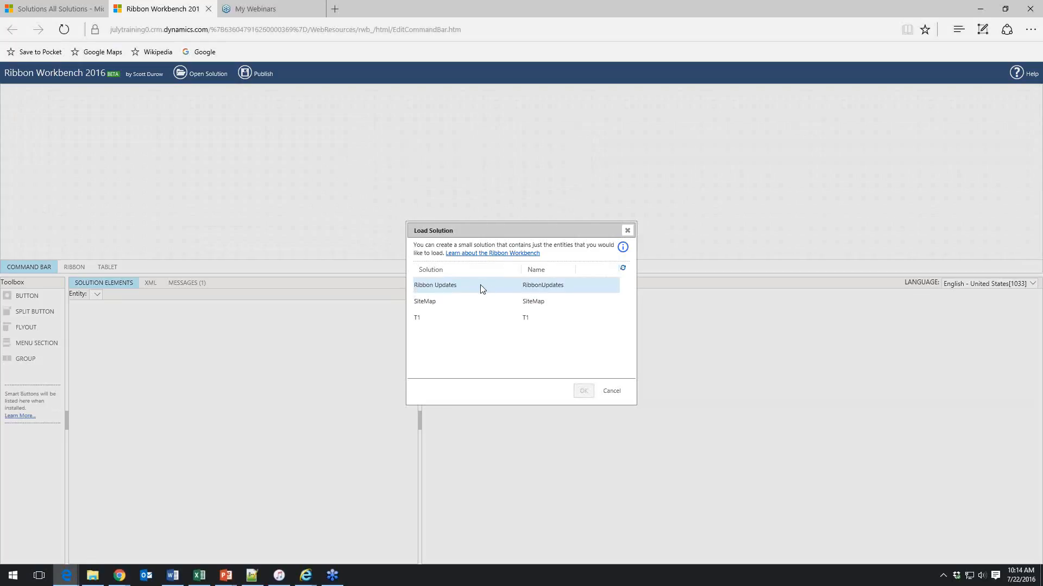
pyautogui.click(481, 288)
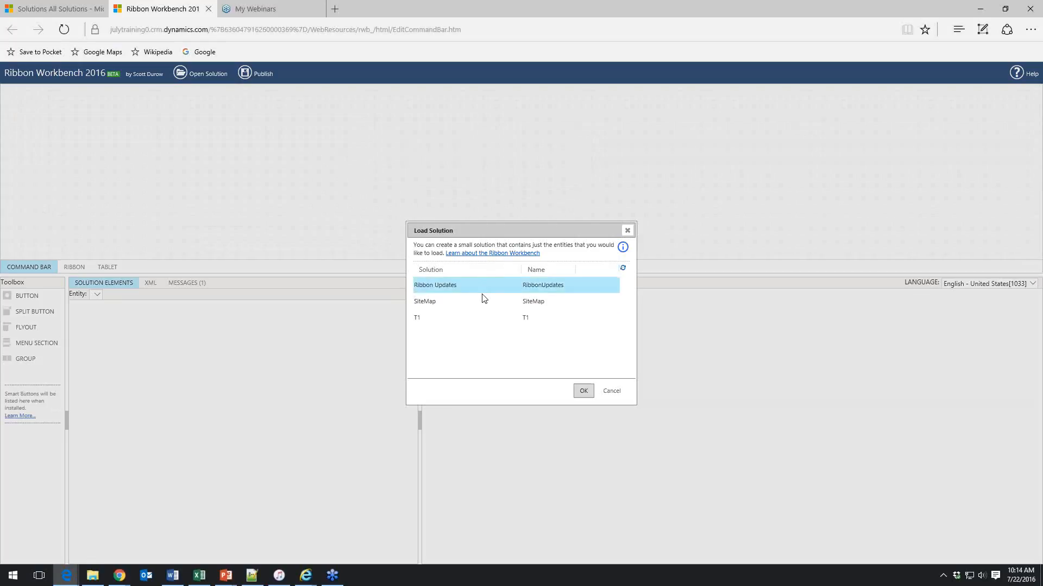
pyautogui.click(582, 391)
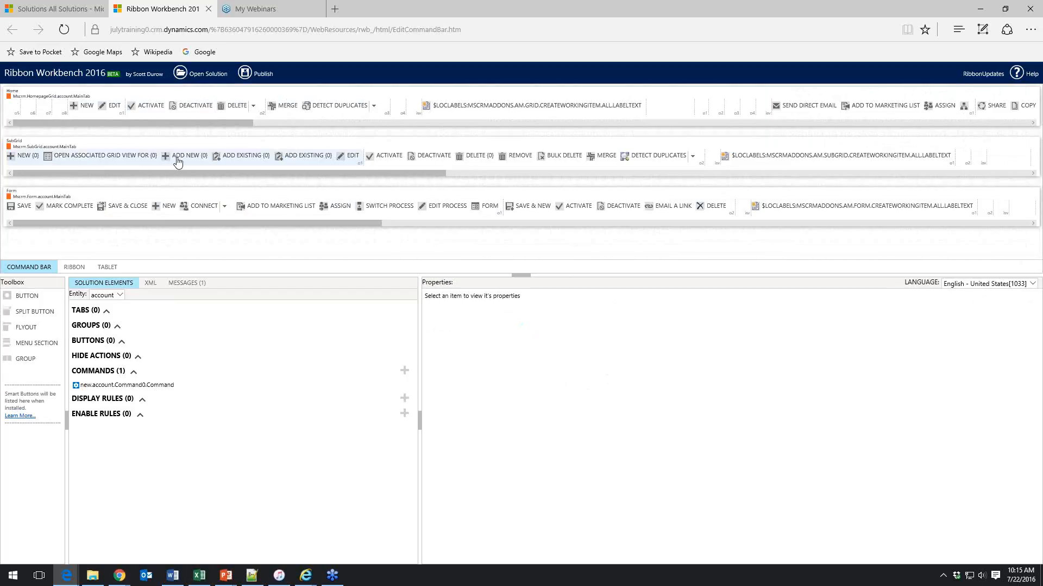
# Compare the Command Bar, Ribbon and Tablet views of the account entity
pyautogui.moveTo(165, 172)
pyautogui.mouseDown()
pyautogui.moveTo(275, 184)
pyautogui.moveTo(181, 174)
pyautogui.mouseUp()
pyautogui.moveTo(59, 230); pyautogui.dragTo(25, 224)
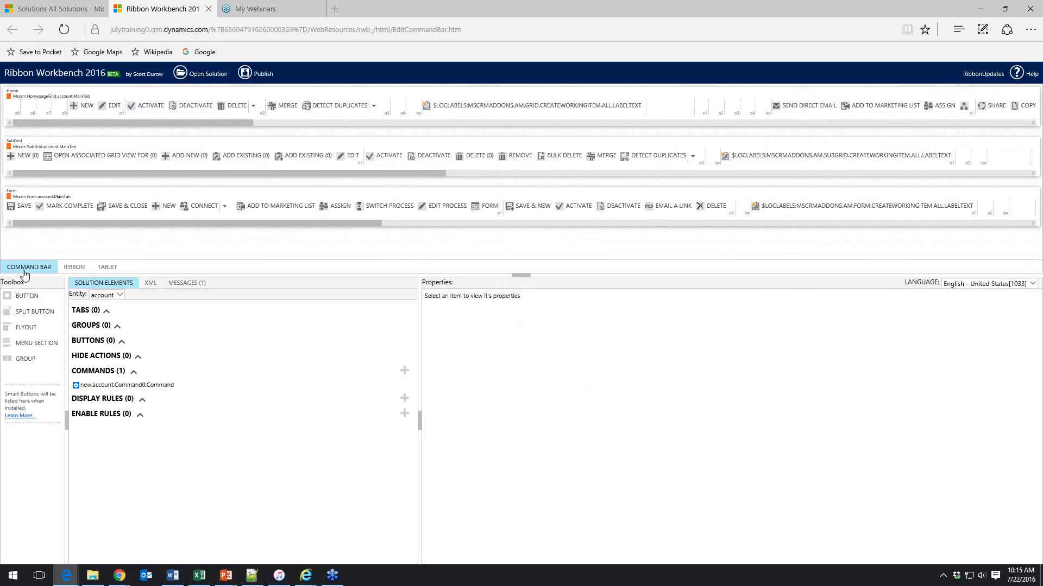
pyautogui.click(74, 270)
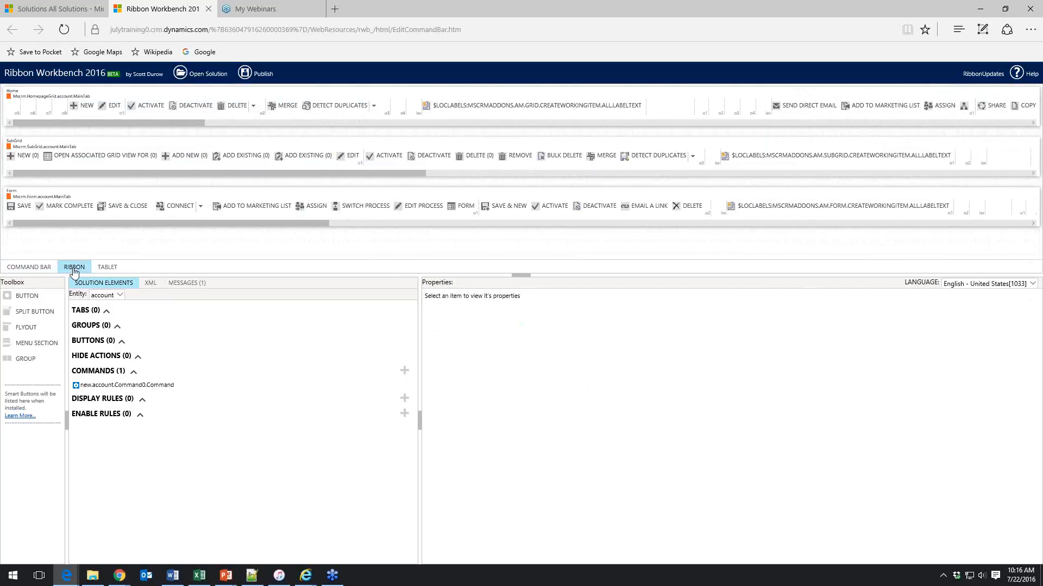
pyautogui.click(116, 269)
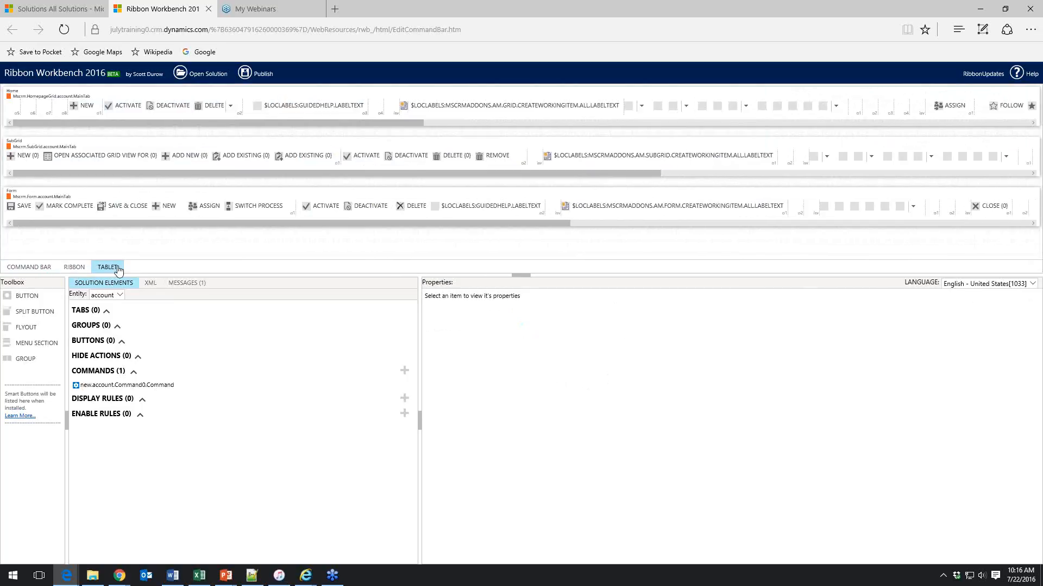
pyautogui.click(34, 268)
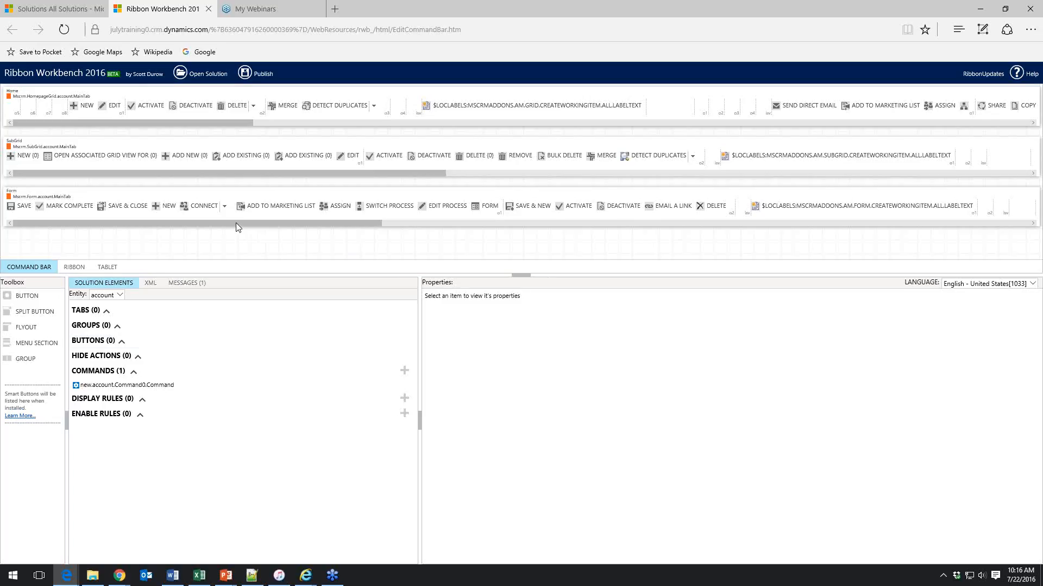
# Hide the Delete button on the account form command bar
pyautogui.click(123, 299)
pyautogui.moveTo(143, 223); pyautogui.dragTo(358, 229)
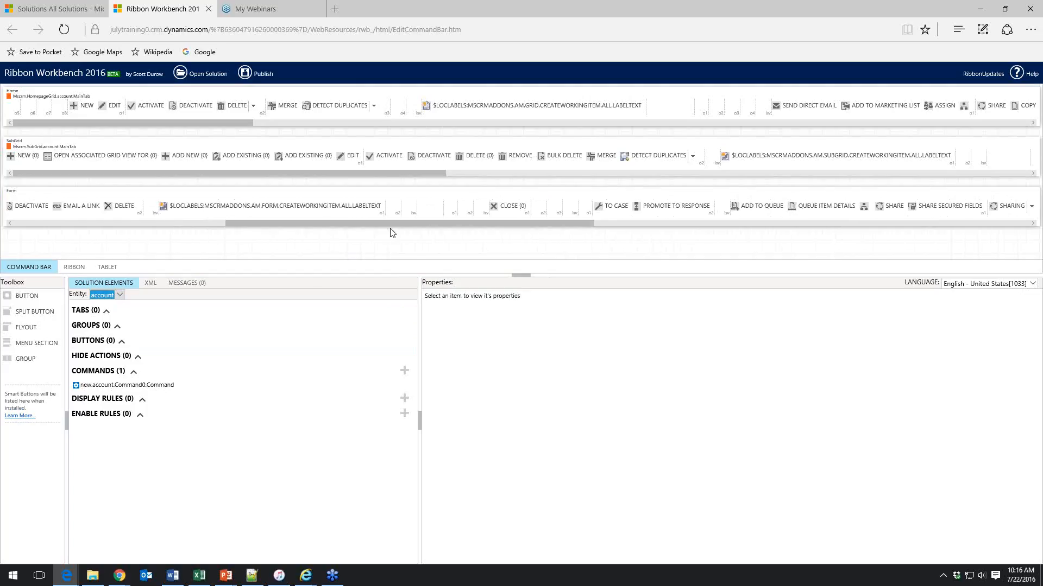
pyautogui.moveTo(486, 231); pyautogui.dragTo(665, 233)
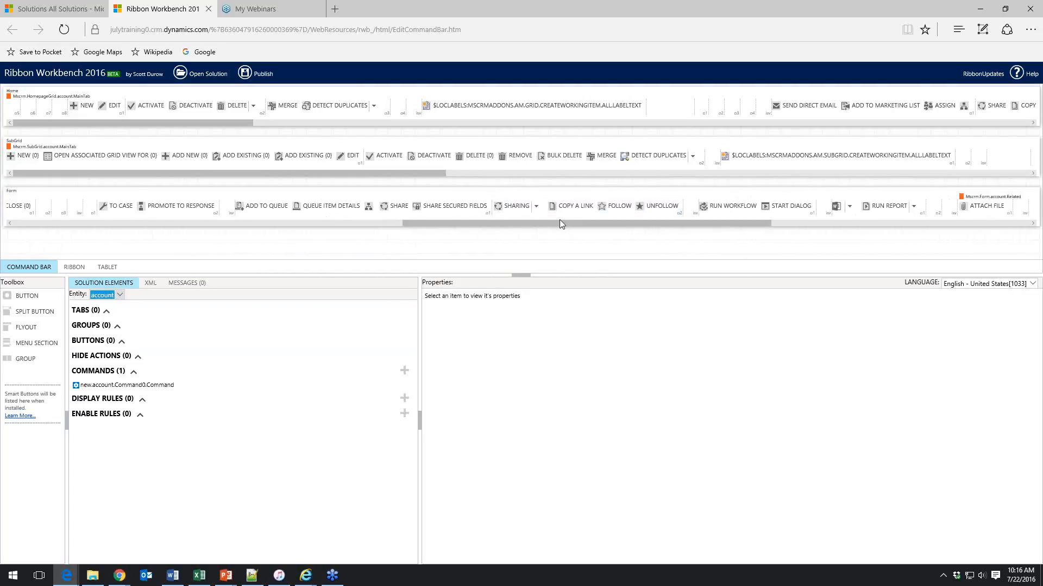
pyautogui.moveTo(561, 223); pyautogui.dragTo(228, 225)
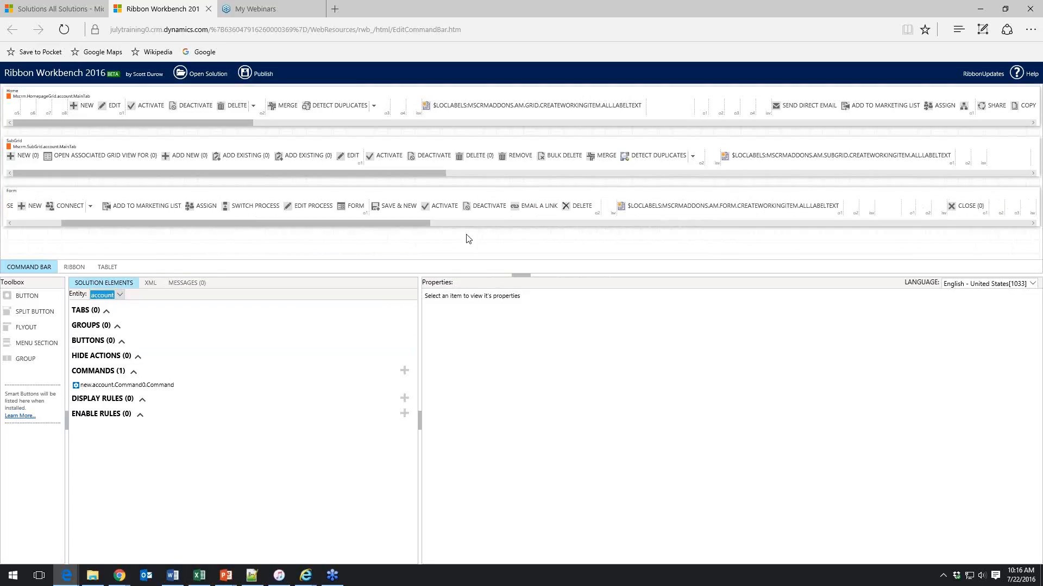
pyautogui.click(582, 209)
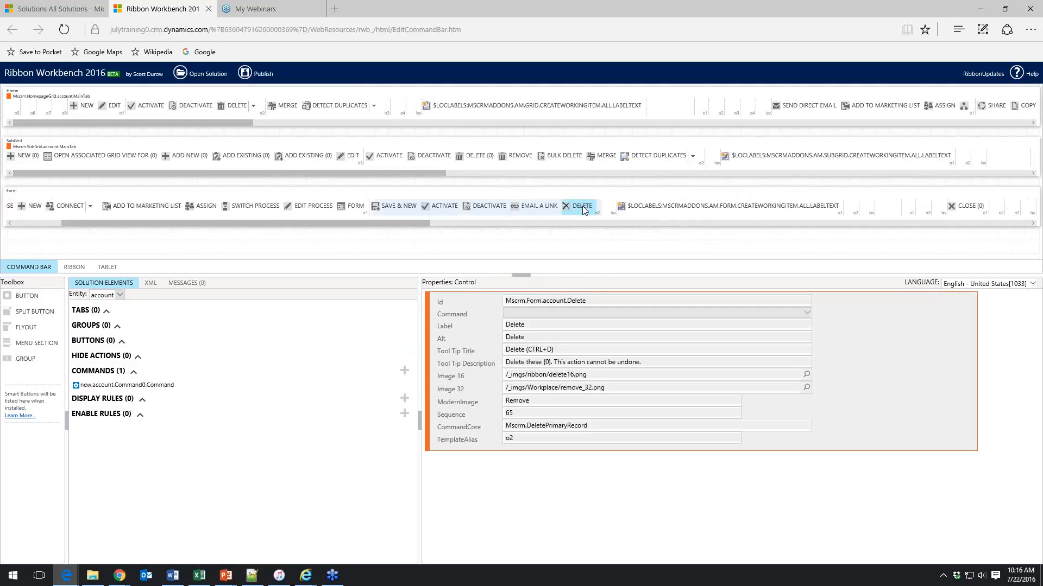
pyautogui.rightClick(584, 211)
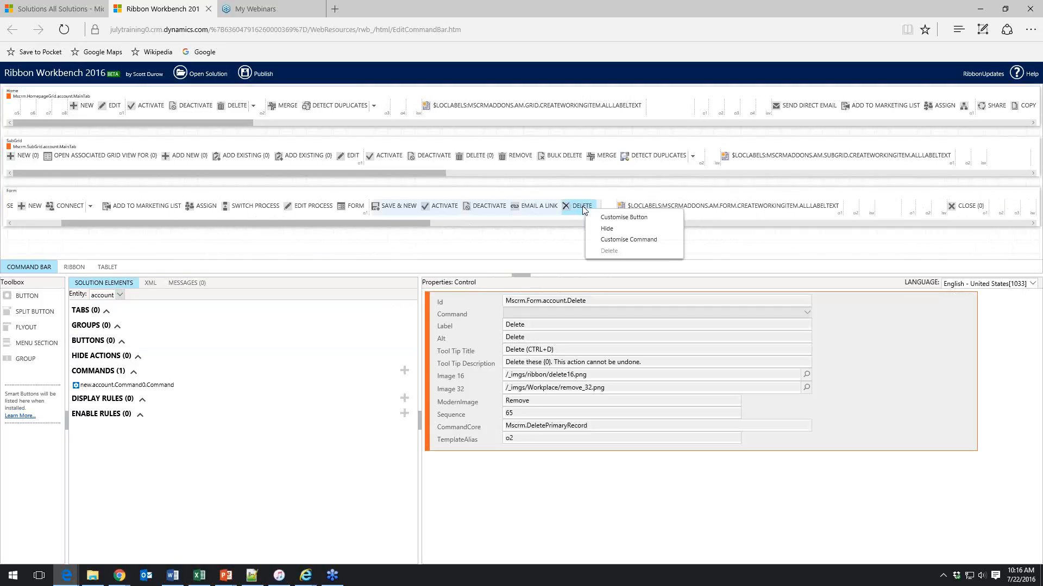
pyautogui.click(630, 229)
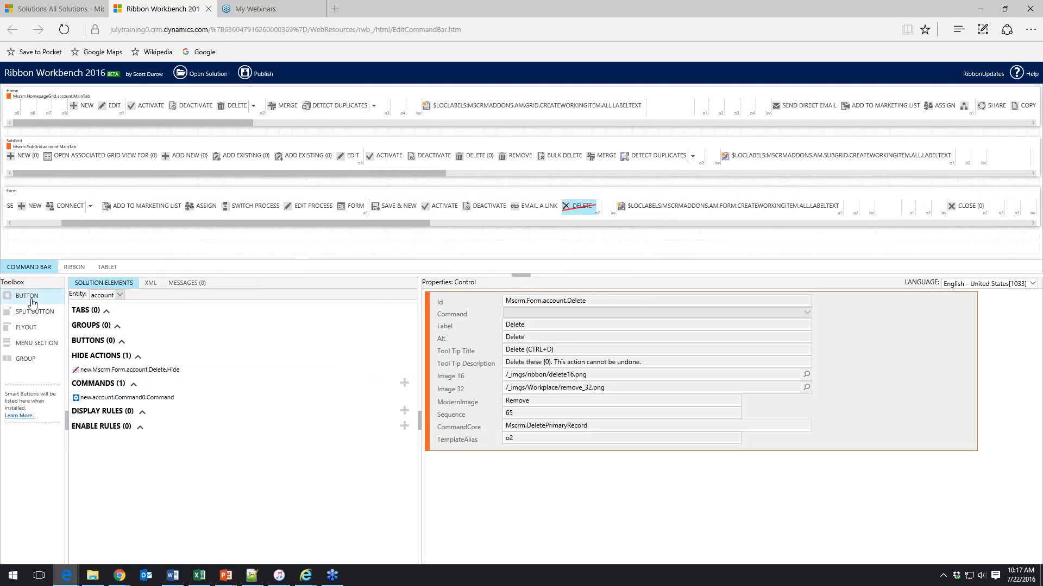
# Add a new button to the form command bar before Email a Link and label it Fancy Button
pyautogui.moveTo(28, 299); pyautogui.dragTo(554, 205)
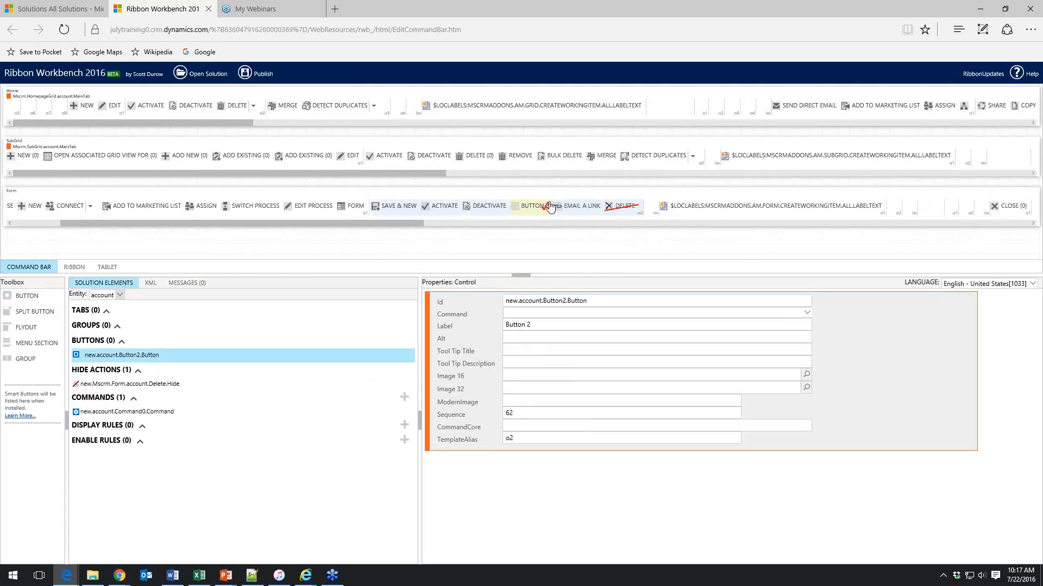
pyautogui.click(188, 357)
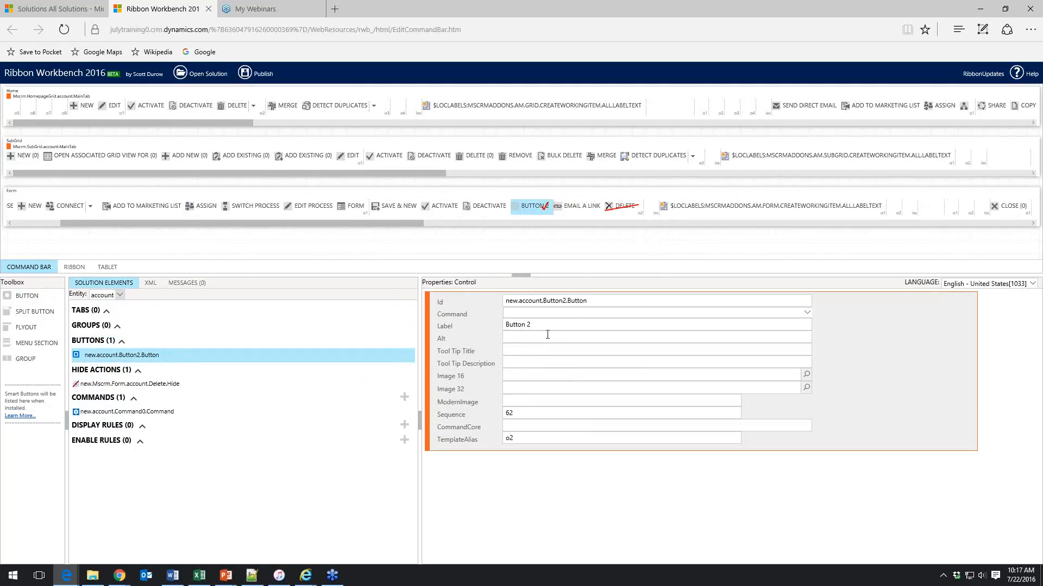
pyautogui.moveTo(544, 326); pyautogui.dragTo(495, 326)
pyautogui.write('Fac')
pyautogui.write('ncy Button')
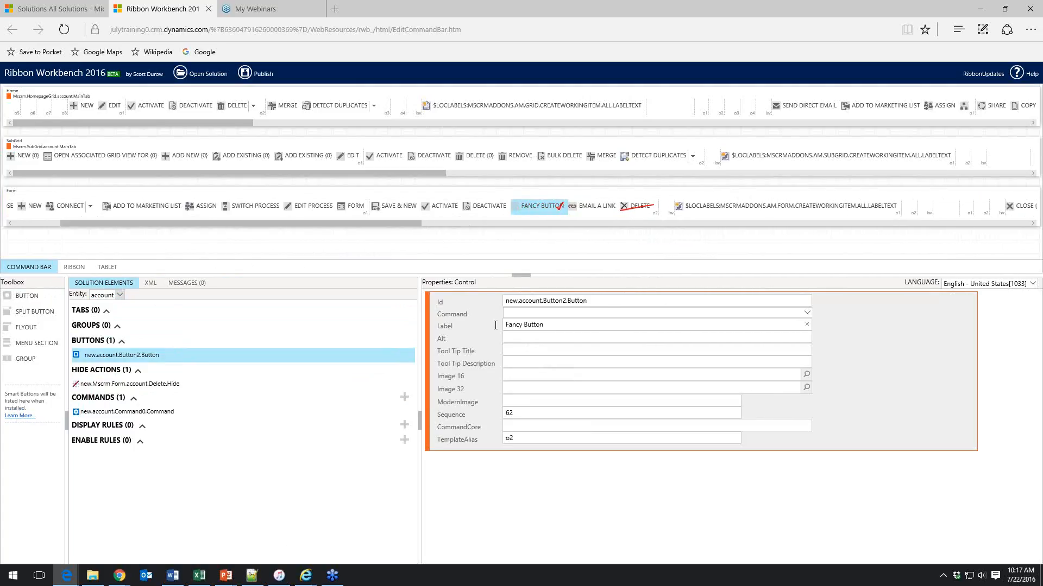
# Set the button's Alt, Tool Tip Title and Tool Tip Description to Fancy Button
pyautogui.moveTo(548, 323); pyautogui.dragTo(505, 324)
pyautogui.hotkey('ctrl', 'c')
pyautogui.click(515, 338)
pyautogui.hotkey('ctrl', 'v')
pyautogui.click(516, 349)
pyautogui.hotkey('ctrl', 'v')
pyautogui.click(520, 362)
pyautogui.hotkey('ctrl', 'v')
# Add a new command and rename its Id to new.account.FancyButton.Command
pyautogui.click(579, 313)
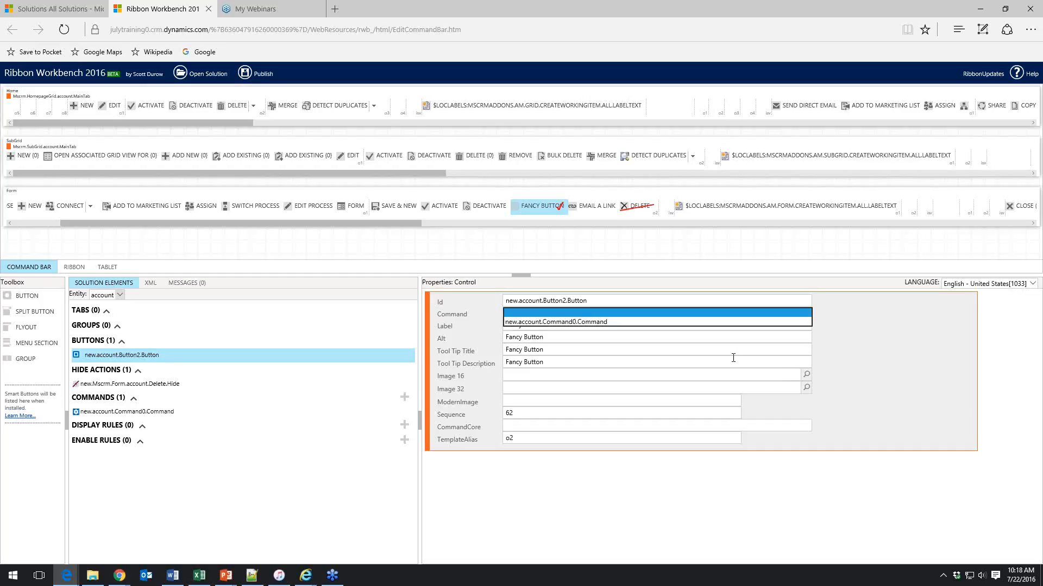
pyautogui.click(777, 362)
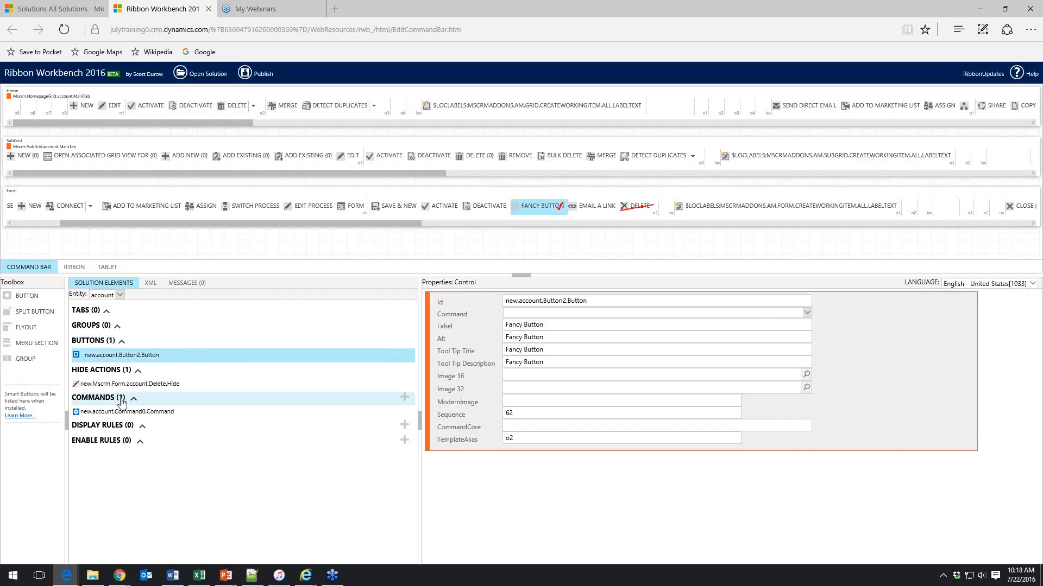
pyautogui.click(404, 399)
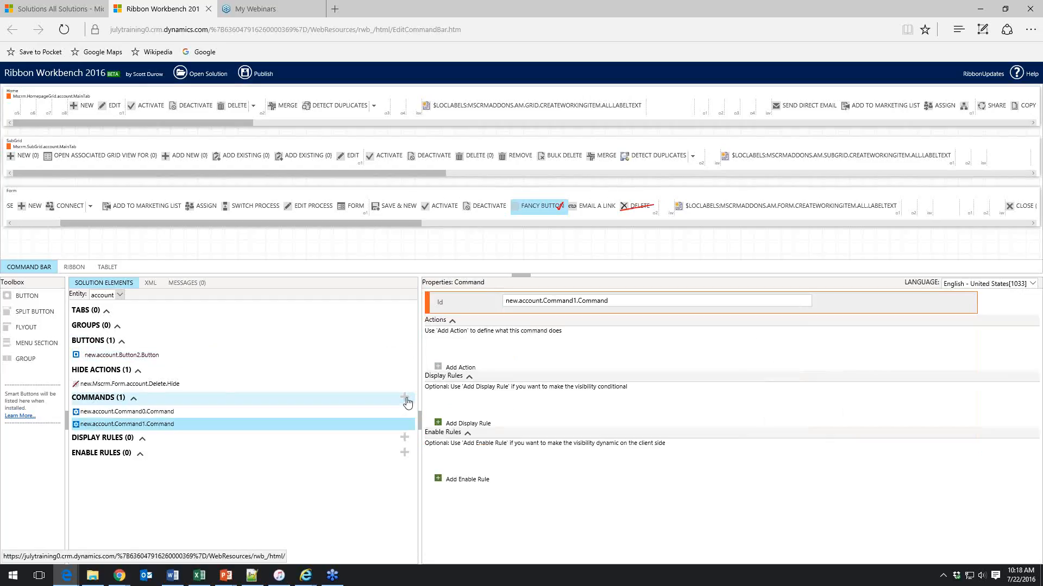
pyautogui.click(621, 303)
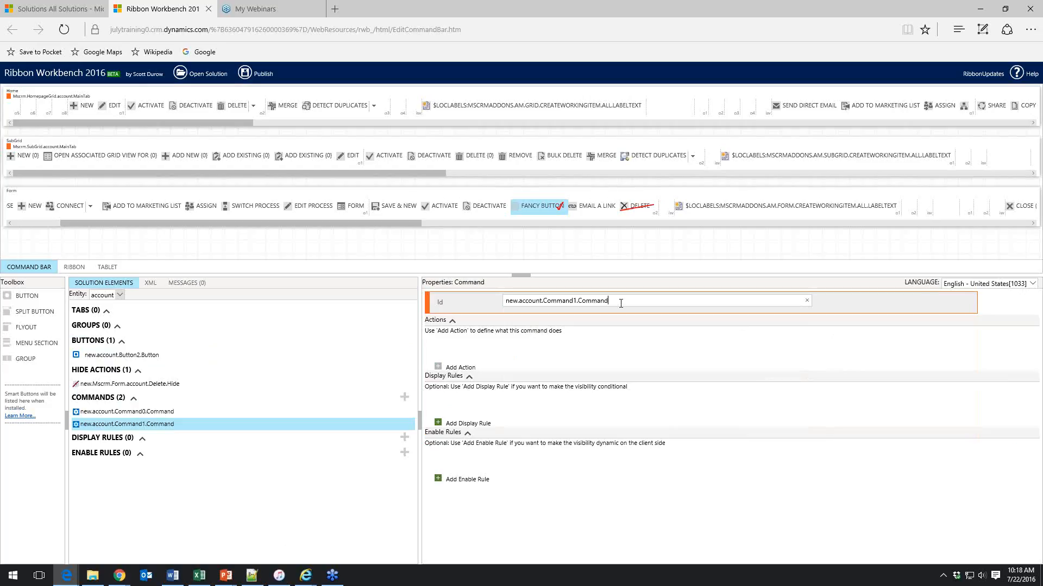
pyautogui.hotkey('shift', 'Left')
pyautogui.hotkey('shift', 'Left')
pyautogui.hotkey('shift', 'Left')
pyautogui.hotkey('shift', 'Left')
pyautogui.hotkey('shift', 'Left')
pyautogui.hotkey('shift', 'Left')
pyautogui.hotkey('shift', 'Left')
pyautogui.hotkey('shift', 'Left')
pyautogui.write('FancyButton')
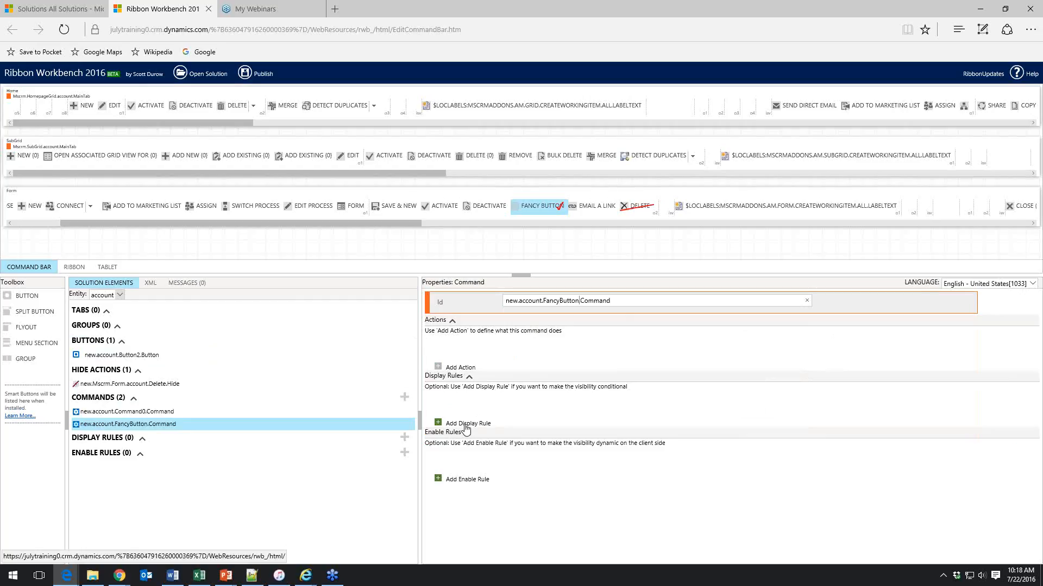
# Add a JavaScript action to the command using the new_account_ribbon_library.js web resource library
pyautogui.click(438, 369)
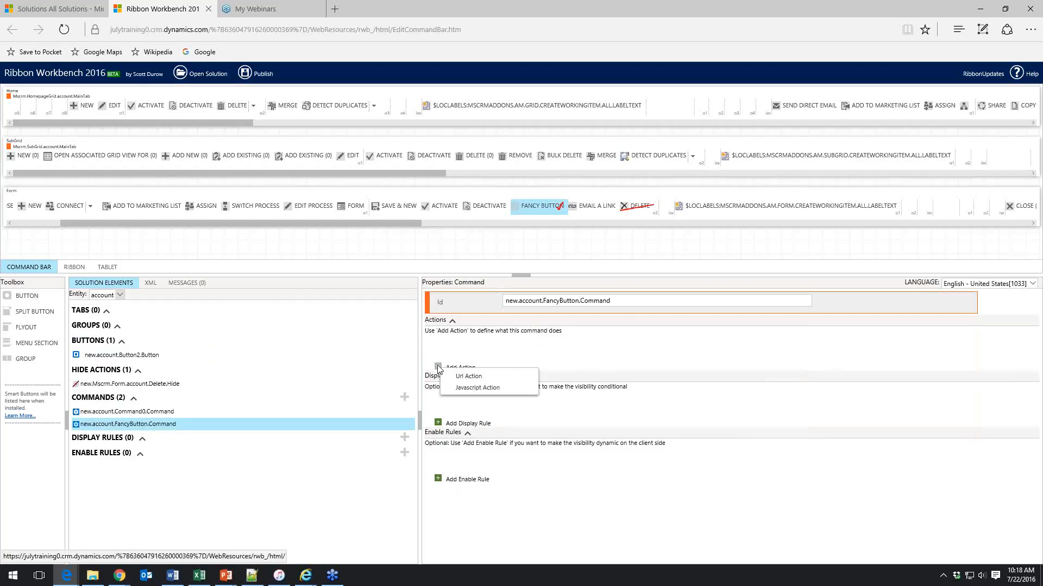
pyautogui.click(471, 389)
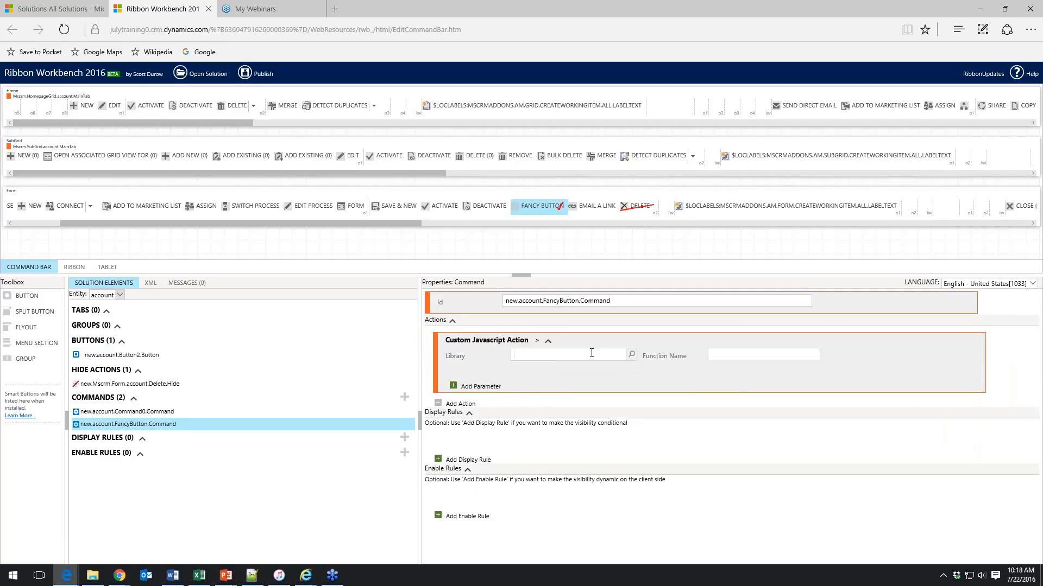
pyautogui.write('%new%')
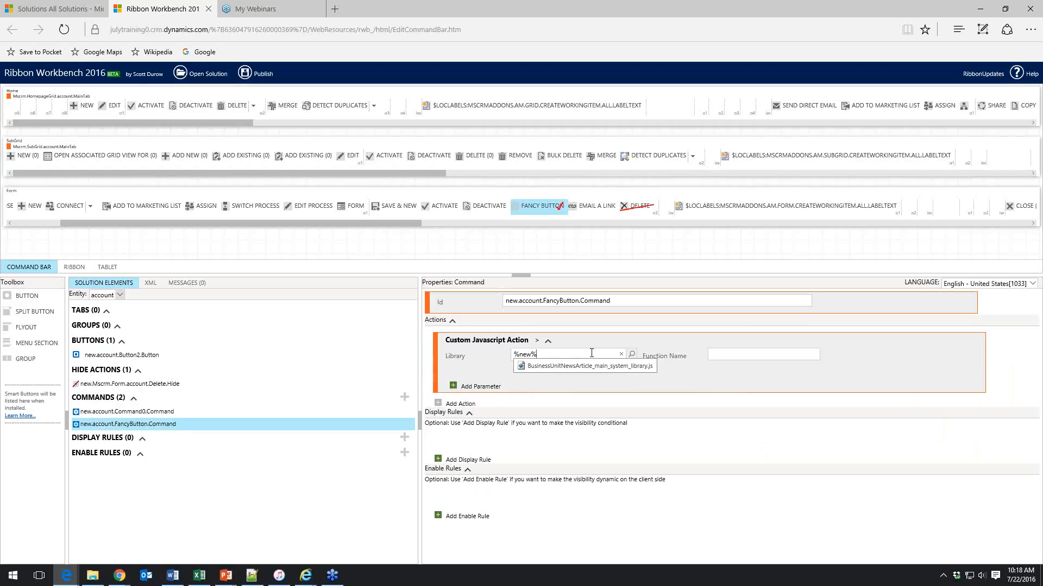
pyautogui.press('BackSpace')
pyautogui.press('BackSpace')
pyautogui.press('BackSpace')
pyautogui.press('BackSpace')
pyautogui.write('account%')
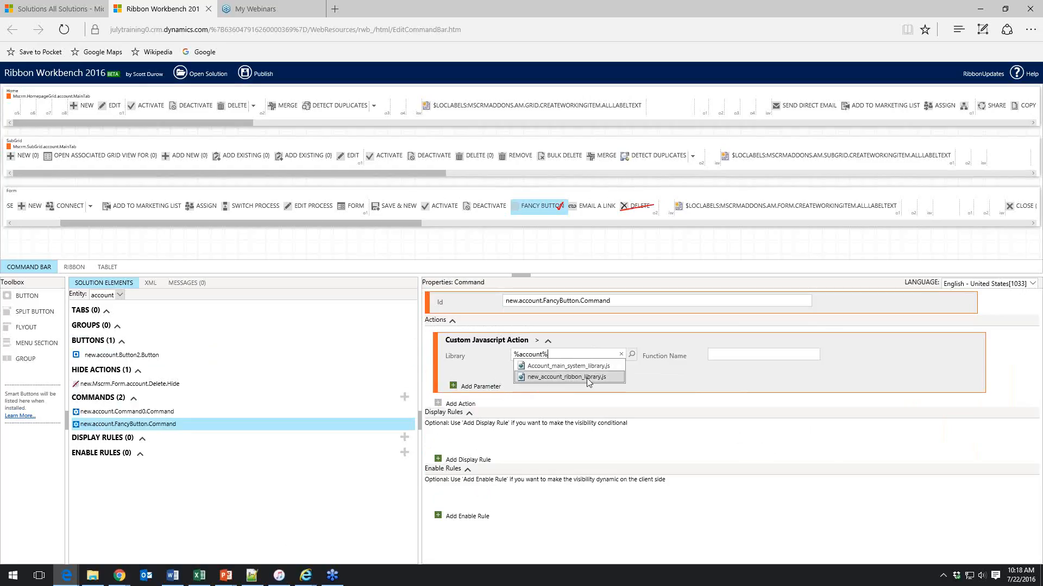
pyautogui.click(588, 380)
# Copy the buttonClick function name from the web resource's text editor into the action's Function Name
pyautogui.click(712, 354)
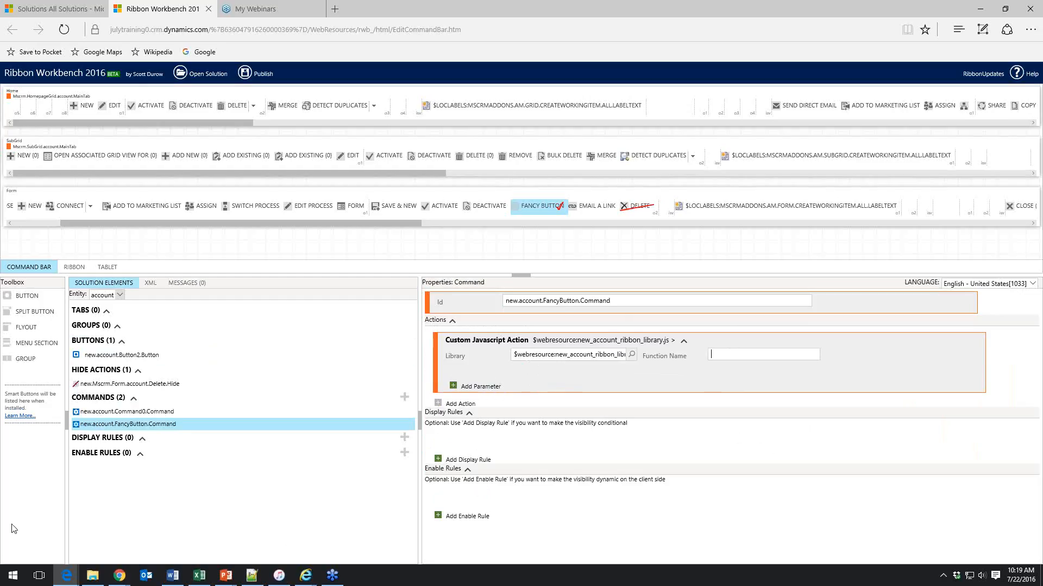
pyautogui.moveTo(73, 580)
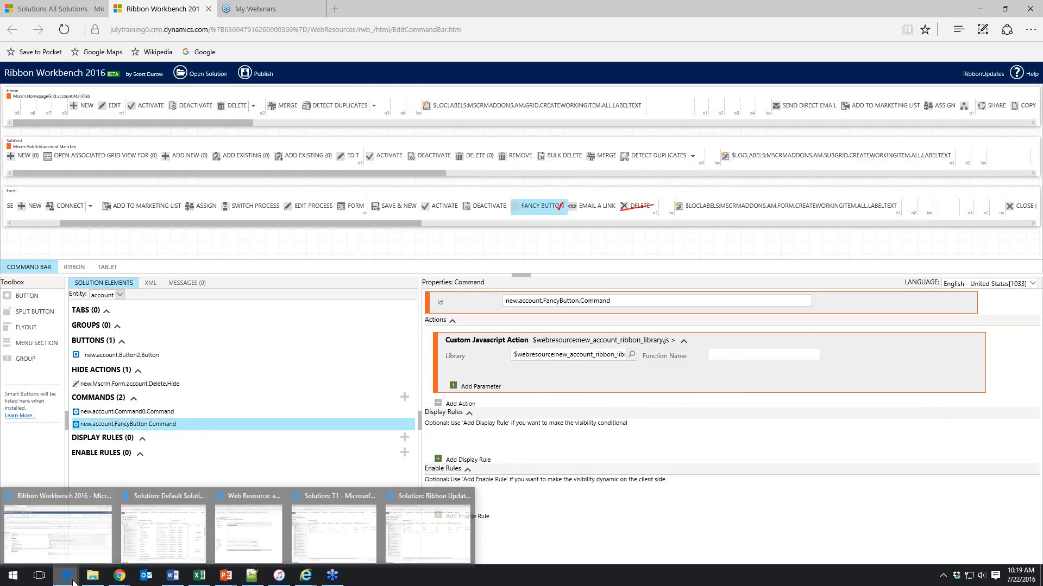
pyautogui.click(248, 529)
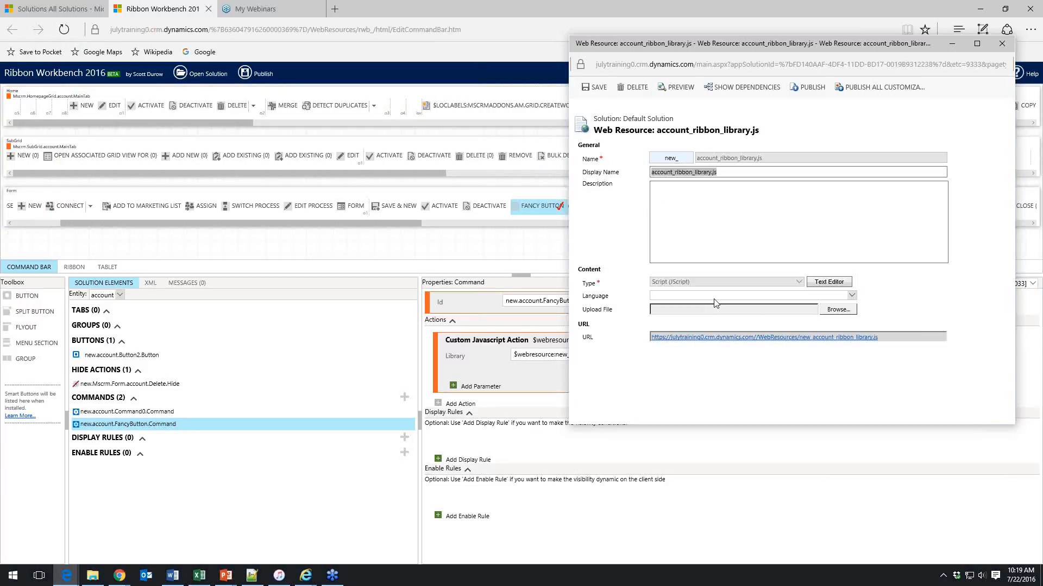
pyautogui.click(828, 282)
pyautogui.doubleClick(652, 194)
pyautogui.click(909, 380)
pyautogui.click(540, 390)
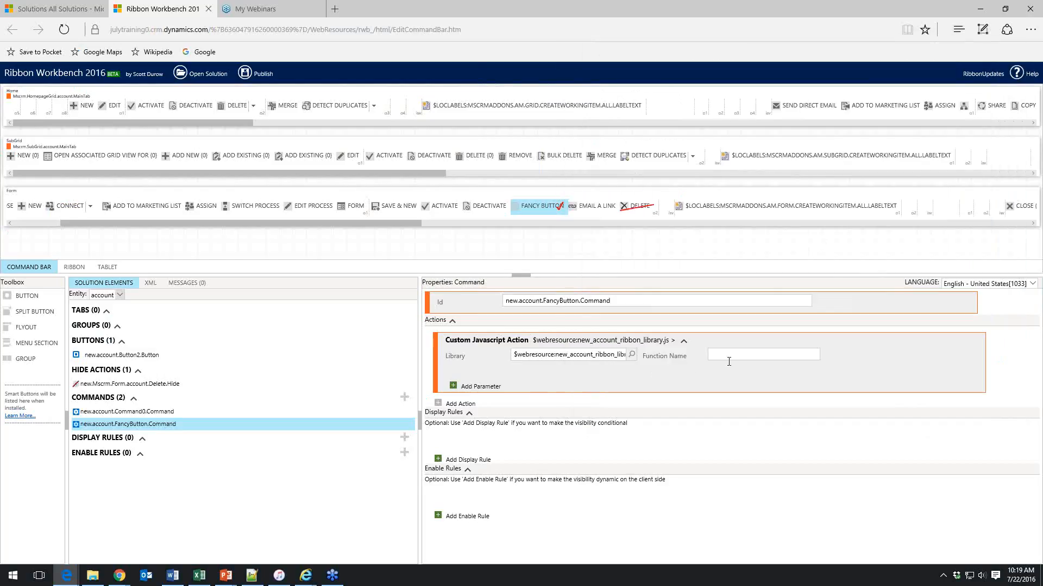
pyautogui.hotkey('ctrl', 'v')
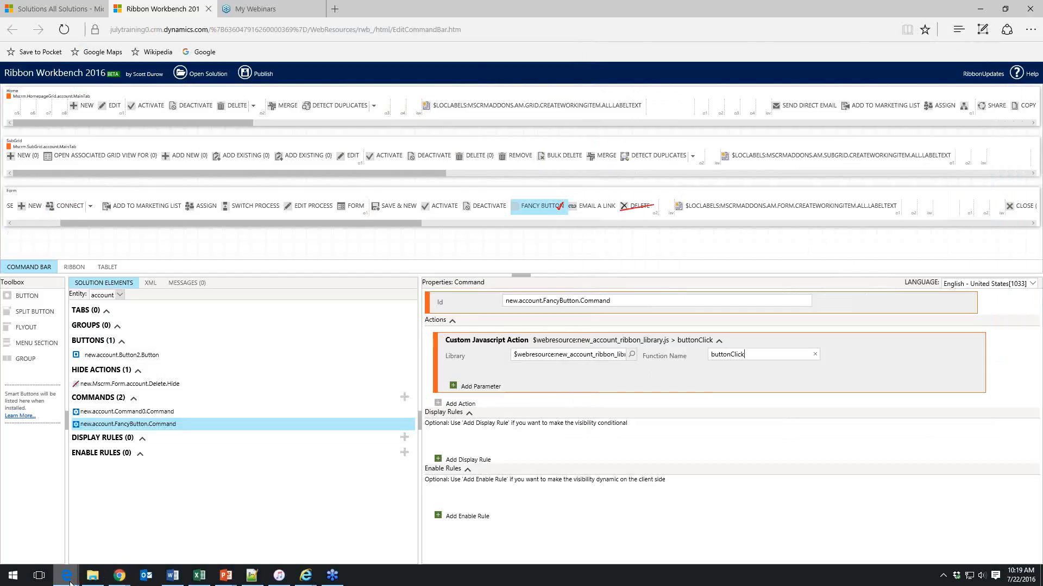
pyautogui.moveTo(68, 581)
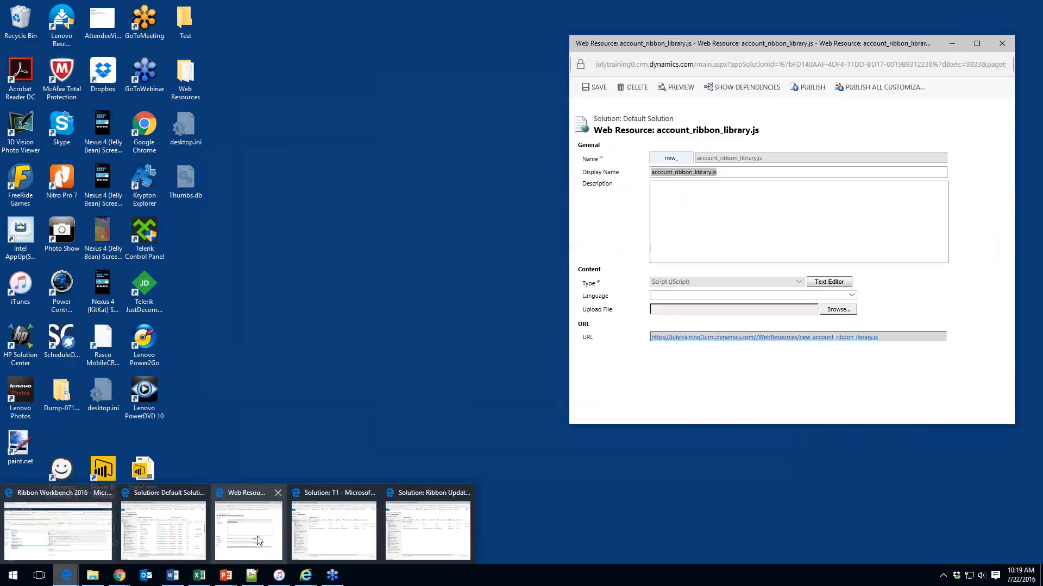
pyautogui.click(263, 524)
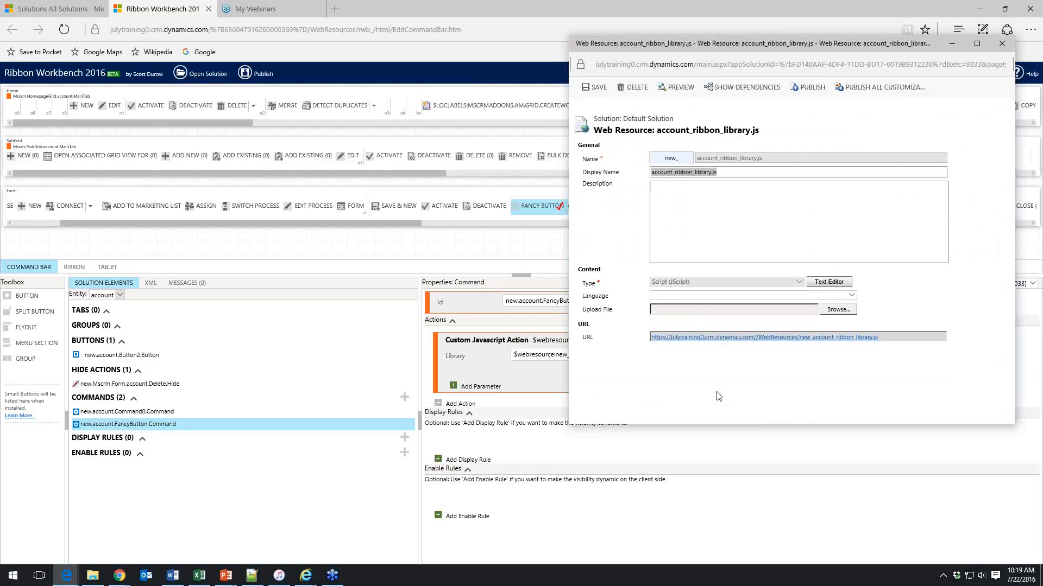
pyautogui.click(731, 173)
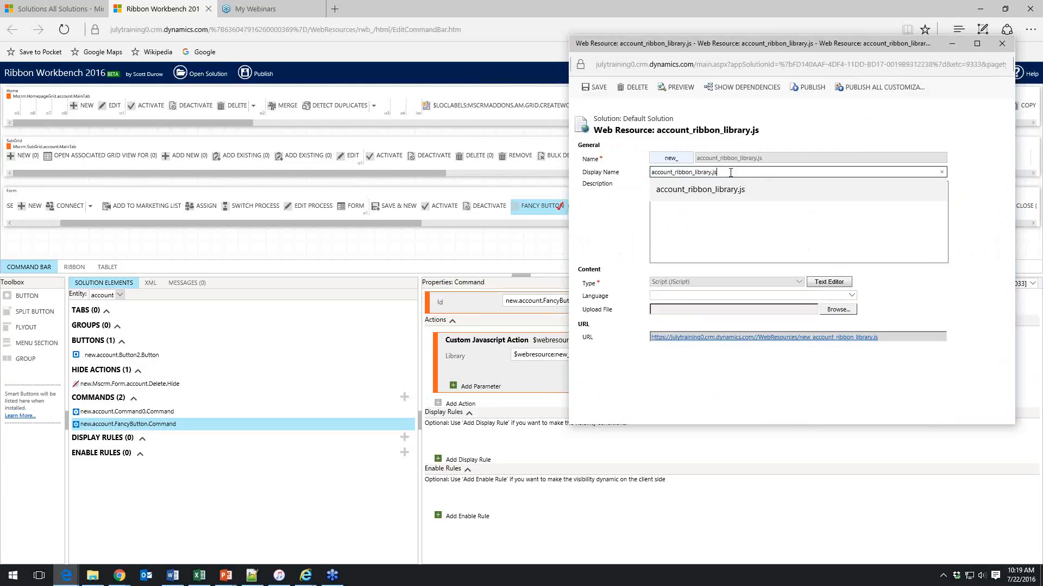
pyautogui.click(796, 143)
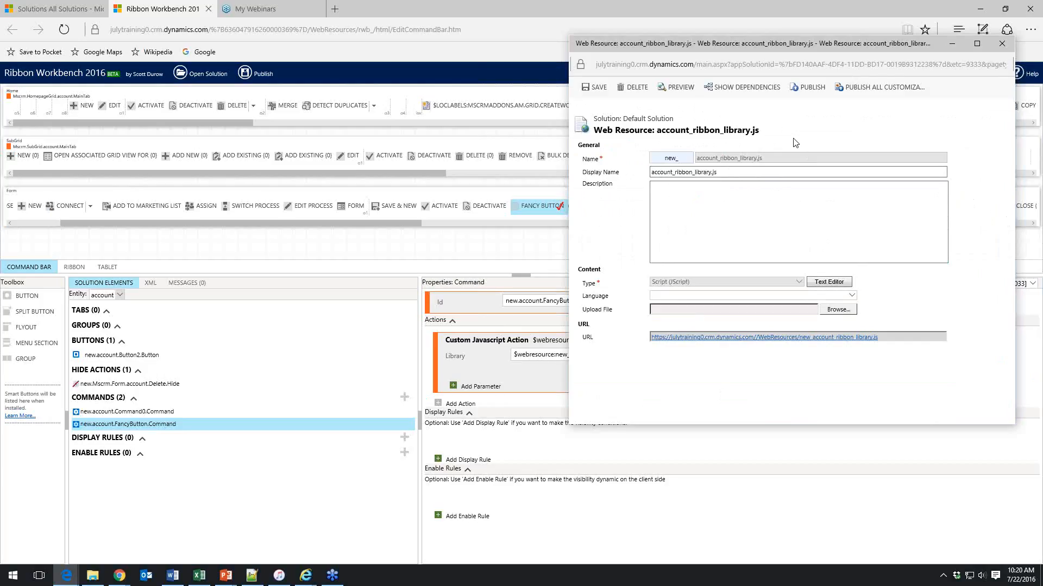
pyautogui.click(448, 366)
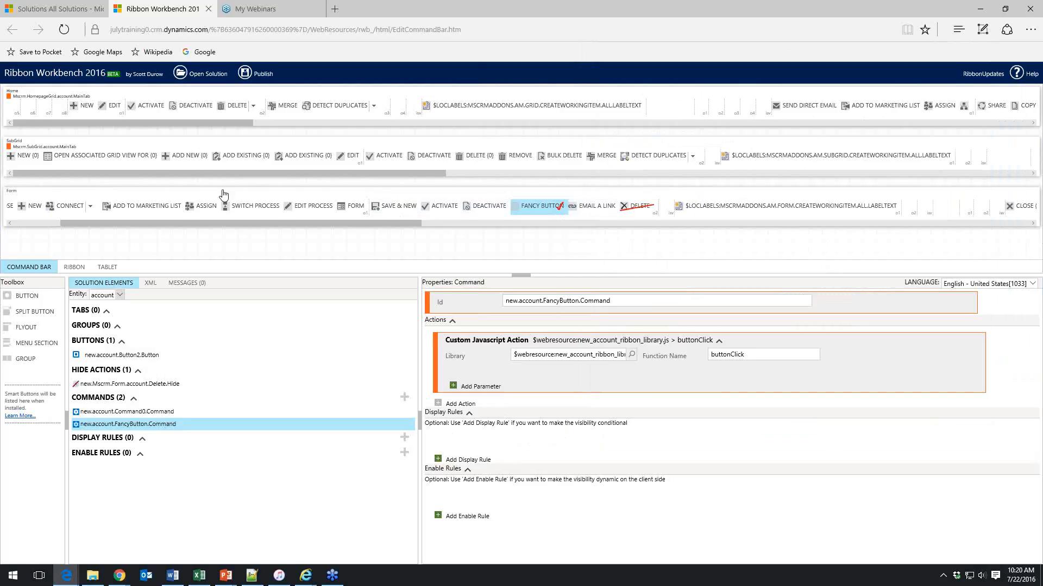
# In the Ribbon view, customise the Phone Call button and move a copy before Fancy Button, hiding the original
pyautogui.click(75, 269)
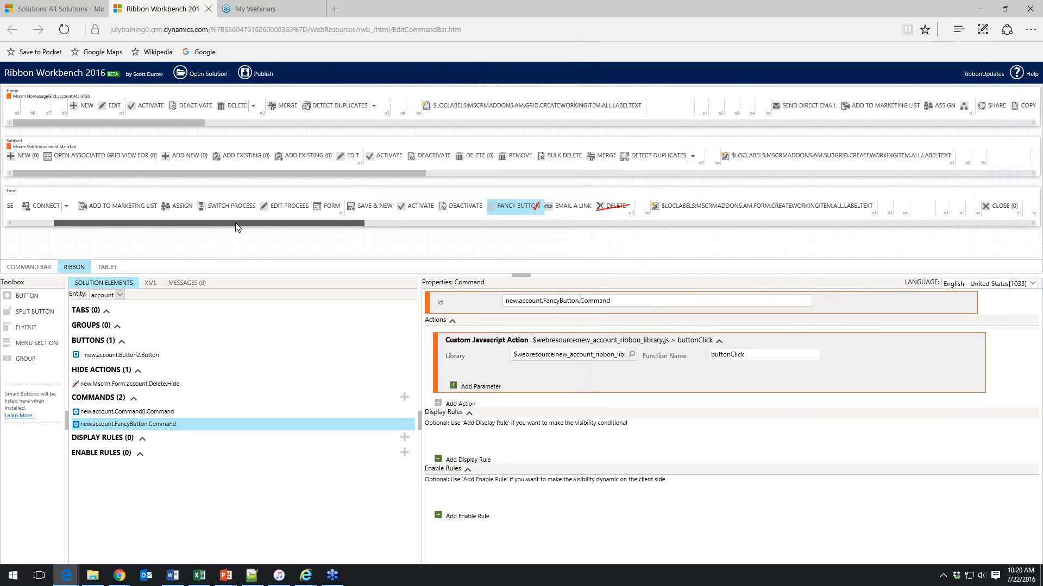
pyautogui.moveTo(235, 223); pyautogui.dragTo(235, 223)
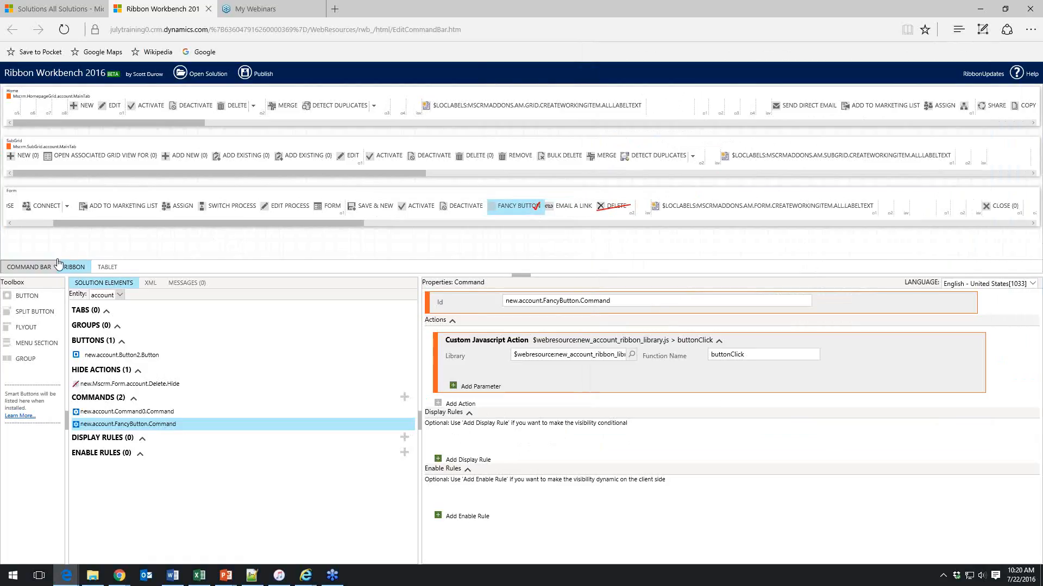
pyautogui.moveTo(167, 227); pyautogui.dragTo(665, 225)
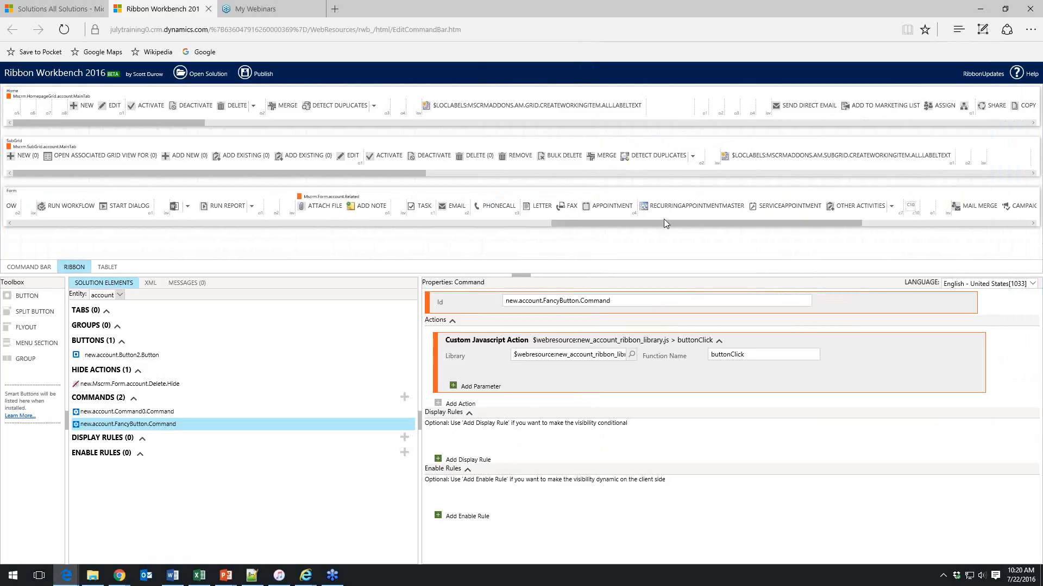
pyautogui.click(501, 210)
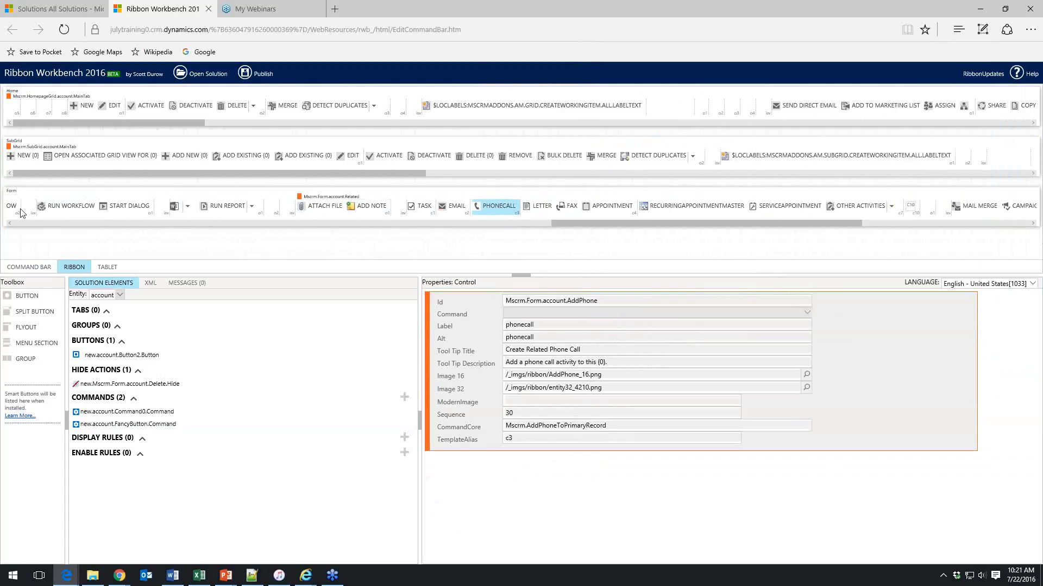
pyautogui.rightClick(488, 208)
pyautogui.click(488, 209)
pyautogui.click(501, 211)
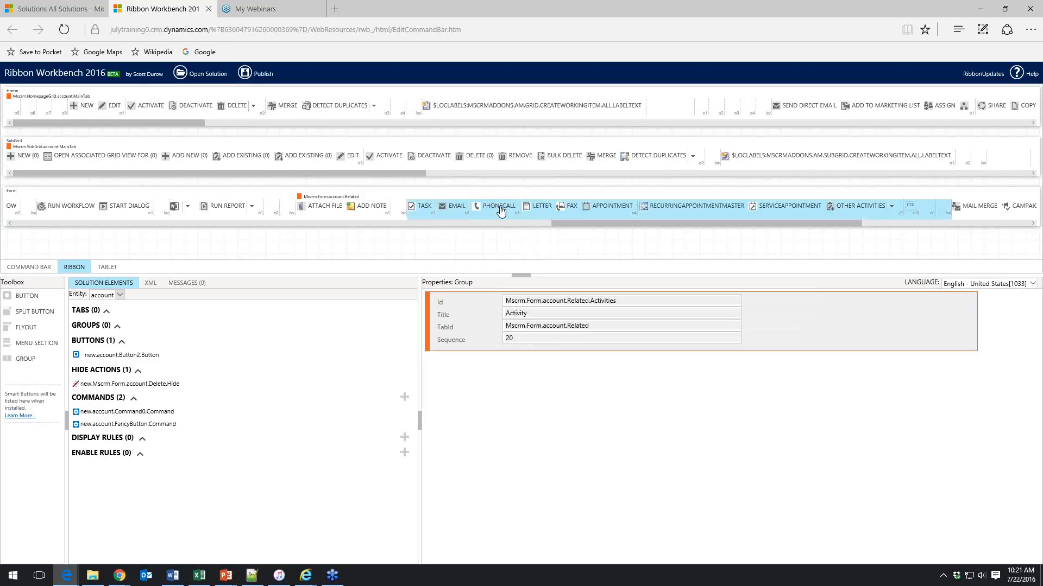
pyautogui.click(500, 212)
pyautogui.rightClick(501, 211)
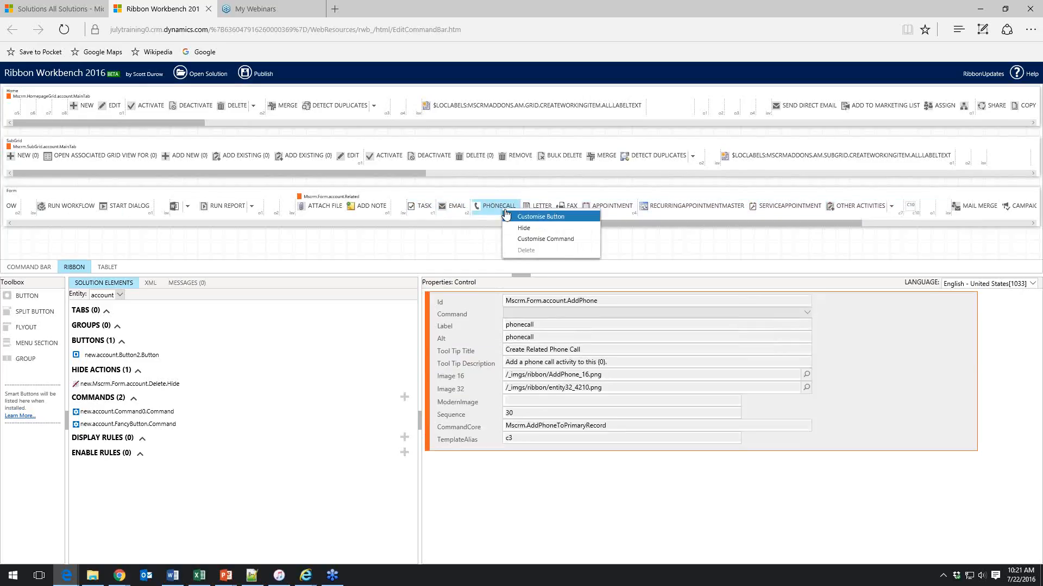
pyautogui.click(539, 217)
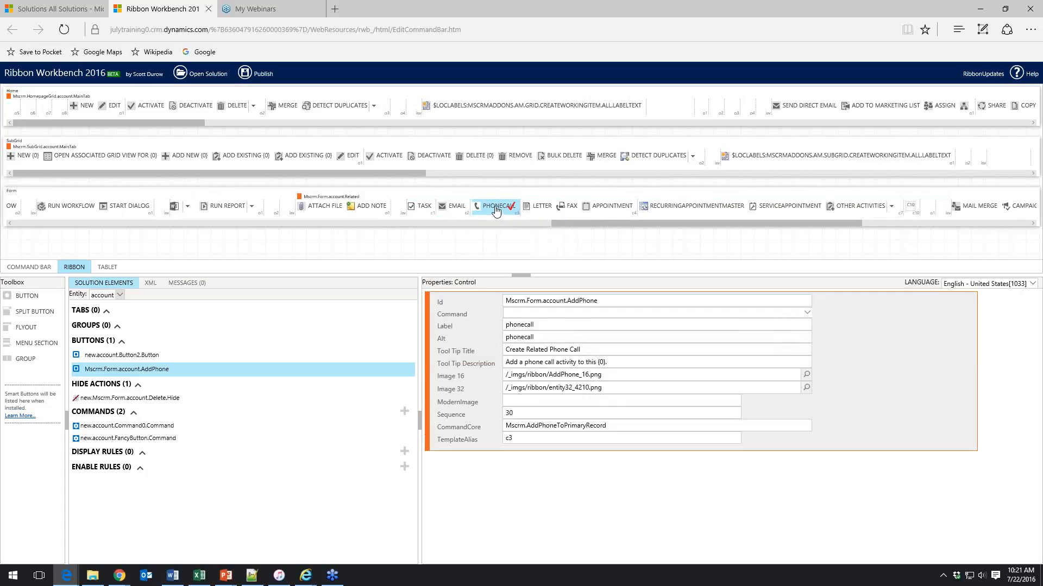
pyautogui.moveTo(496, 211); pyautogui.dragTo(192, 212)
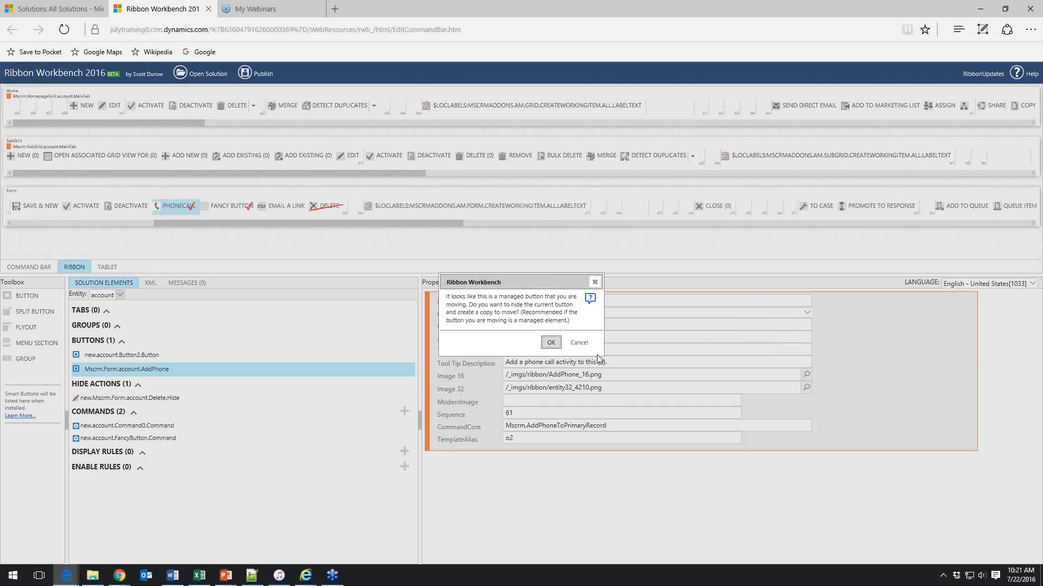
pyautogui.click(550, 342)
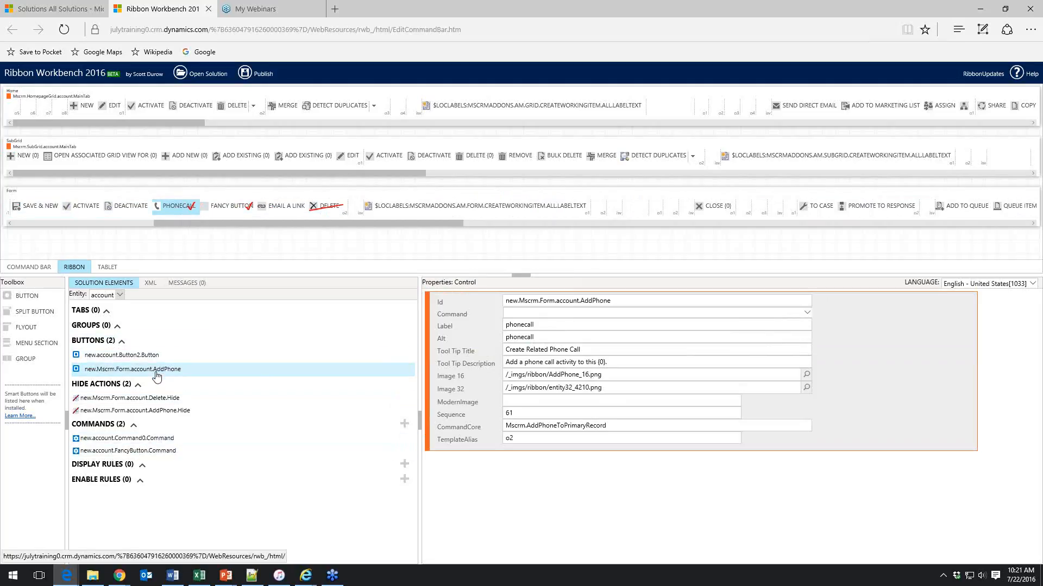
# Customise the Phone Call command and remove the Mscrm.HideOnCommandBar display rule from it
pyautogui.rightClick(174, 210)
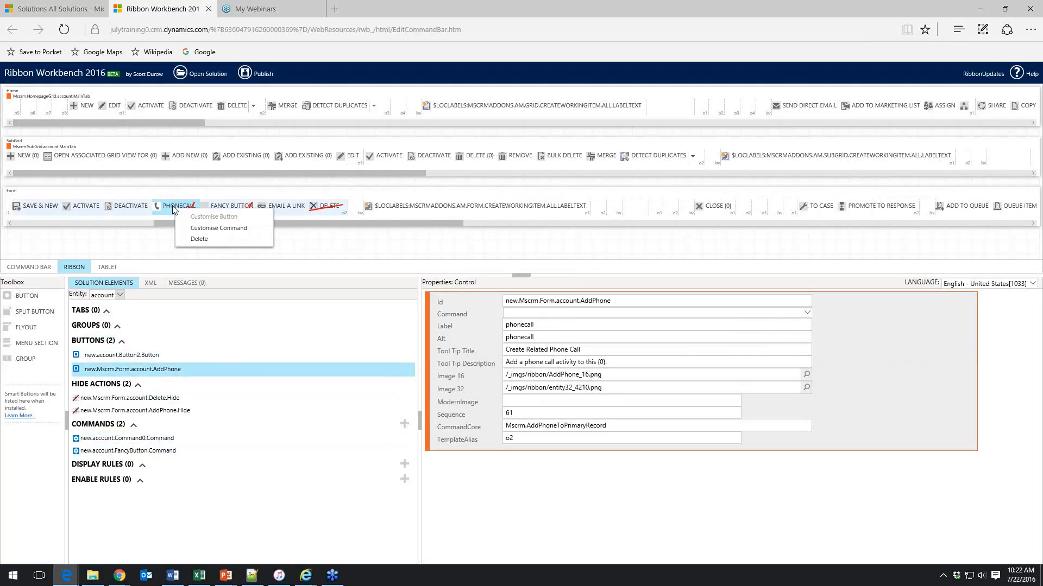
pyautogui.click(237, 229)
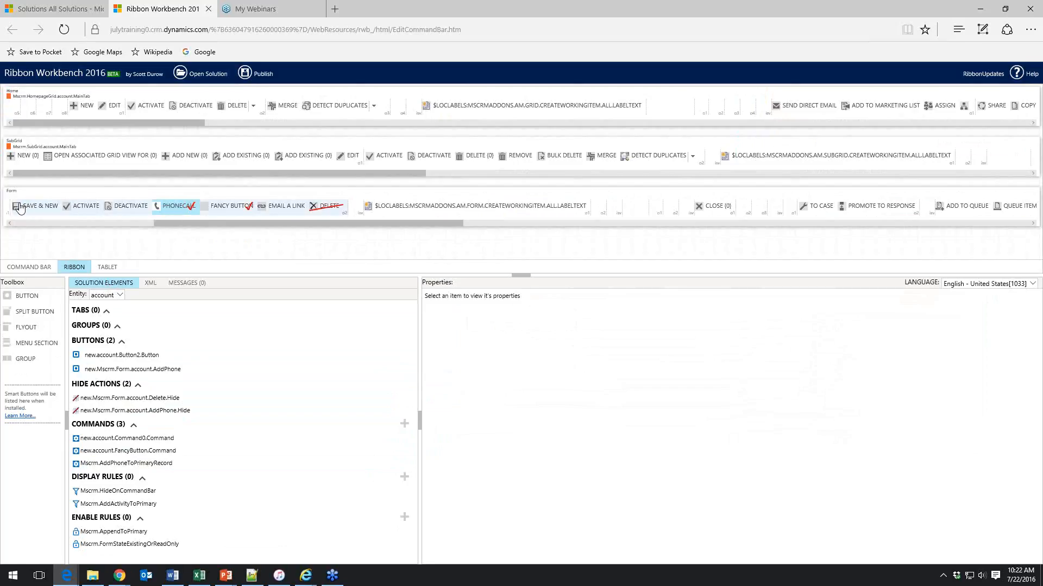
pyautogui.click(158, 464)
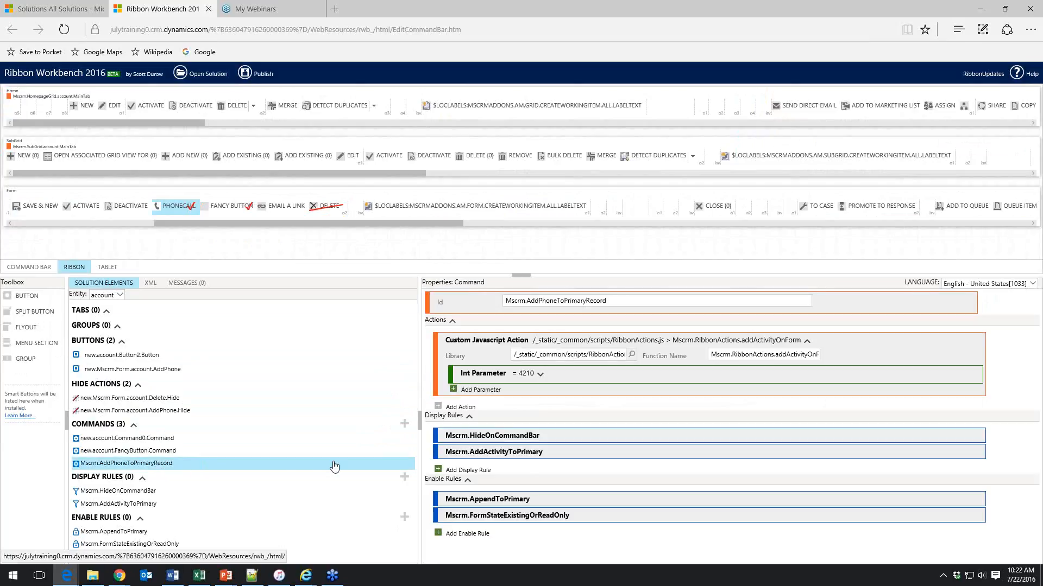
pyautogui.rightClick(520, 437)
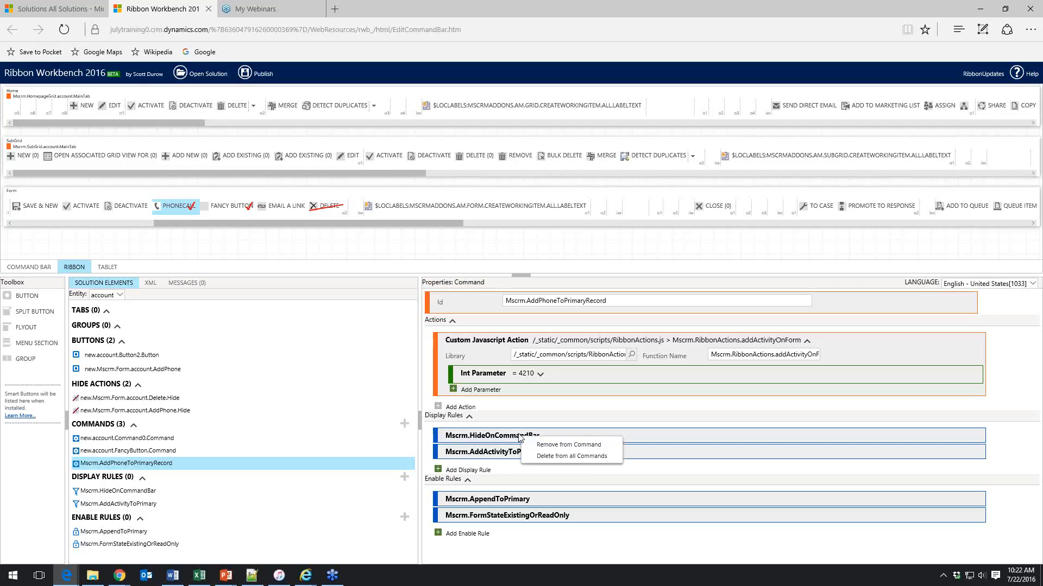
pyautogui.click(556, 446)
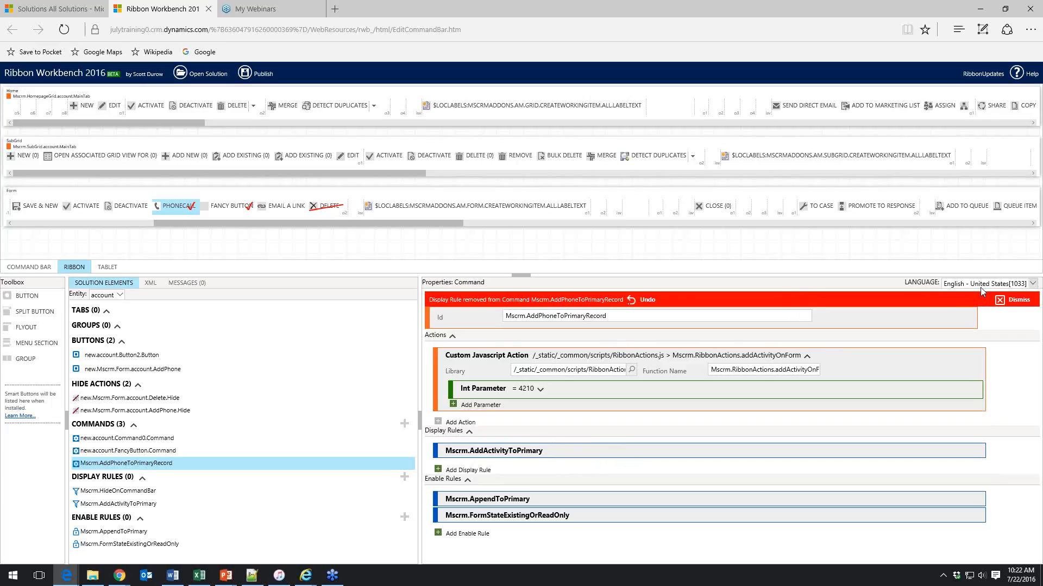
pyautogui.click(998, 300)
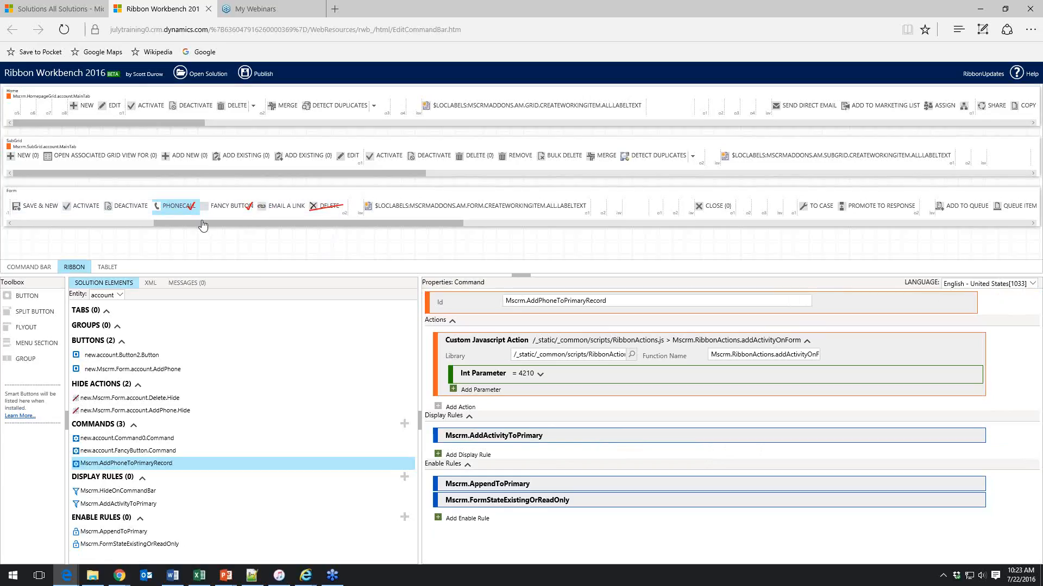
# Select the Form button on the account form ribbon to inspect its properties
pyautogui.moveTo(355, 223); pyautogui.dragTo(138, 216)
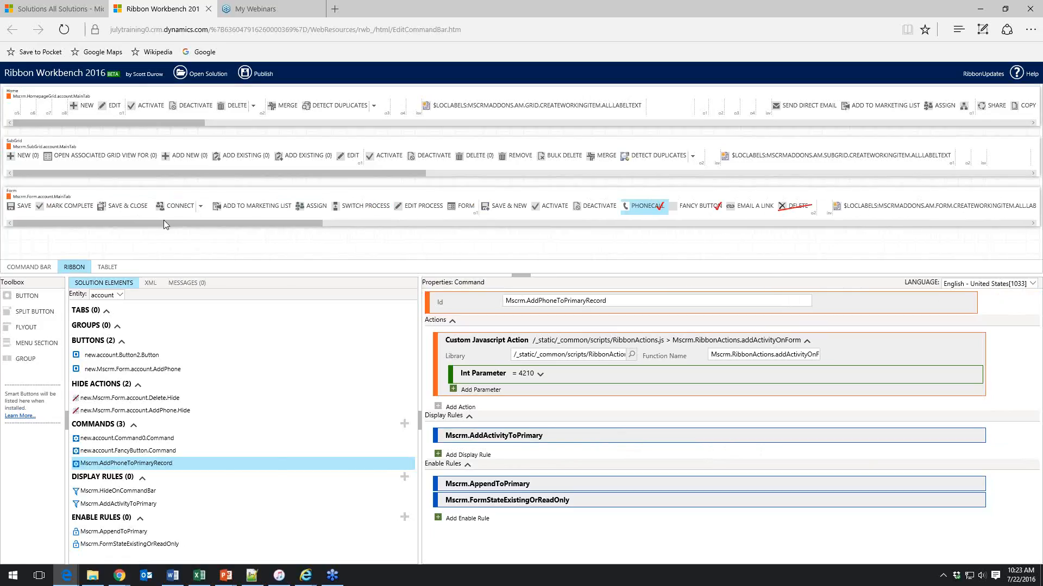
pyautogui.click(464, 211)
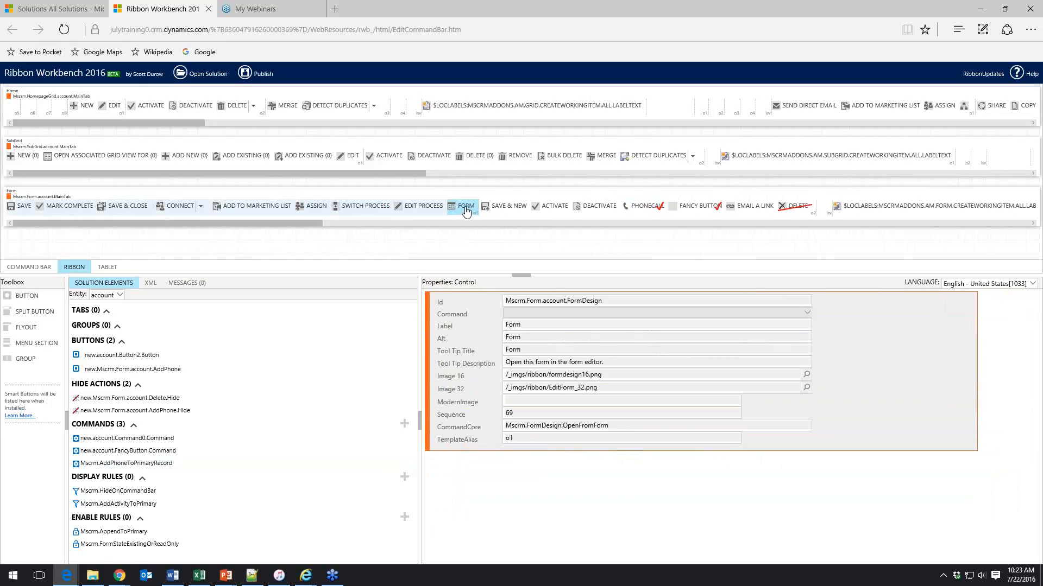
# Customise the Form button and set its Label, Alt and Tool Tip Title to Form Editor
pyautogui.rightClick(466, 212)
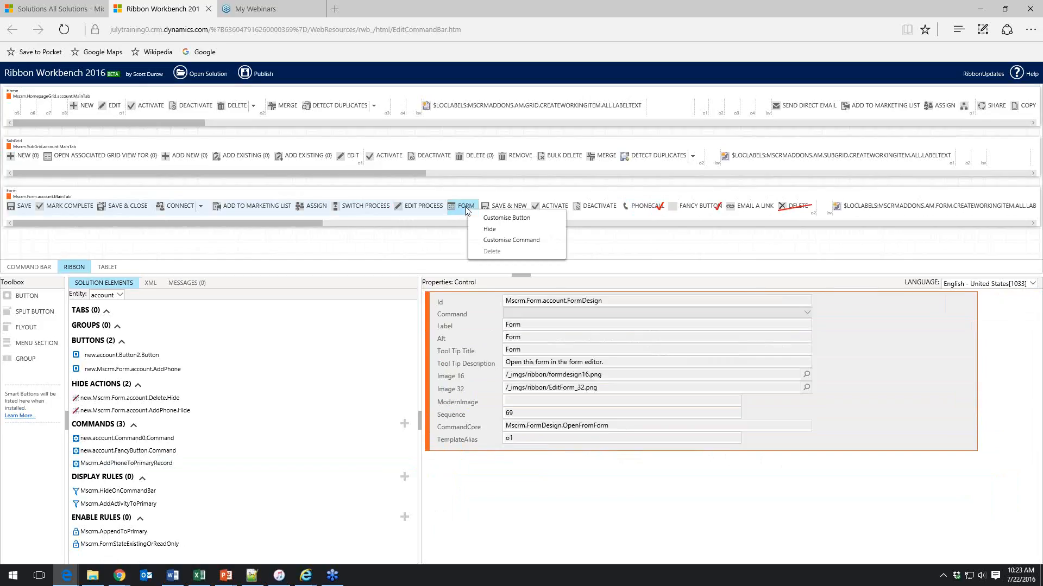
pyautogui.click(498, 217)
pyautogui.click(546, 326)
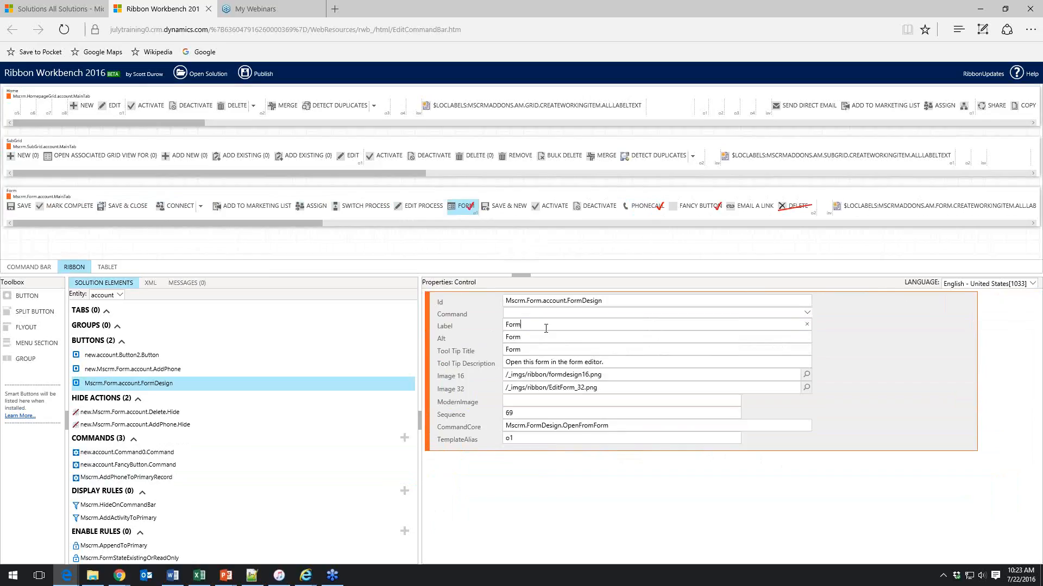
pyautogui.write('Editor')
pyautogui.hotkey('ctrl', 'a')
pyautogui.hotkey('ctrl', 'c')
pyautogui.press('Tab')
pyautogui.hotkey('ctrl', 'v')
pyautogui.press('Tab')
pyautogui.hotkey('ctrl', 'v')
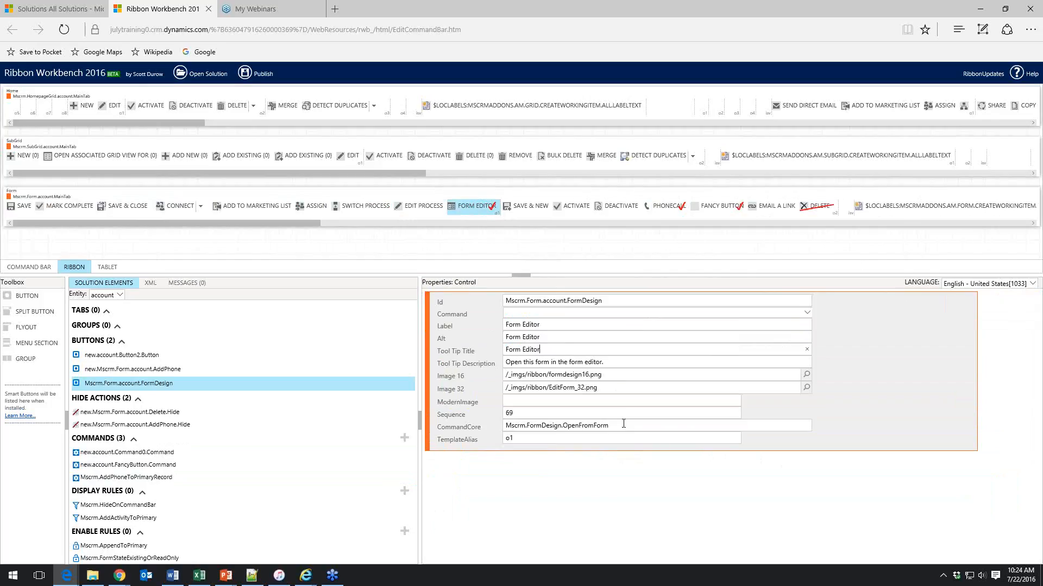
# Assign new.account.FancyButton.Command as the Fancy Button's command
pyautogui.click(667, 208)
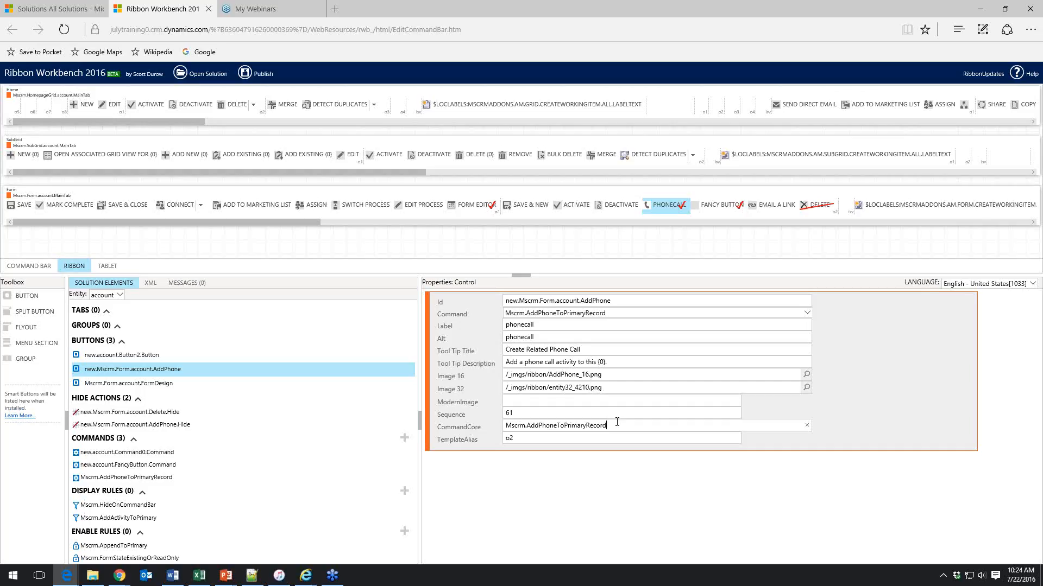
pyautogui.click(717, 205)
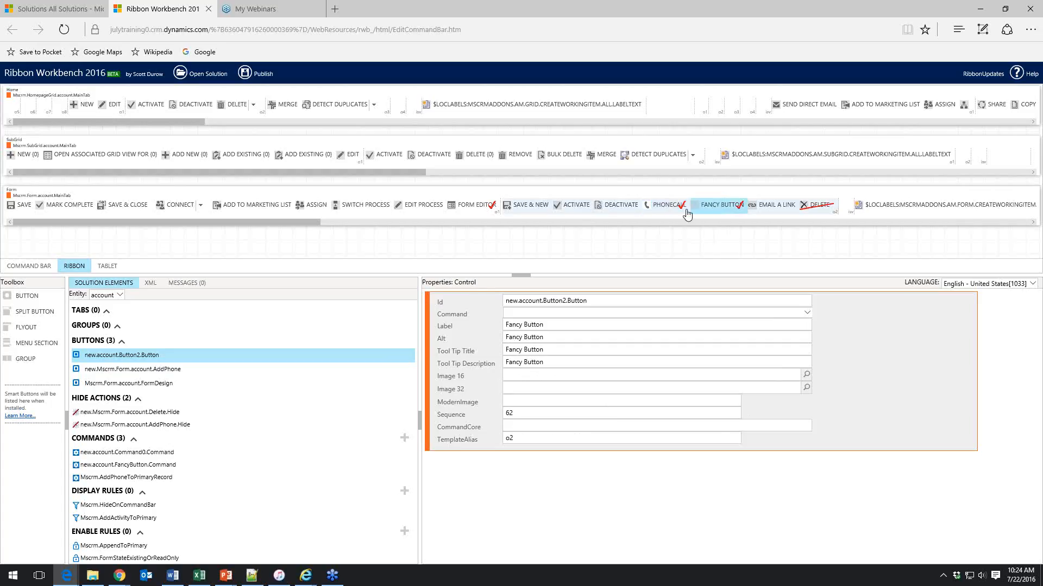
pyautogui.click(740, 313)
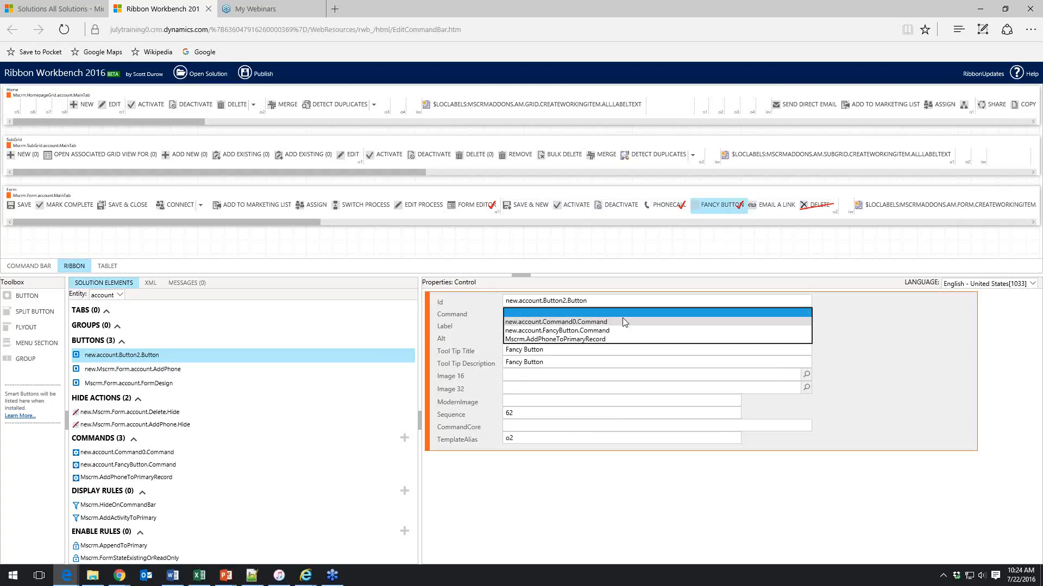
pyautogui.click(611, 330)
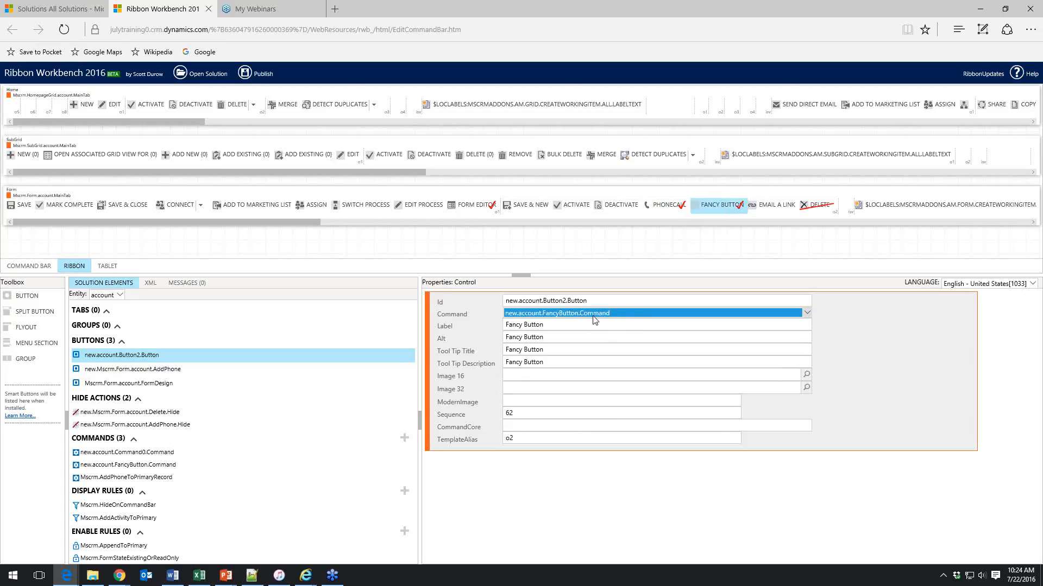
# Review the Phone Call button's command and publish the ribbon customisations
pyautogui.click(665, 206)
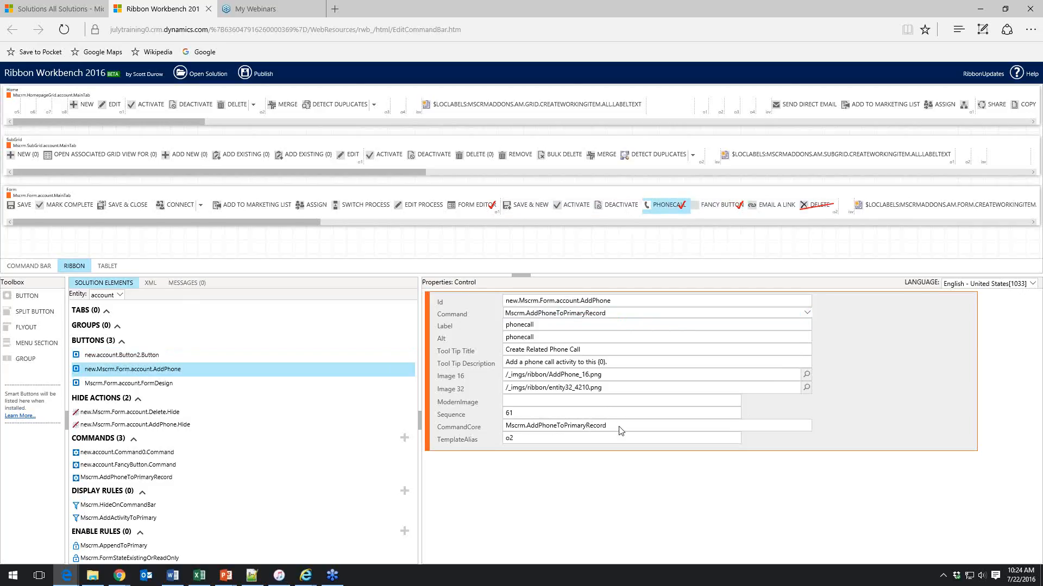
pyautogui.click(807, 312)
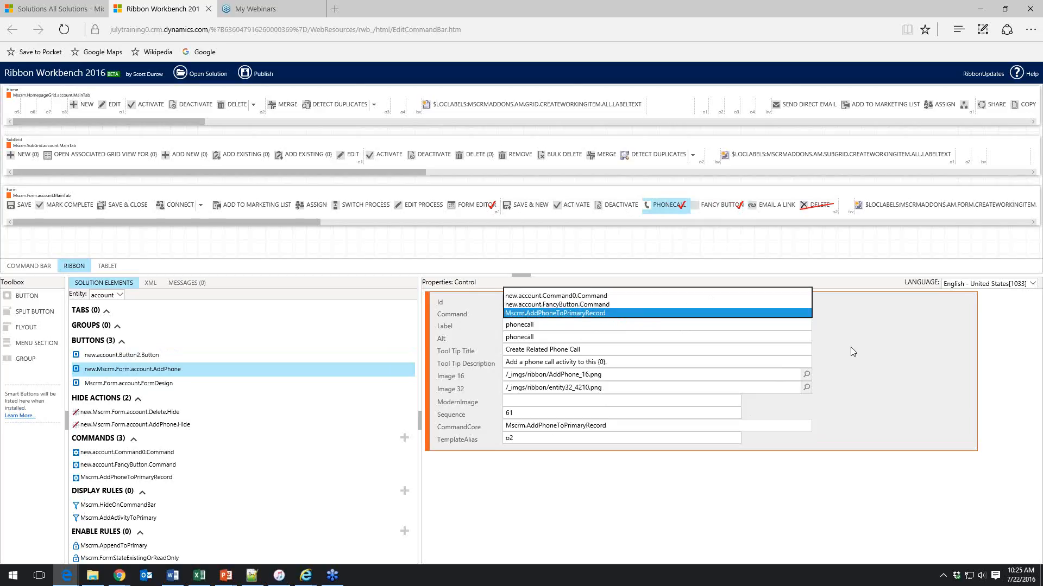
pyautogui.press('Return')
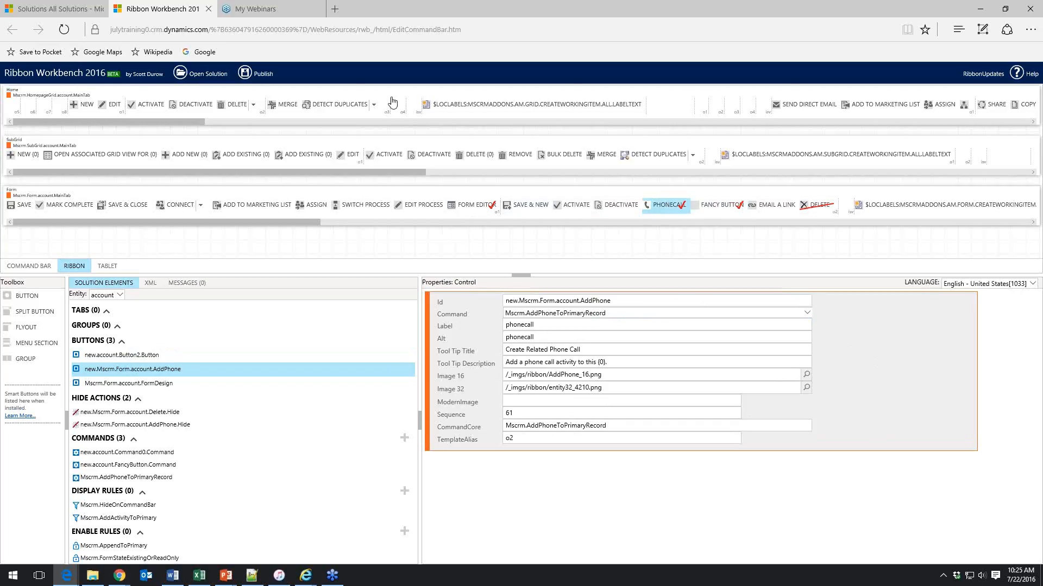
pyautogui.click(262, 76)
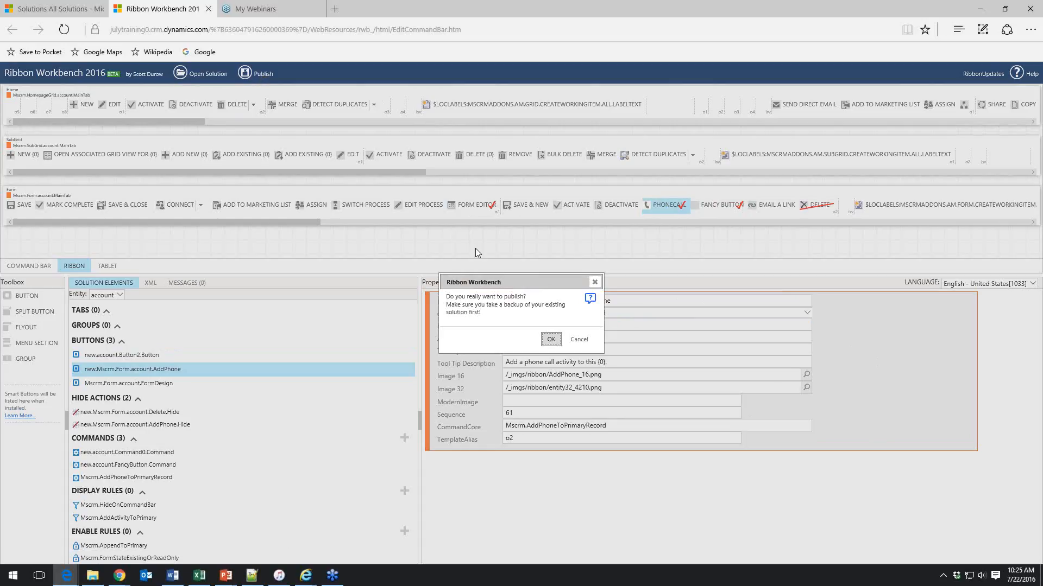
pyautogui.click(552, 344)
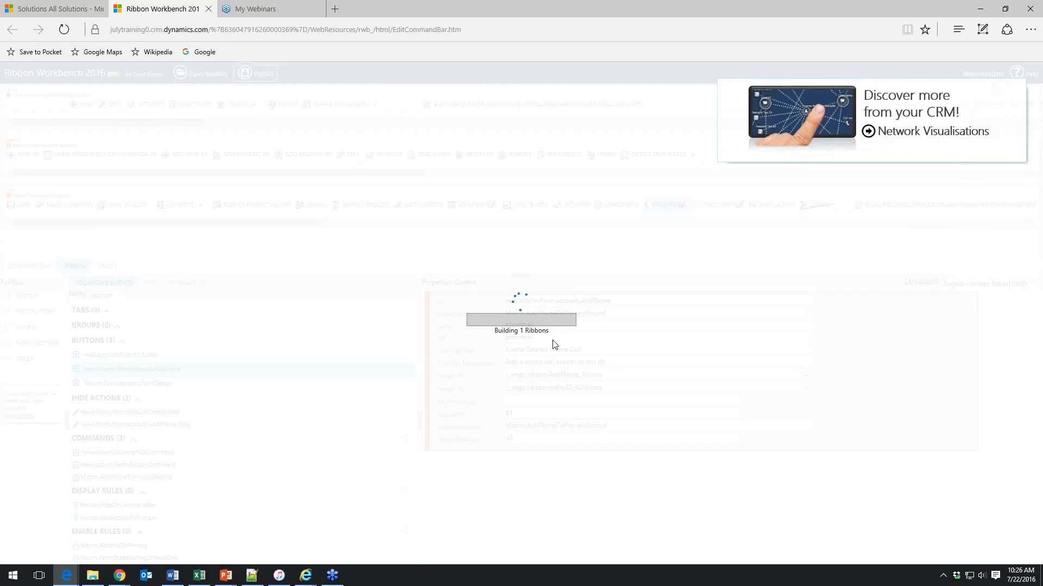
# Switch to File Explorer and open accountRibbon.xml from C:\work\SDK-8-1-0\Resources\ExportedRibbonXml in Notepad++
pyautogui.click(92, 576)
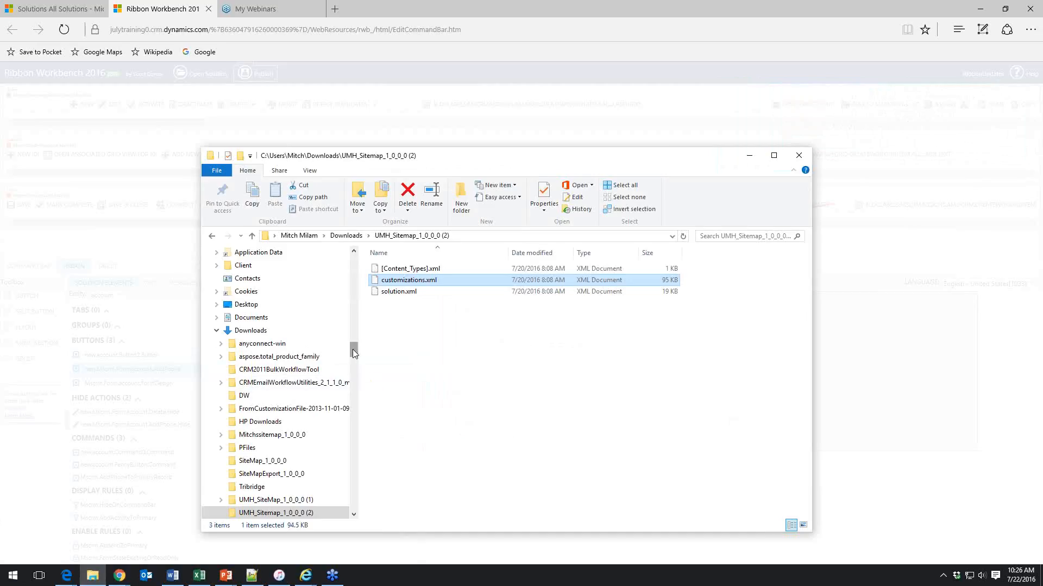
pyautogui.moveTo(353, 353); pyautogui.dragTo(356, 249)
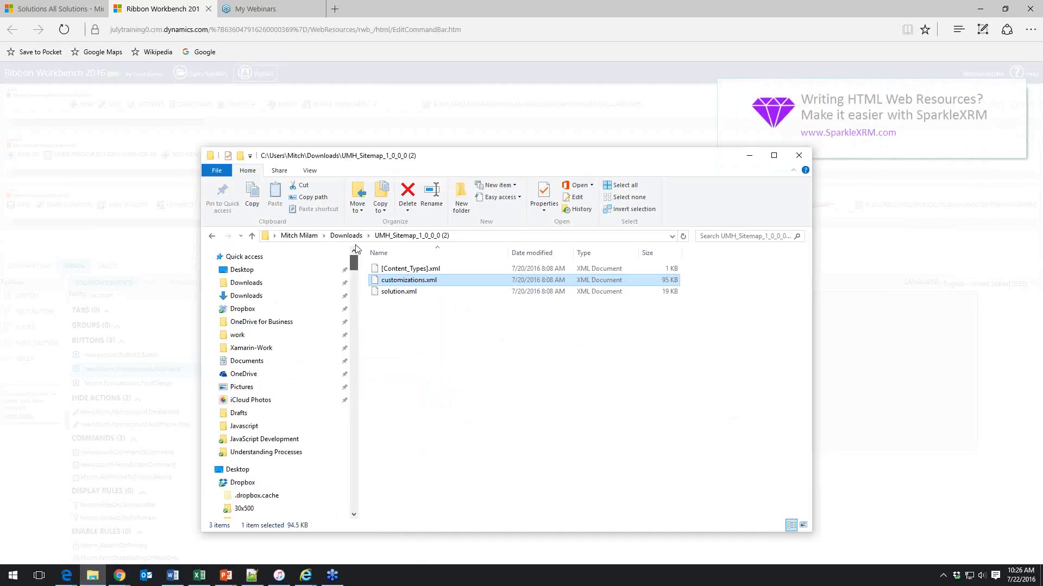
pyautogui.click(254, 336)
pyautogui.scroll(-18, 484, 424)
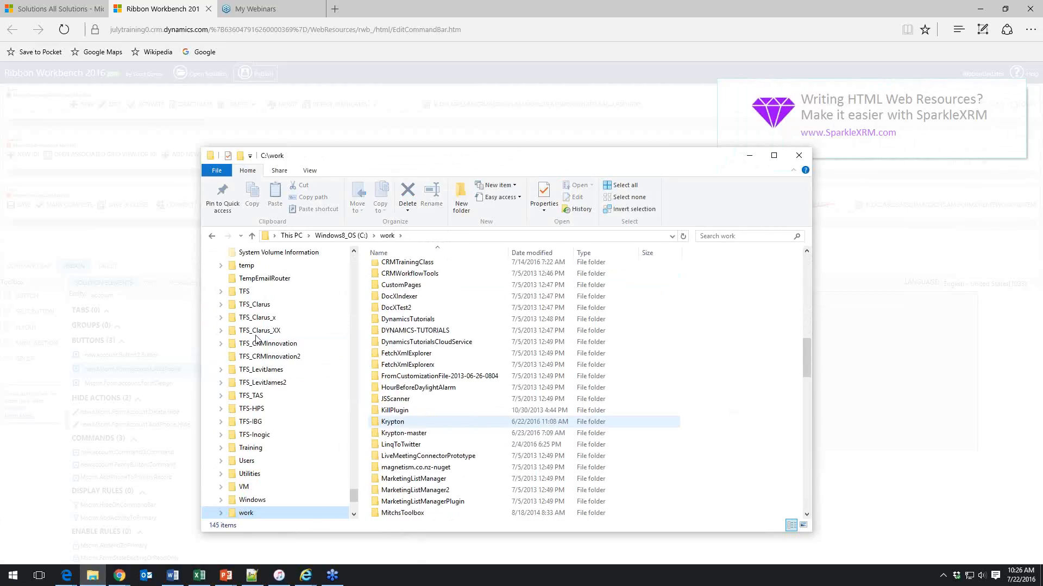
pyautogui.scroll(-4, 484, 423)
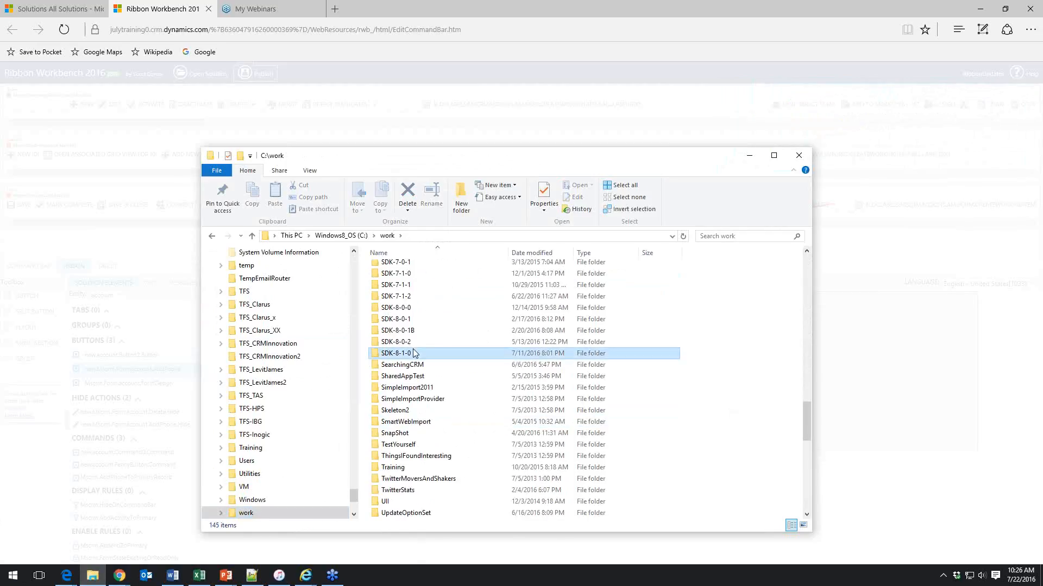
pyautogui.doubleClick(415, 353)
pyautogui.doubleClick(421, 280)
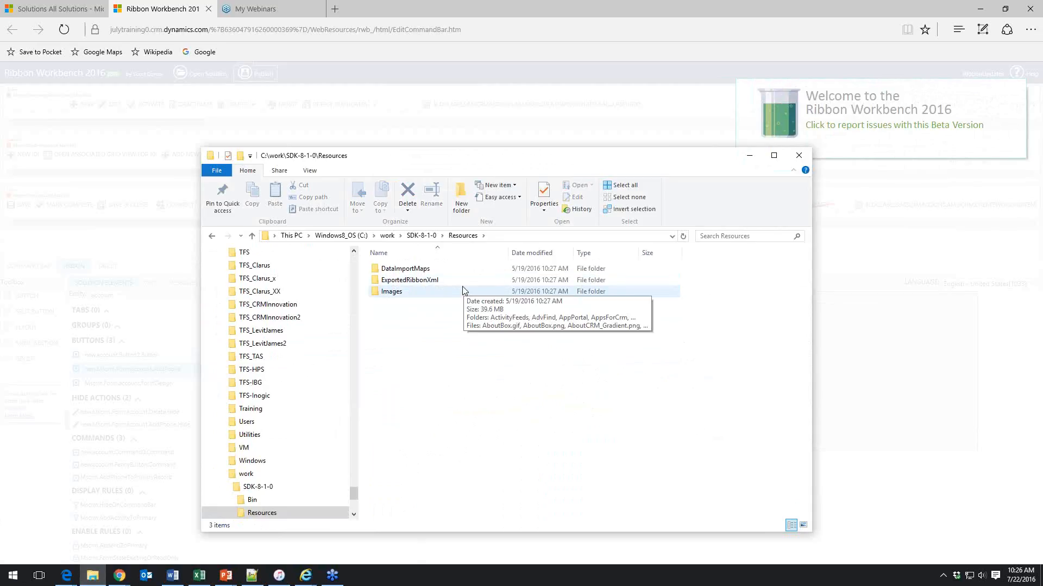
pyautogui.doubleClick(431, 282)
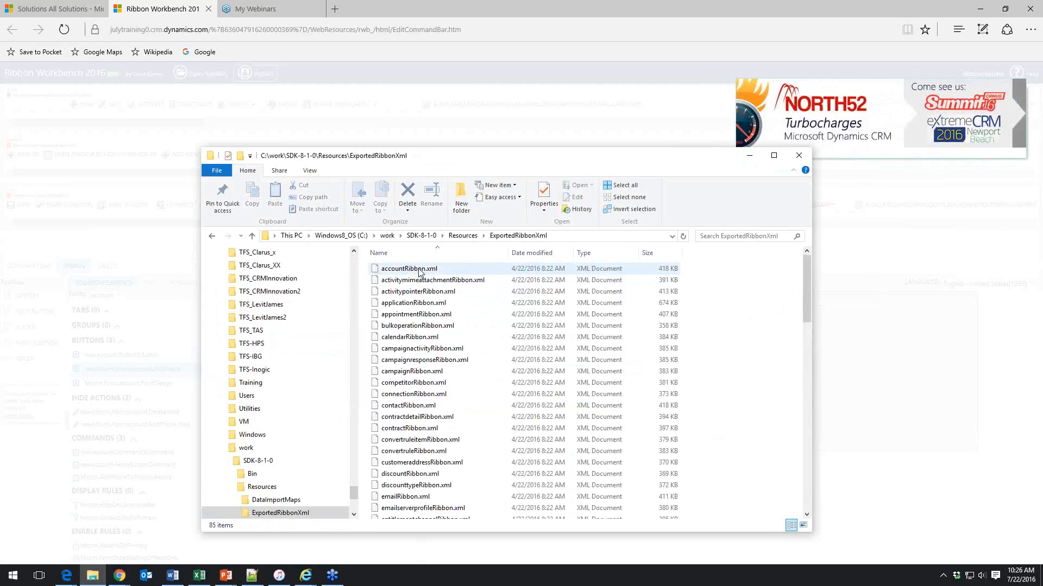
pyautogui.rightClick(419, 271)
pyautogui.click(461, 302)
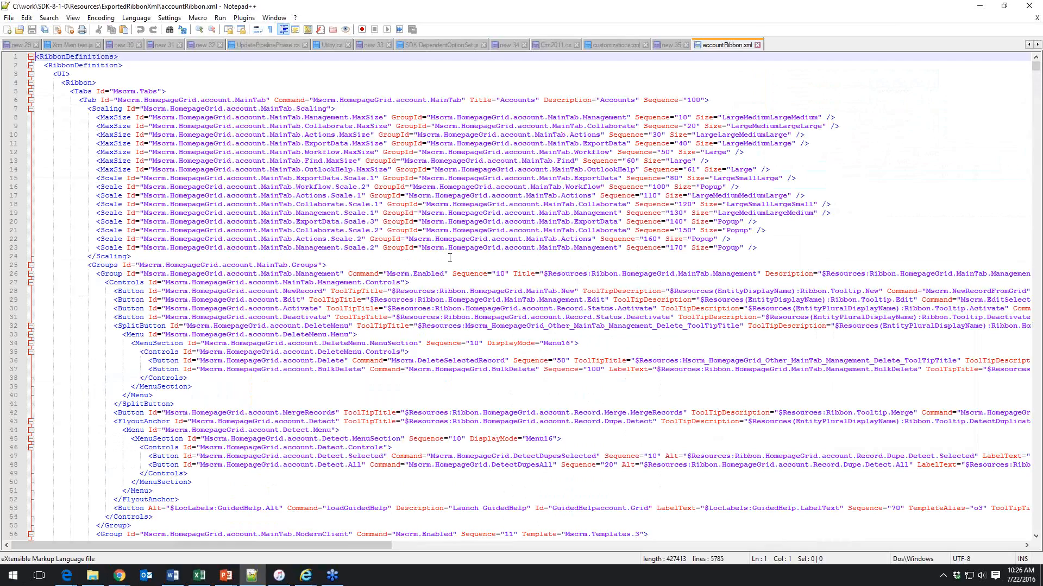
# Browse the exported ribbon XML files and the account ribbon definition
pyautogui.click(94, 578)
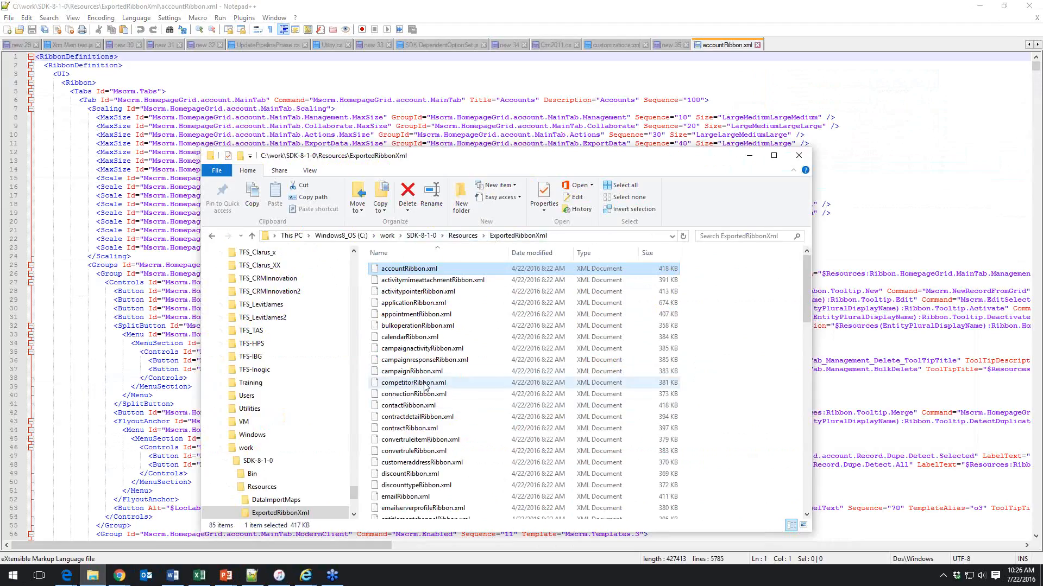
pyautogui.scroll(-13, 407, 394)
pyautogui.scroll(-6, 429, 387)
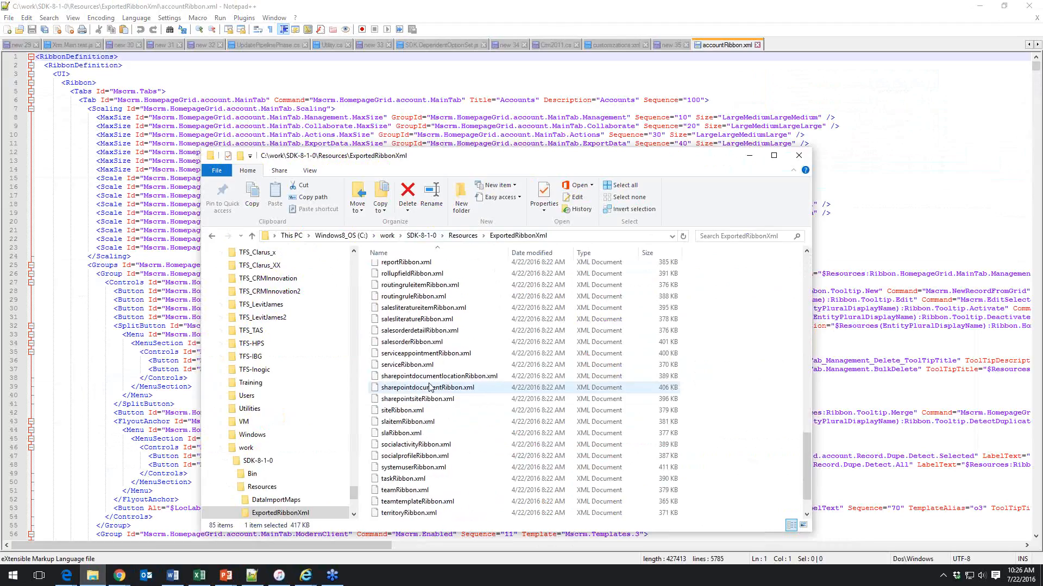
pyautogui.scroll(19, 432, 387)
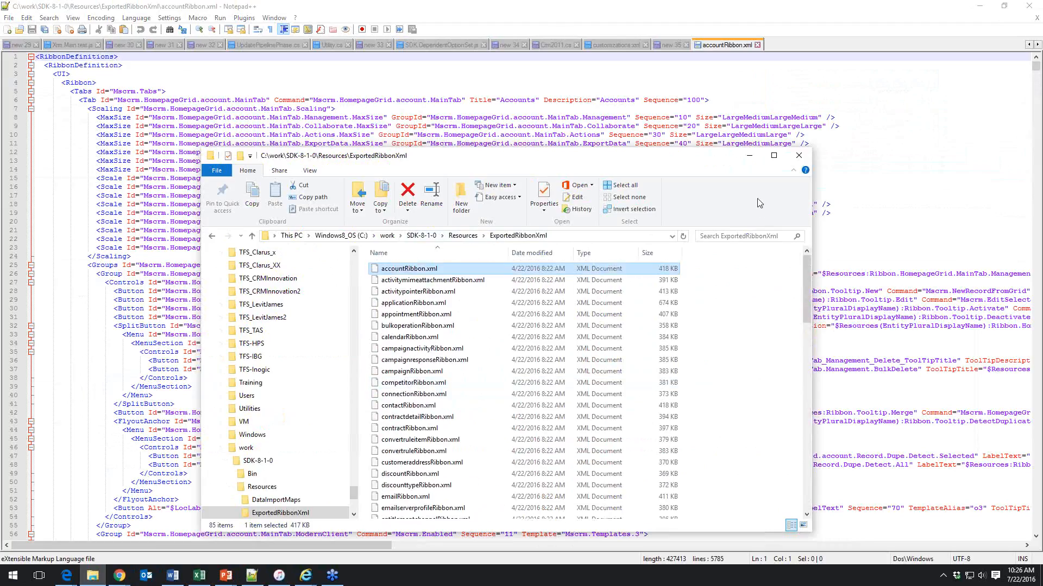
pyautogui.click(320, 83)
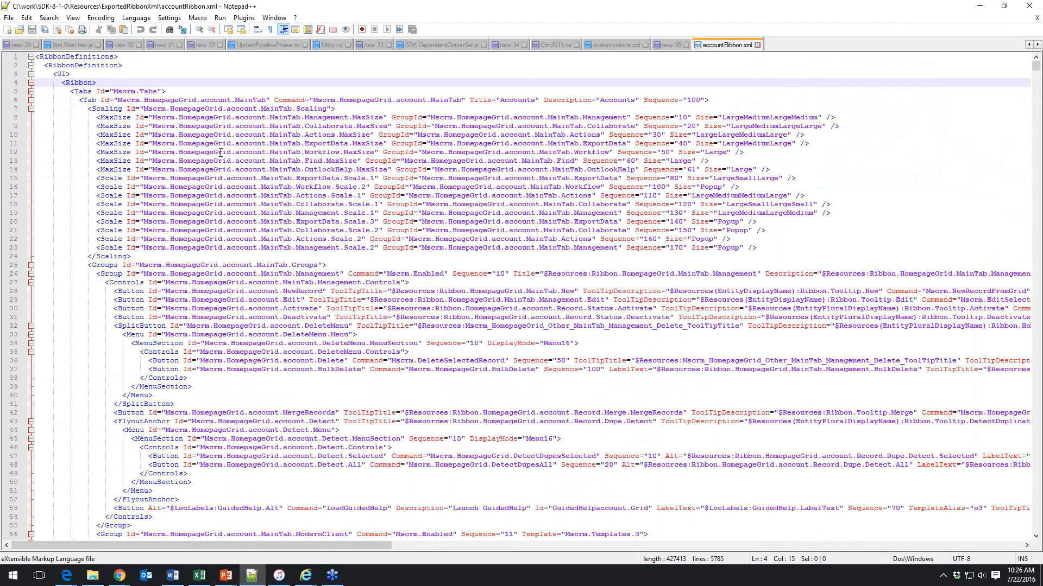
pyautogui.click(224, 204)
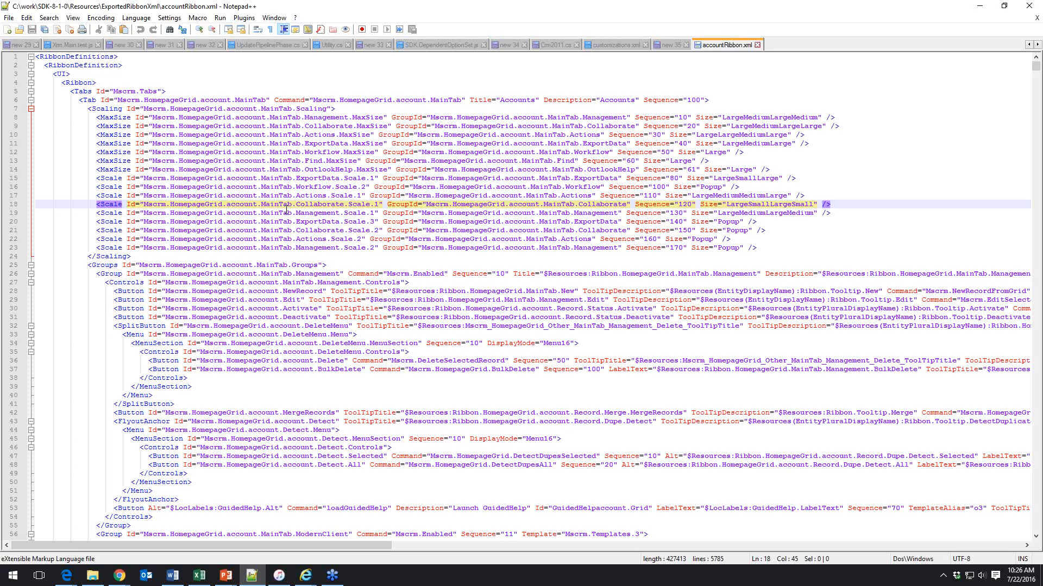
pyautogui.scroll(-20, 286, 210)
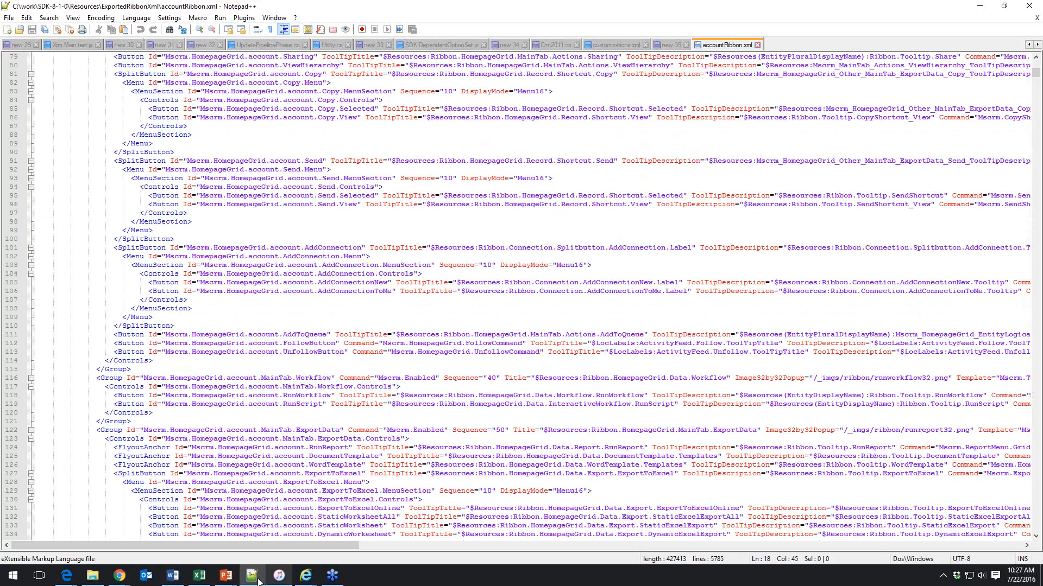
# Return to Ribbon Workbench in the browser and view the publish messages
pyautogui.click(66, 575)
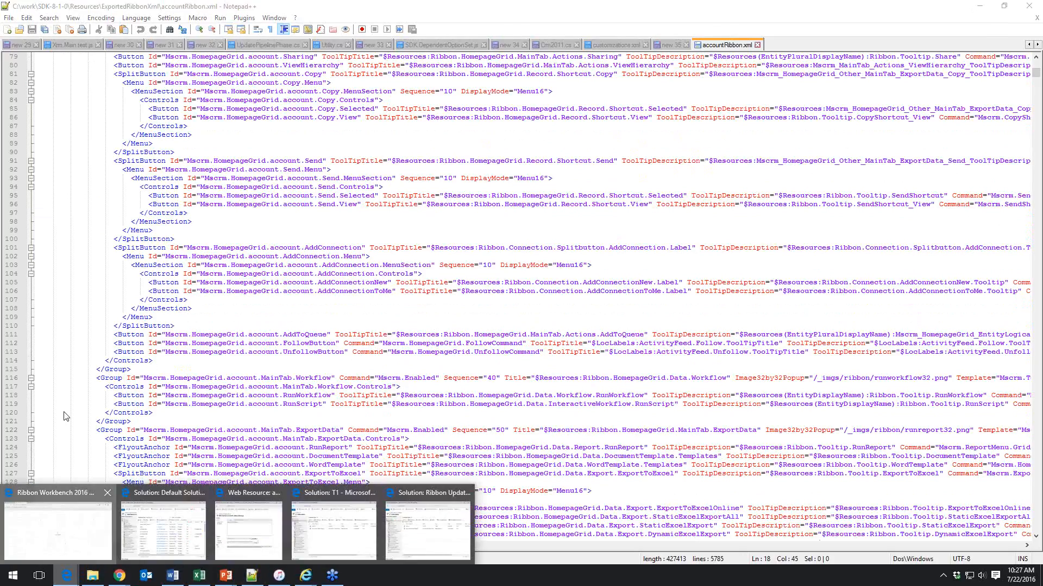
pyautogui.click(71, 549)
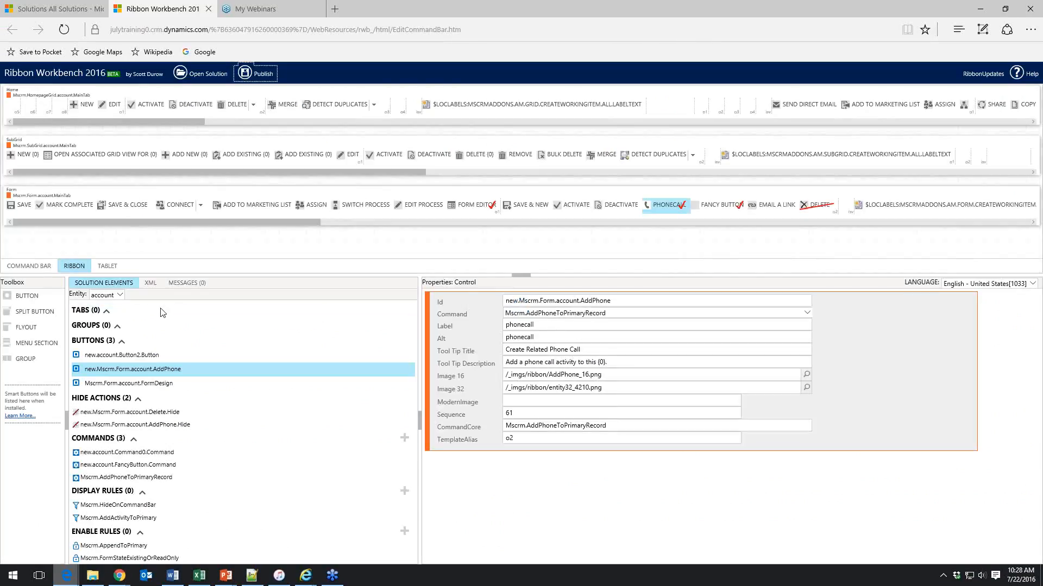
pyautogui.click(187, 285)
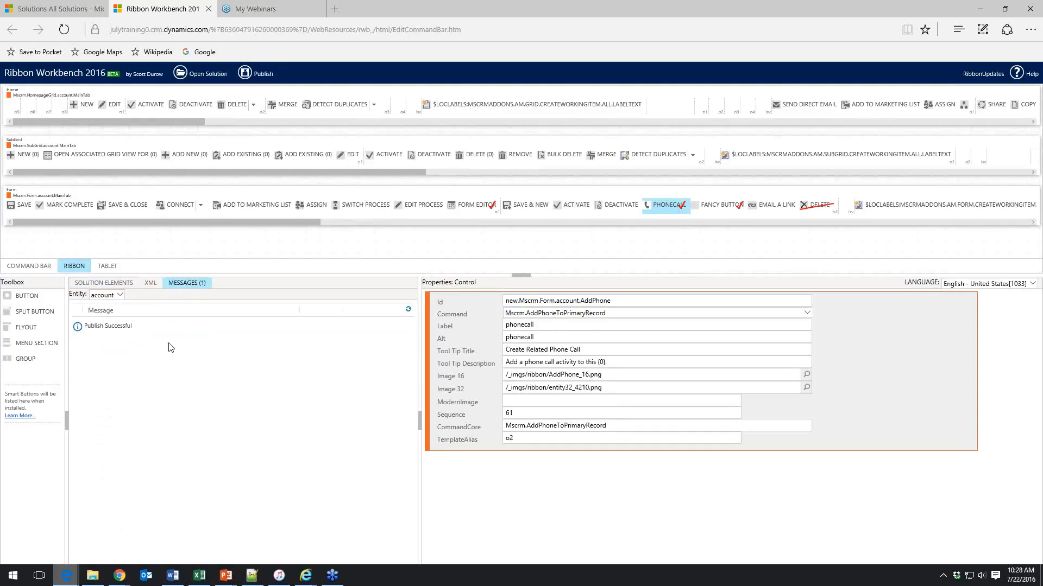
# Review the generated RibbonDiffXml in the XML view
pyautogui.click(152, 288)
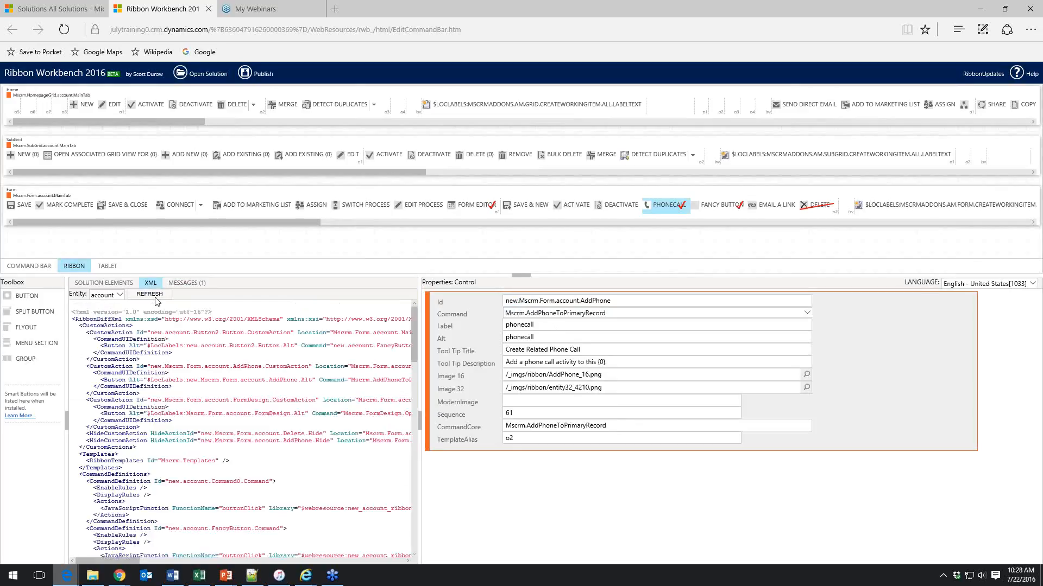
pyautogui.scroll(-20, 156, 302)
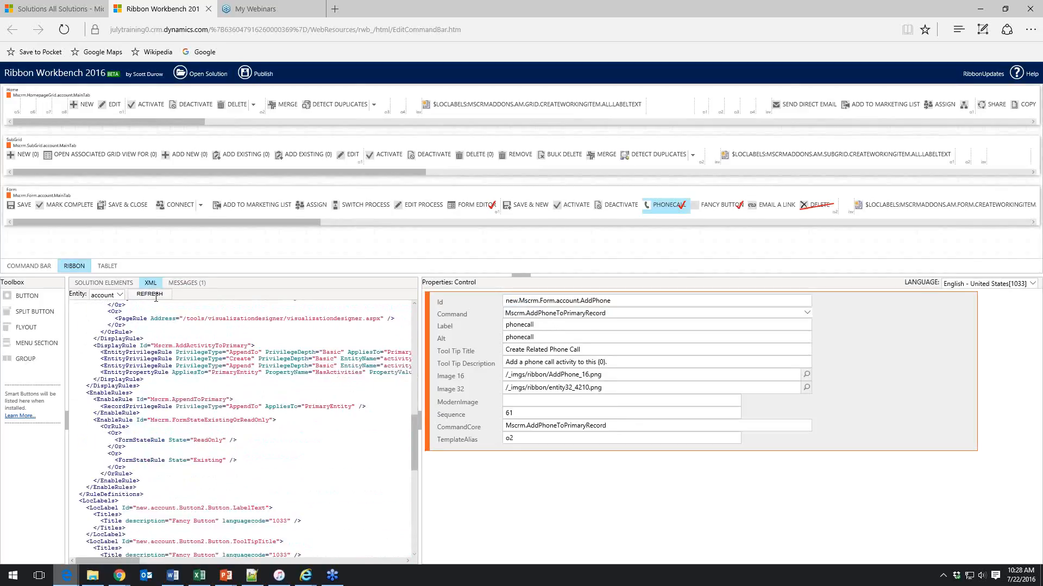
pyautogui.scroll(-15, 156, 302)
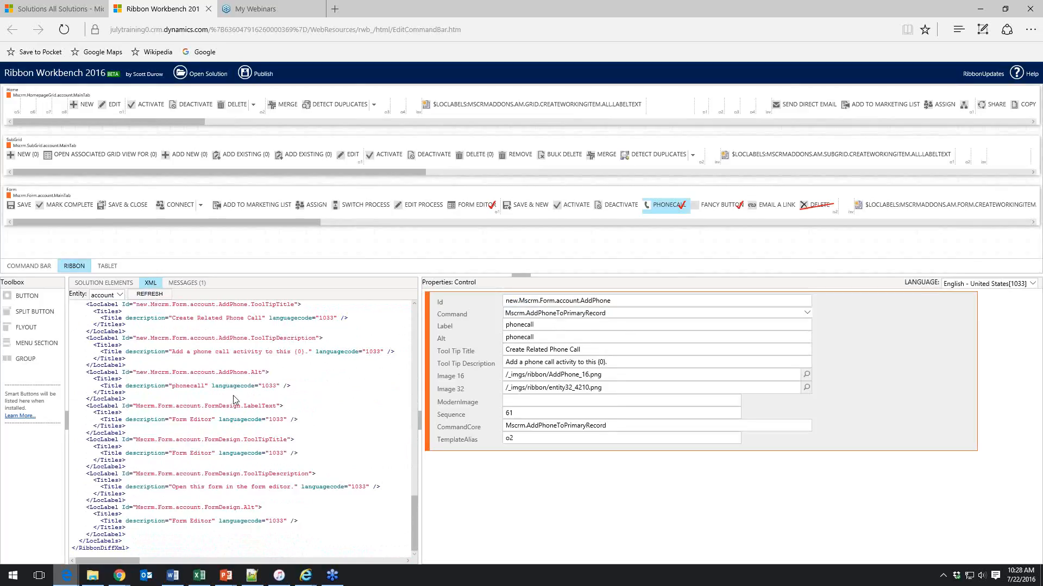
pyautogui.scroll(12, 235, 400)
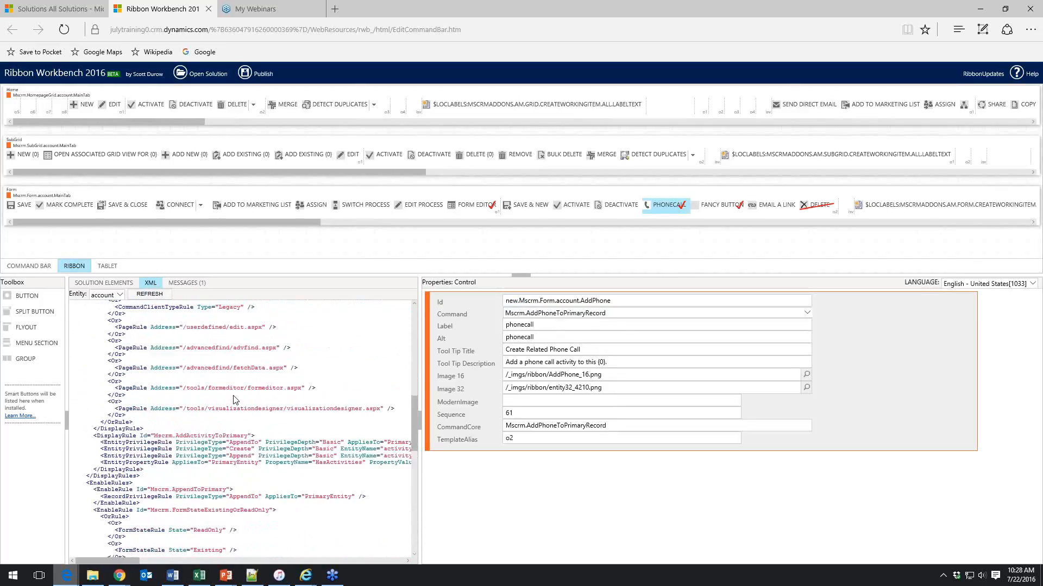
pyautogui.scroll(-8, 272, 391)
pyautogui.scroll(-5, 273, 391)
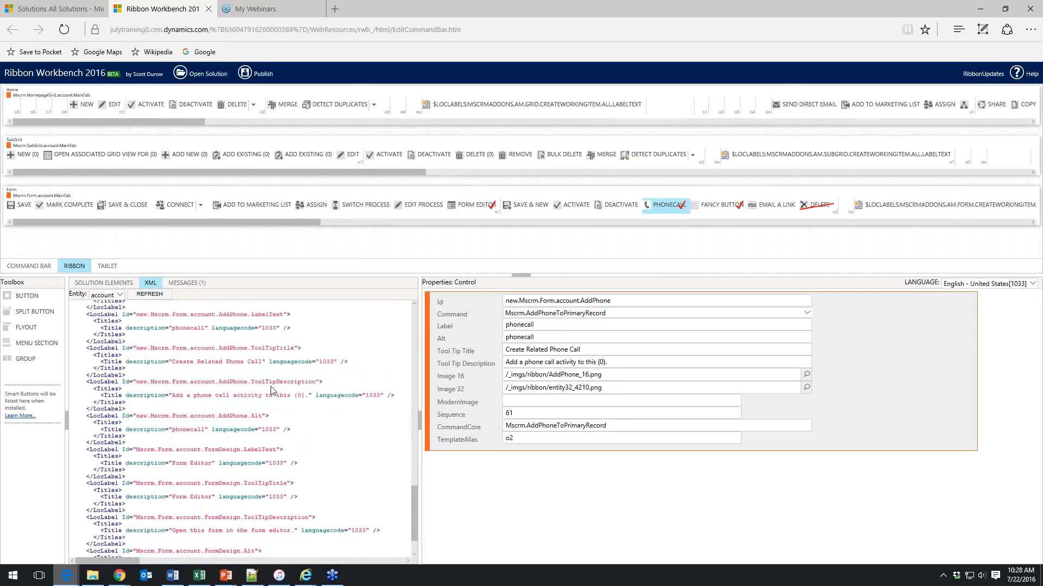
pyautogui.scroll(10, 272, 391)
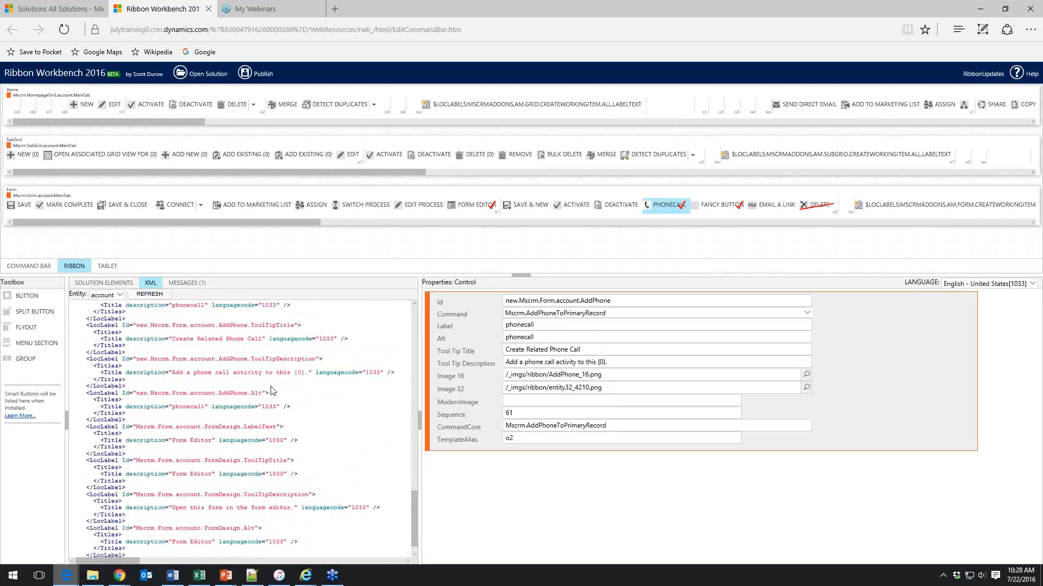
pyautogui.scroll(3, 272, 391)
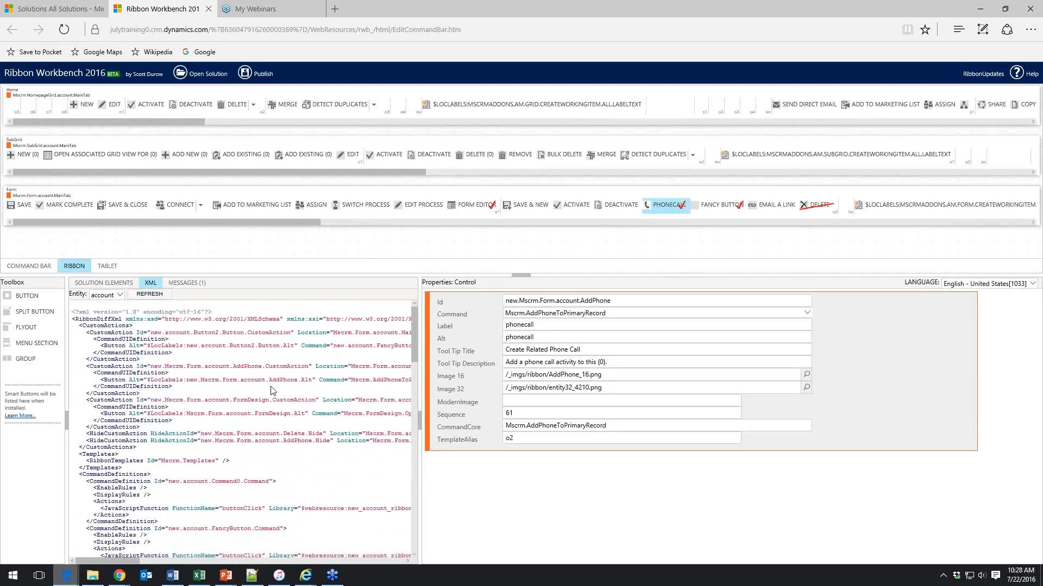
# Open the A. Datum Corporation (sample) account record from the Sales accounts list in CRM
pyautogui.click(49, 10)
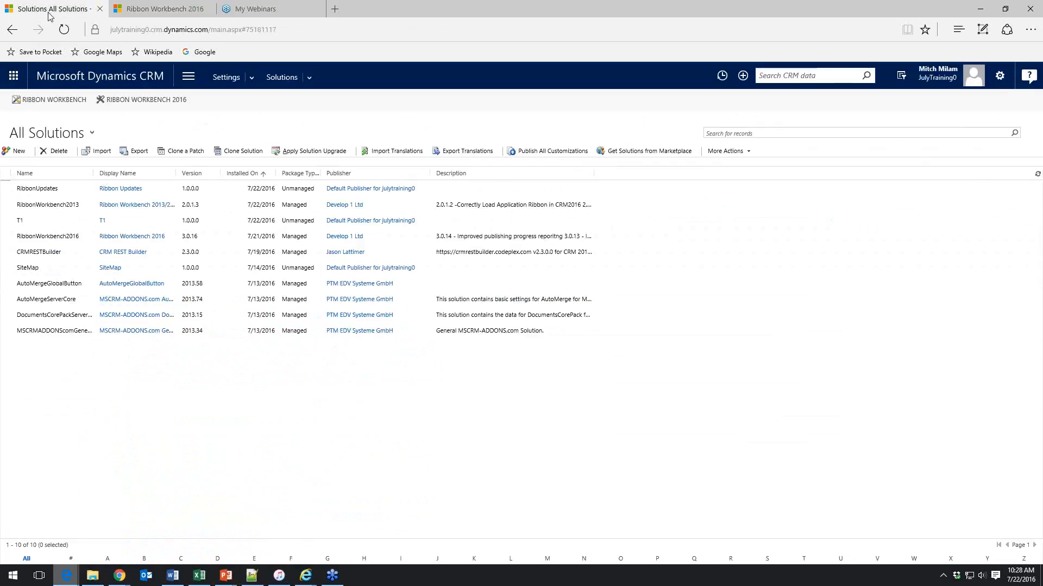
pyautogui.click(379, 192)
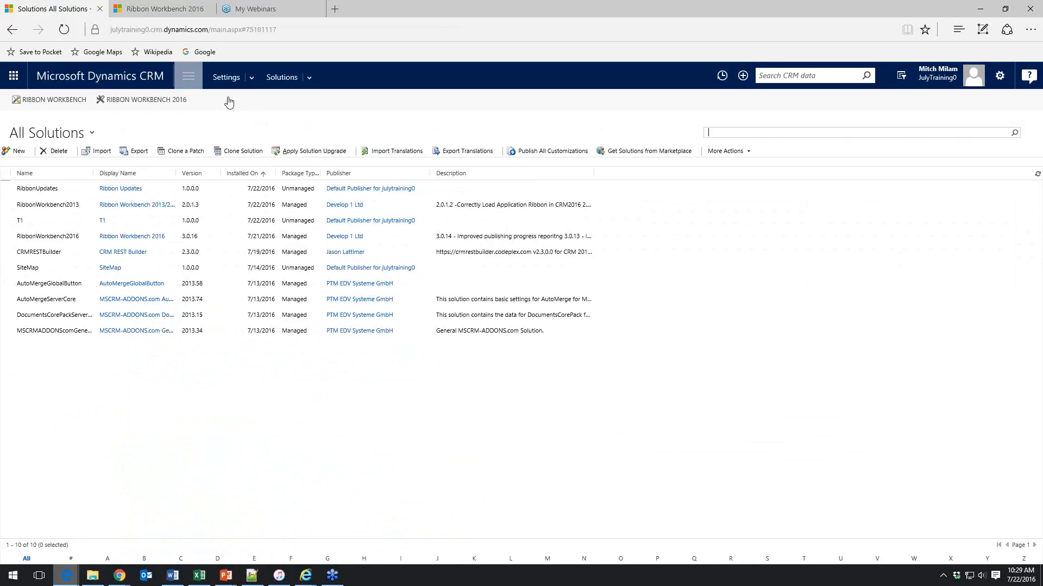
pyautogui.click(186, 76)
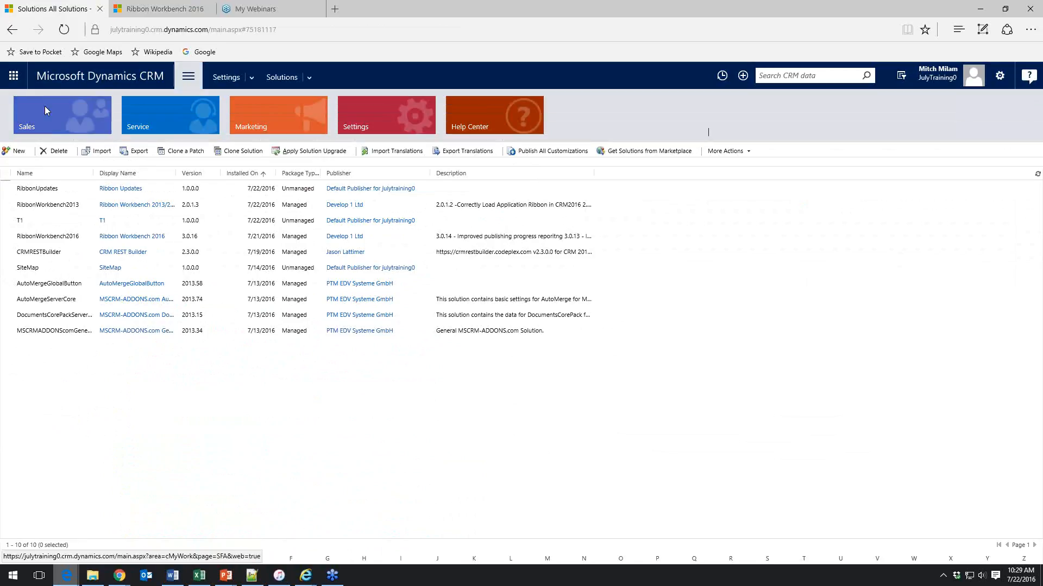
pyautogui.click(45, 111)
pyautogui.click(158, 179)
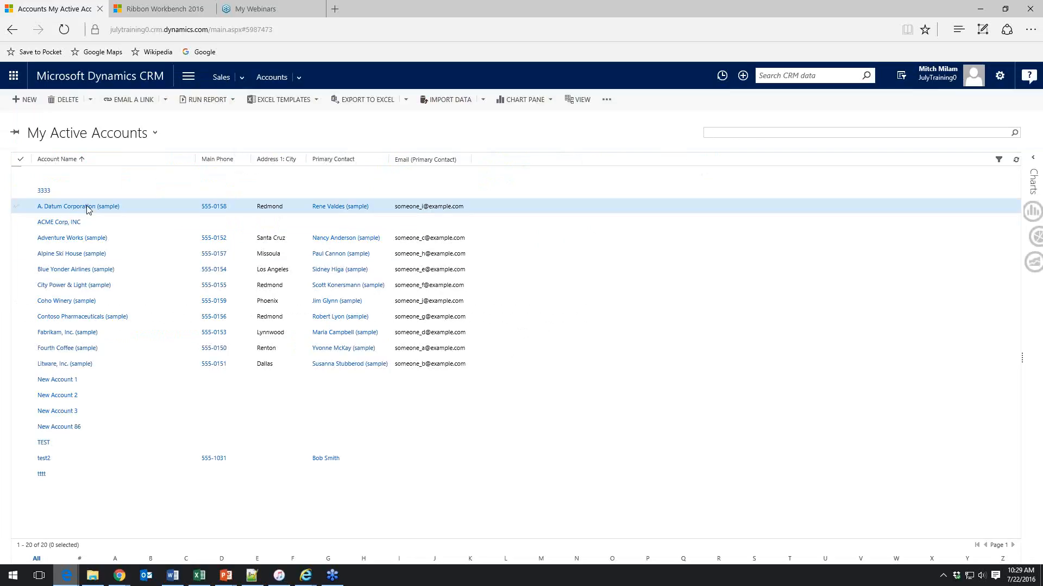
pyautogui.click(105, 213)
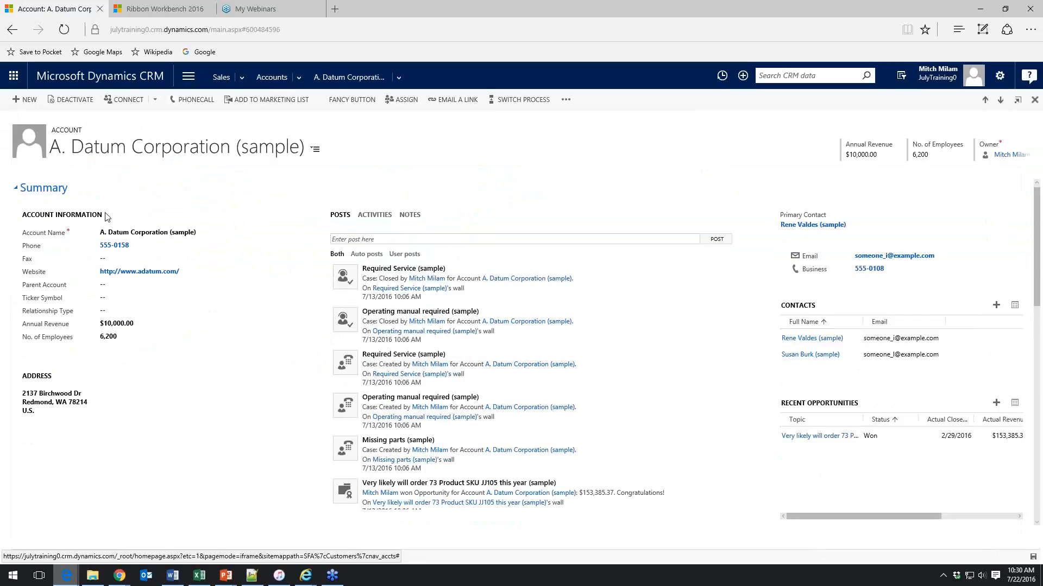
# Test the Fancy Button and Phonecall commands on the account form, closing the new phone call window
pyautogui.click(354, 102)
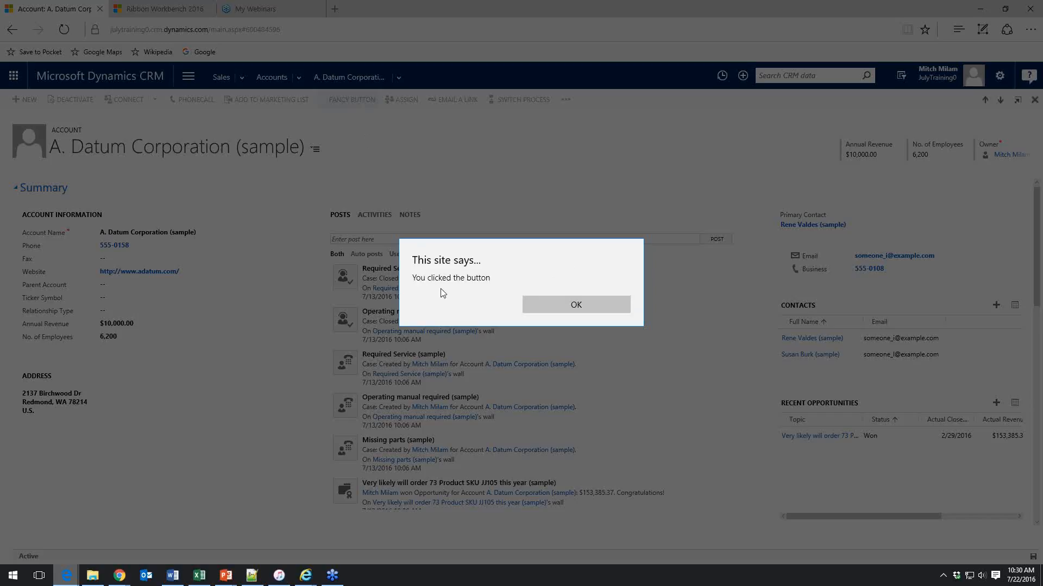
pyautogui.click(569, 304)
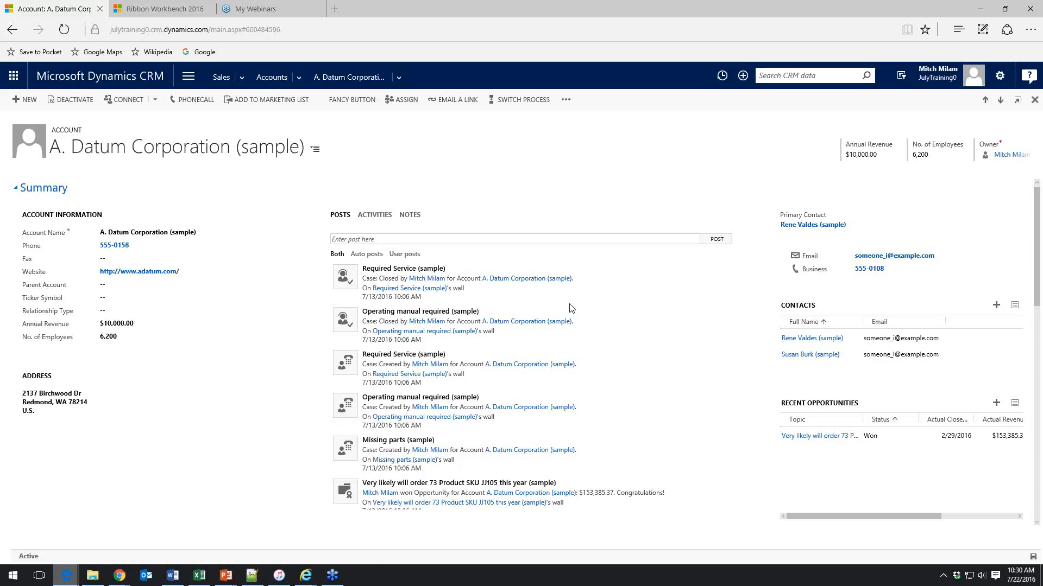
pyautogui.click(194, 100)
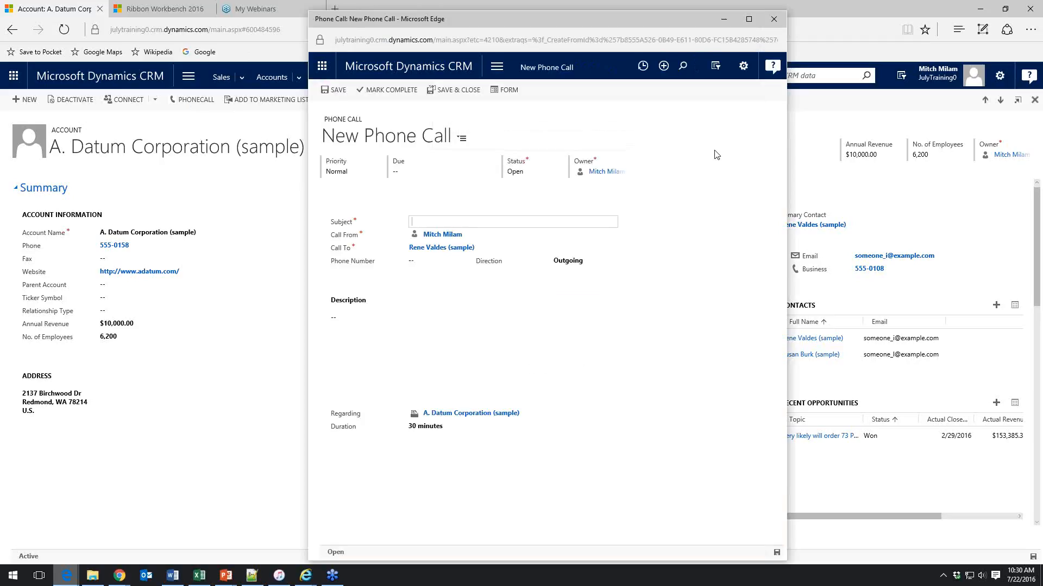
pyautogui.click(774, 19)
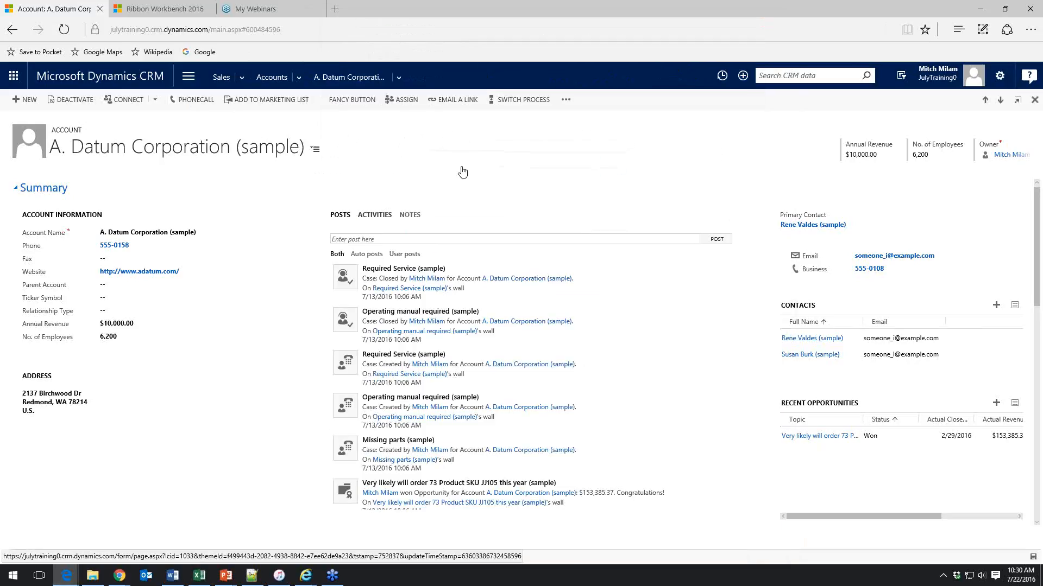
# Compare phone call creation from the Activities tab and the Phonecall command, cancelling each, and open the overflow command list
pyautogui.click(374, 215)
pyautogui.click(382, 228)
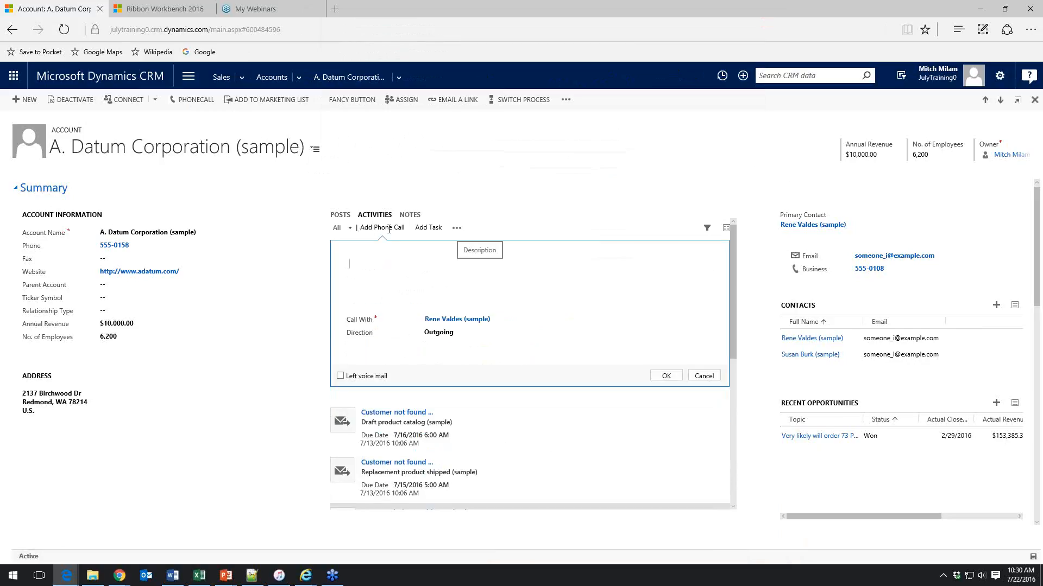
pyautogui.click(704, 376)
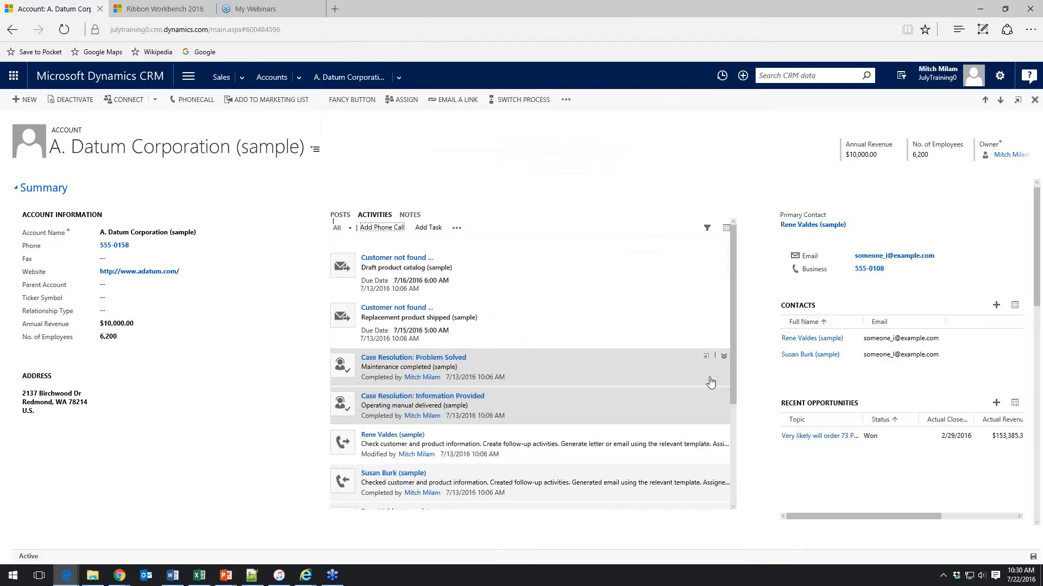
pyautogui.click(197, 100)
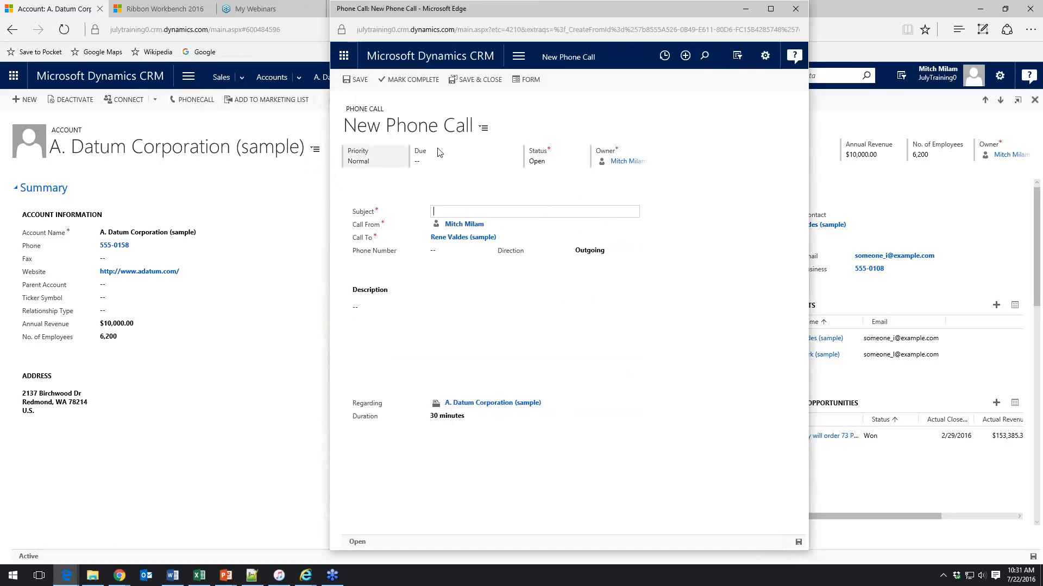
pyautogui.click(796, 9)
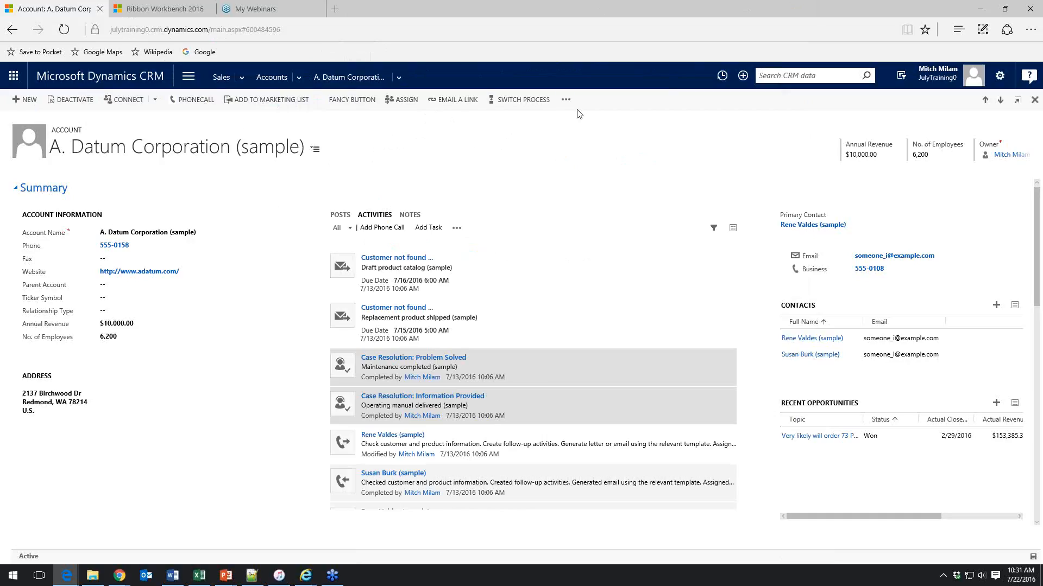
pyautogui.click(564, 102)
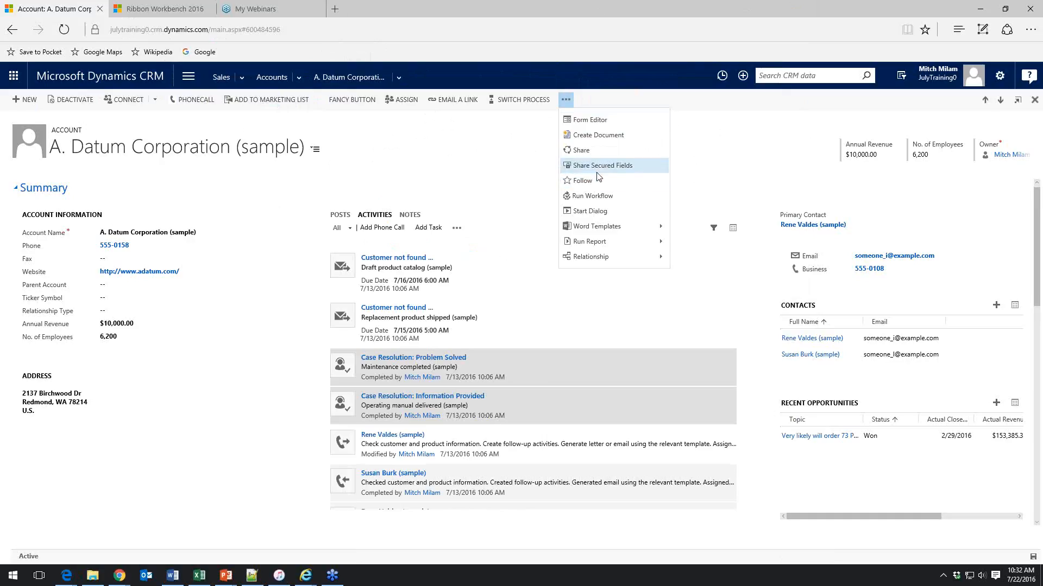
pyautogui.click(498, 161)
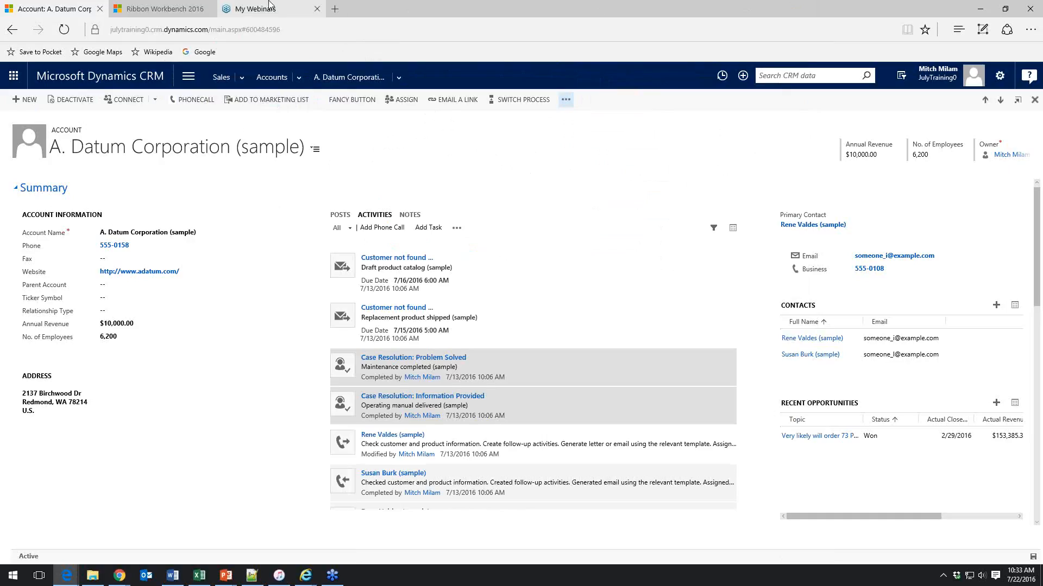
# Return to Ribbon Workbench and view the solution elements list
pyautogui.click(162, 8)
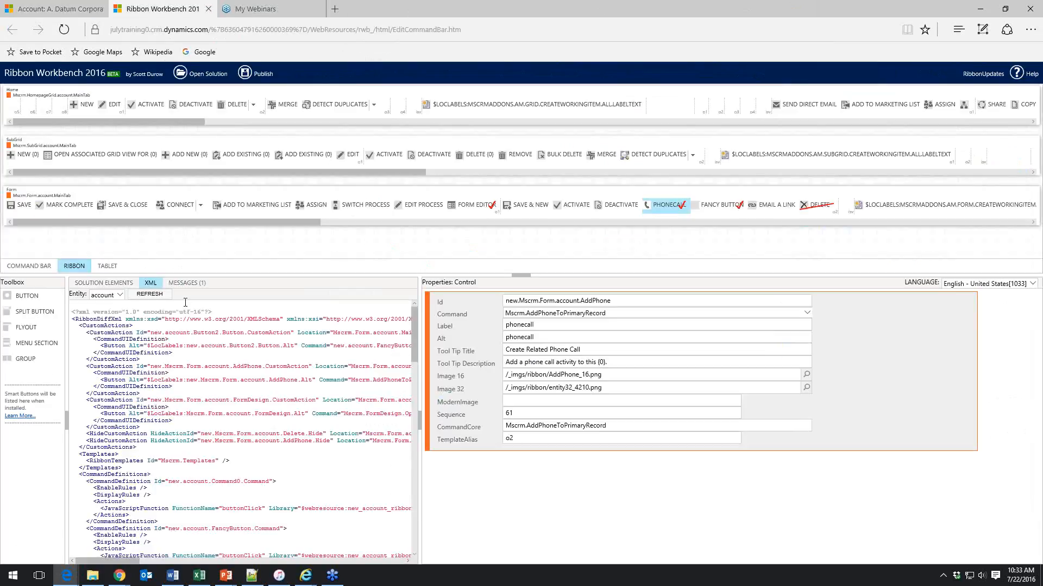
pyautogui.click(101, 283)
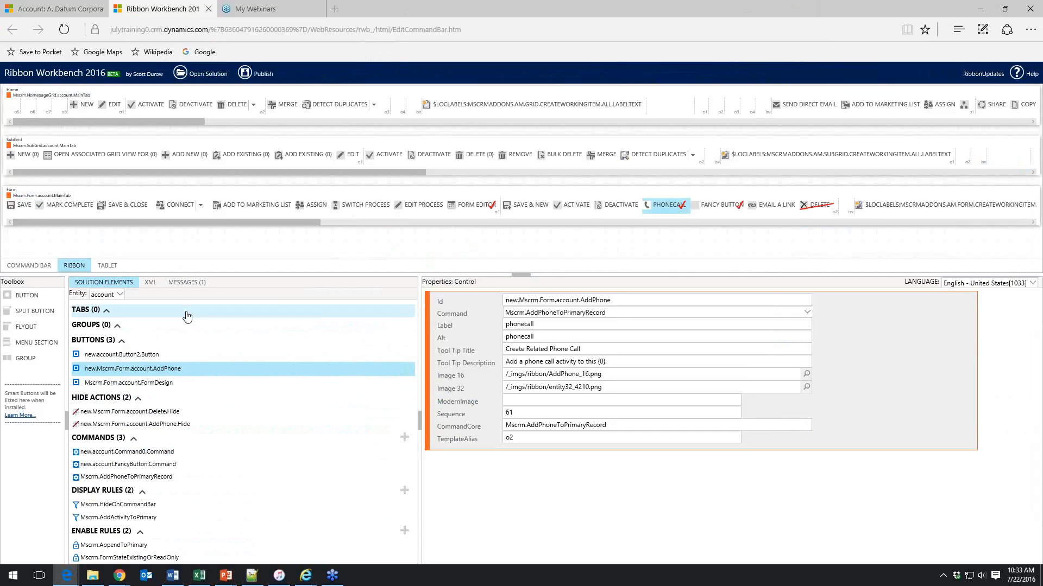
pyautogui.moveTo(38, 23)
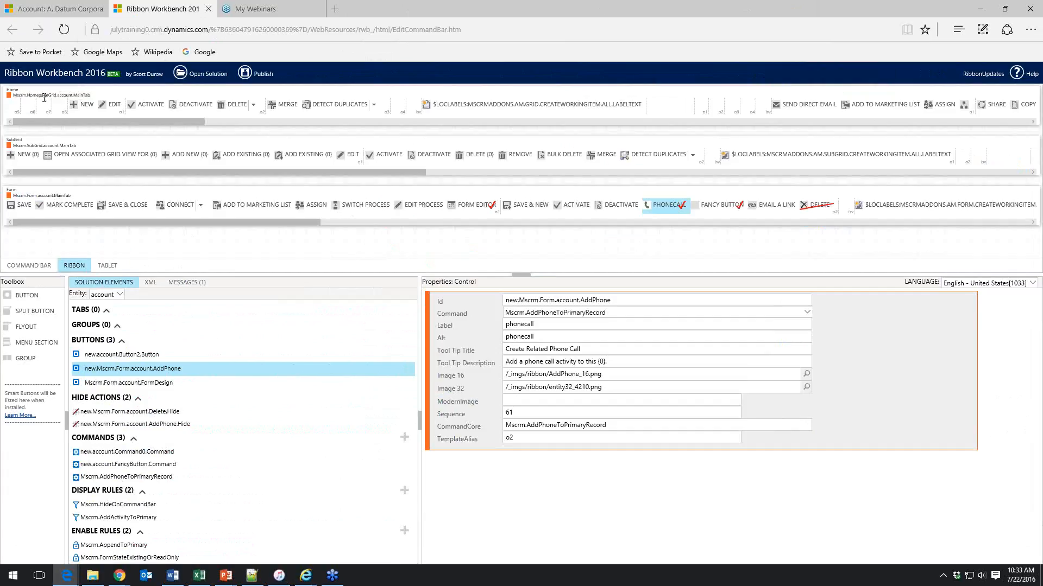
pyautogui.moveTo(88, 120); pyautogui.dragTo(54, 125)
# Switch to the account record tab, go back to the accounts list, and return to Ribbon Workbench
pyautogui.click(60, 9)
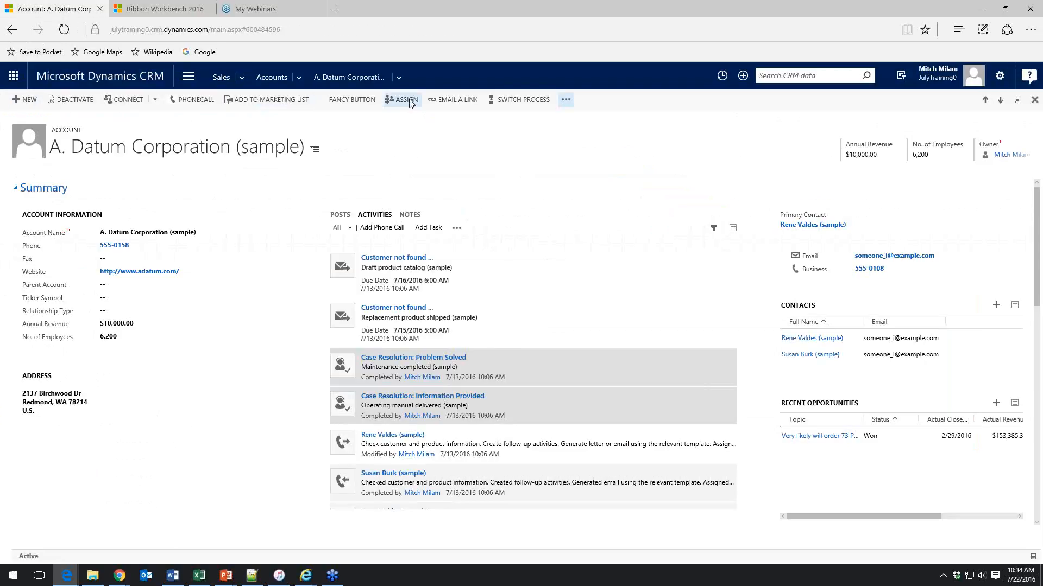
pyautogui.click(273, 83)
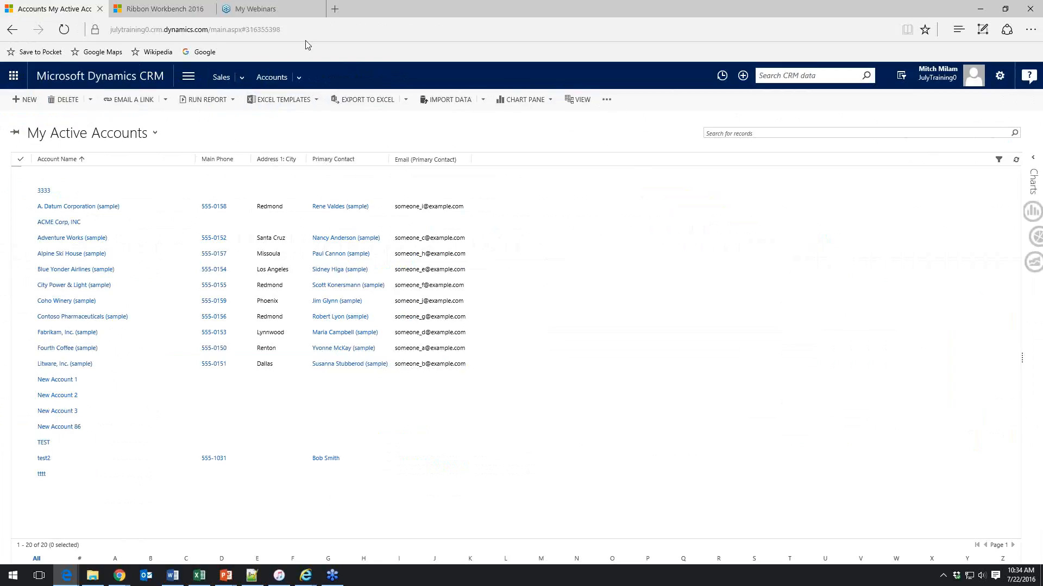
pyautogui.moveTo(161, 14)
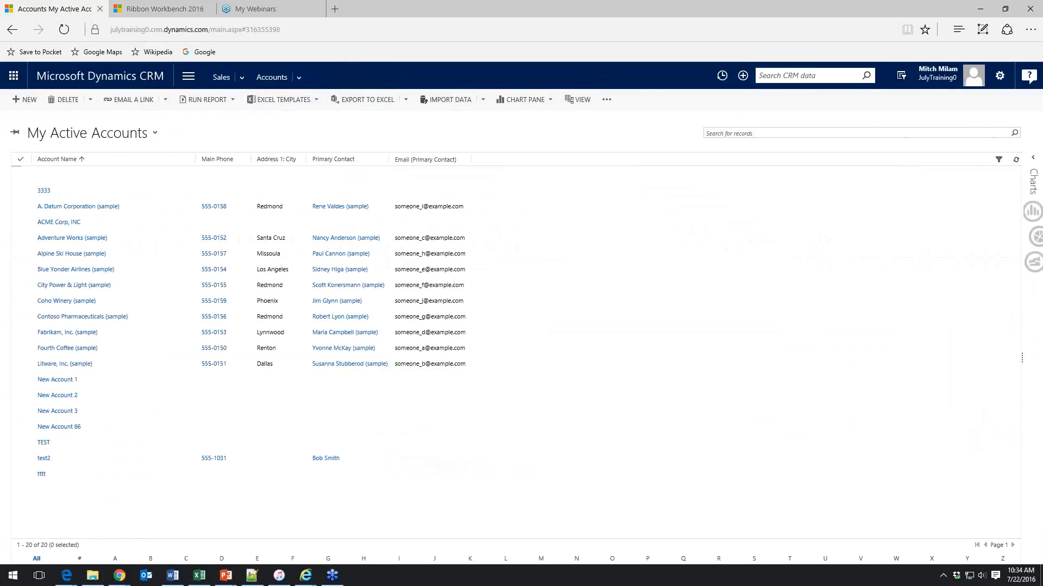
pyautogui.click(164, 12)
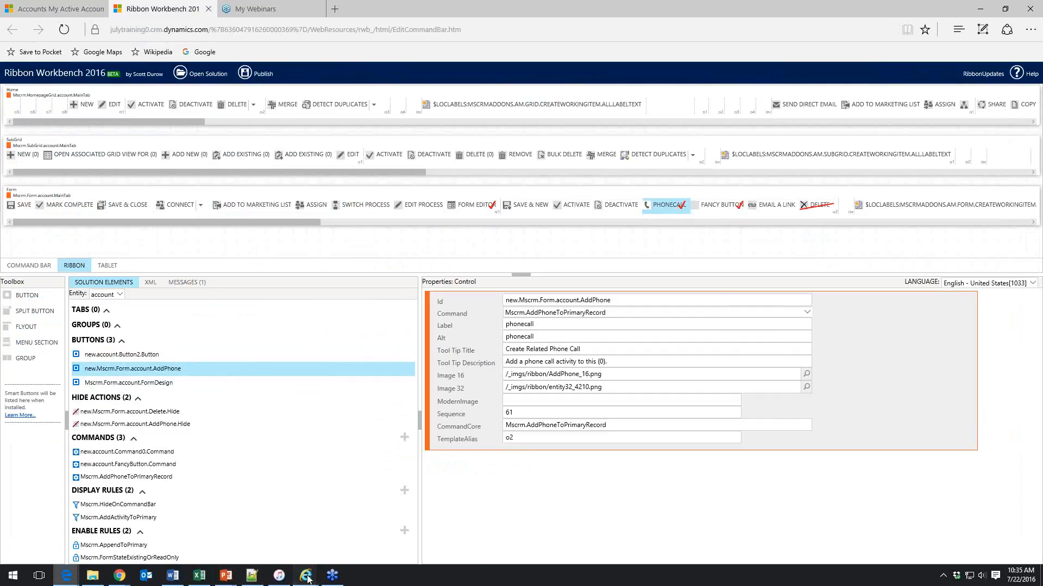
# Switch to the older Ribbon Workbench in Internet Explorer, view its solution elements, and return to Edge
pyautogui.moveTo(307, 579)
pyautogui.click(392, 530)
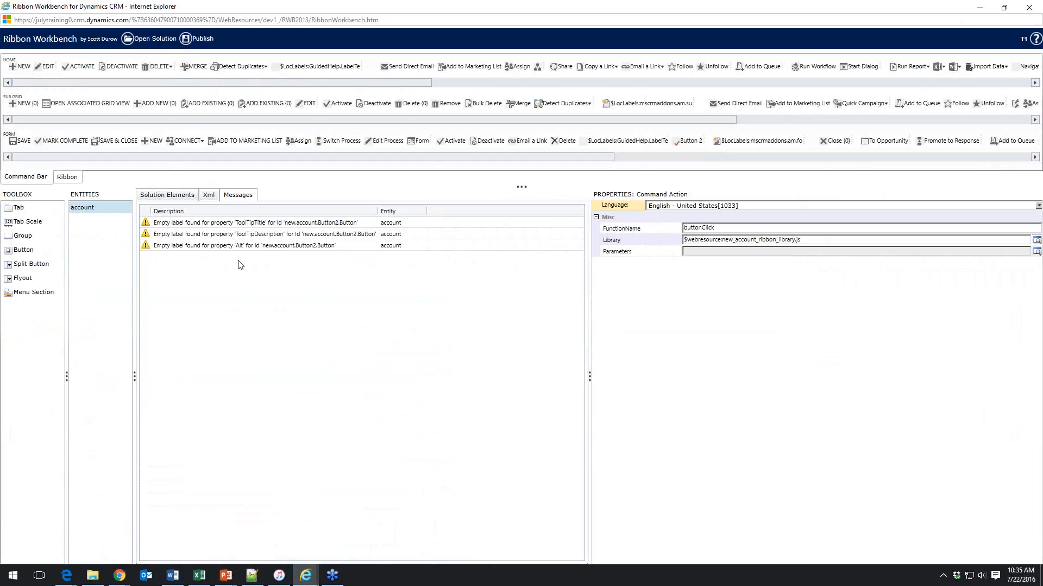
pyautogui.click(180, 197)
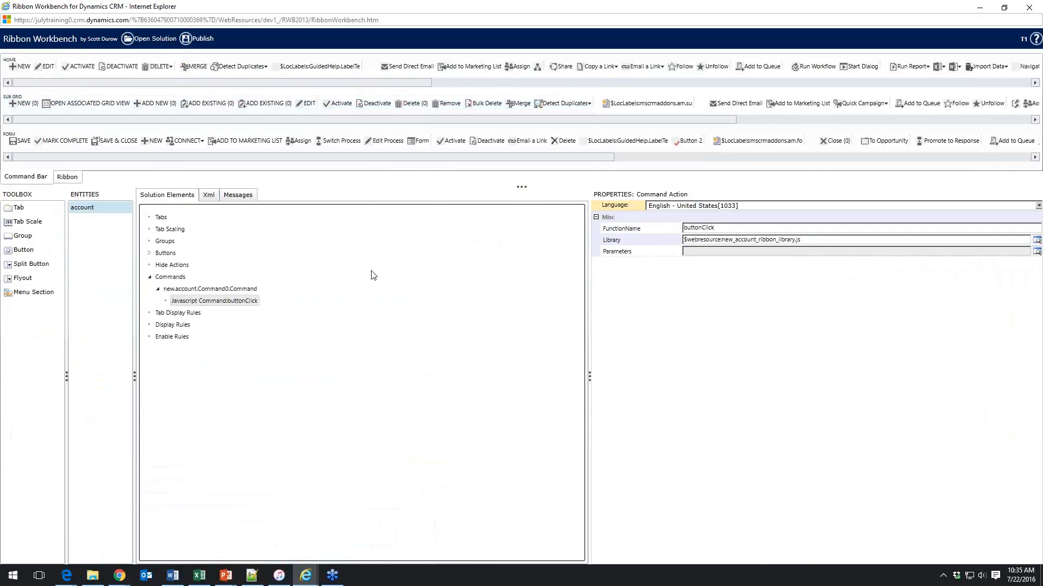
pyautogui.click(67, 574)
pyautogui.click(58, 527)
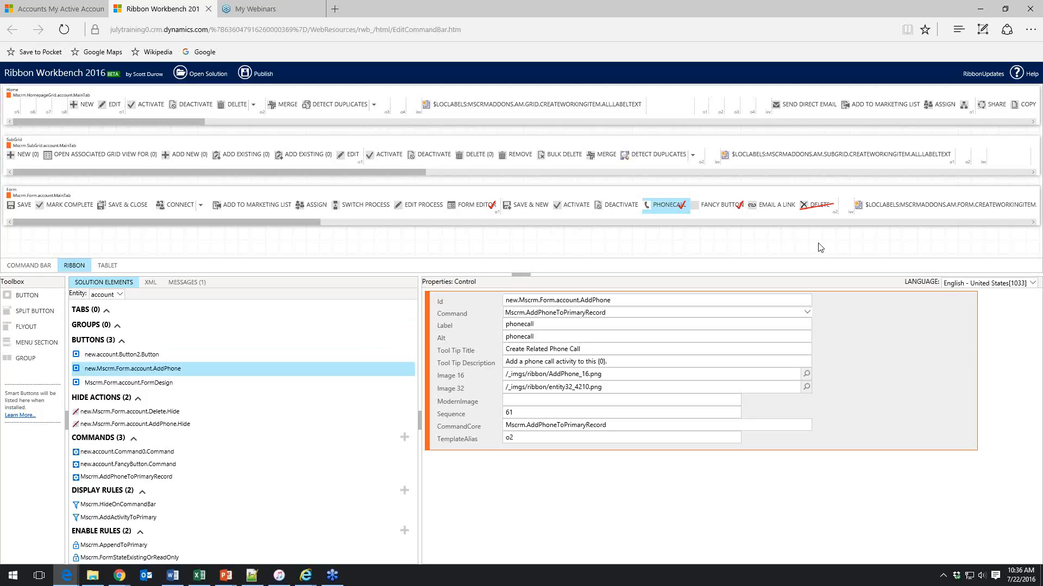
# Unhide the Delete button on the account form command bar
pyautogui.rightClick(820, 211)
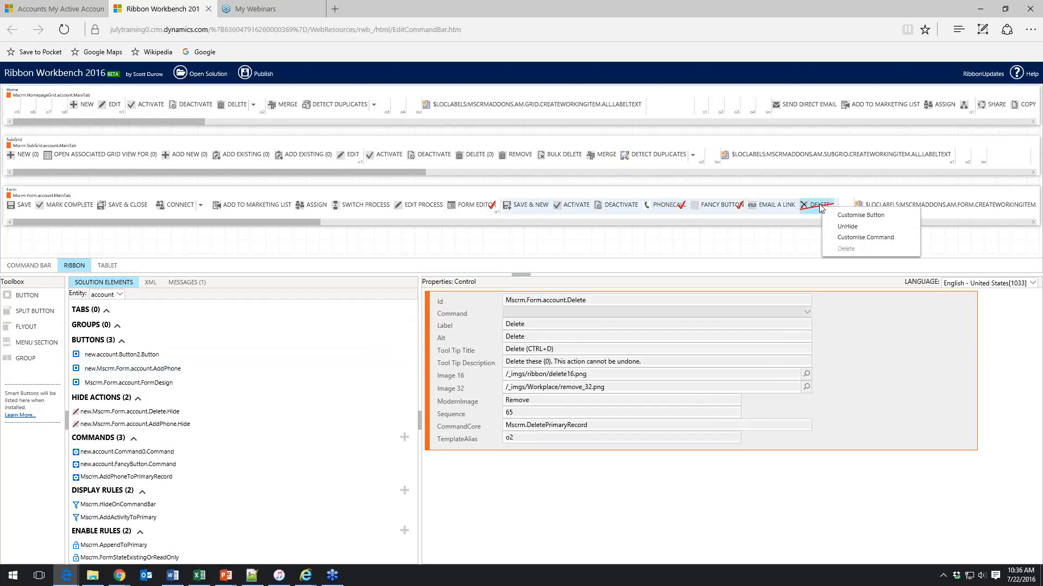
pyautogui.click(849, 228)
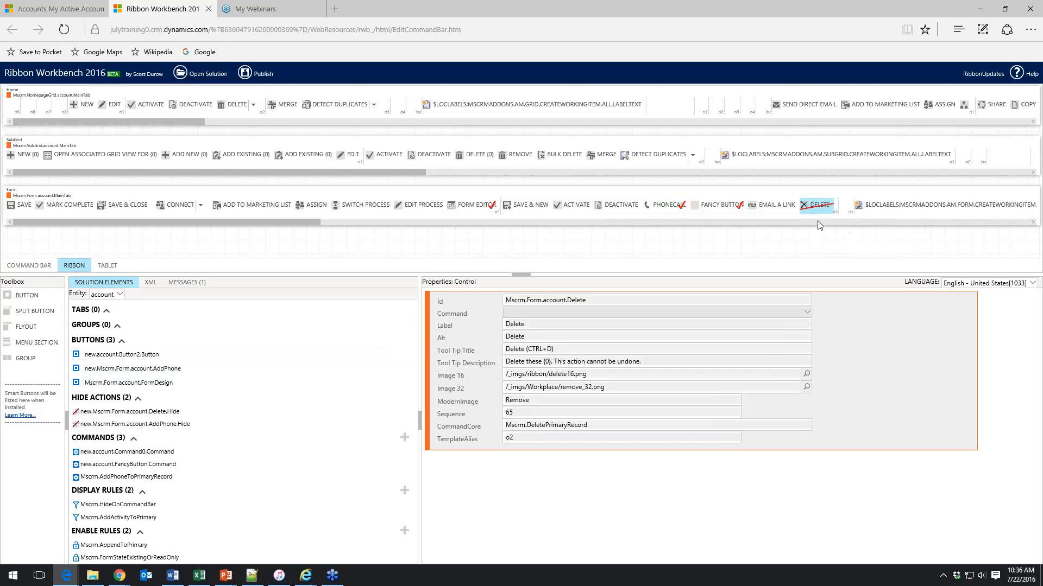
pyautogui.rightClick(826, 212)
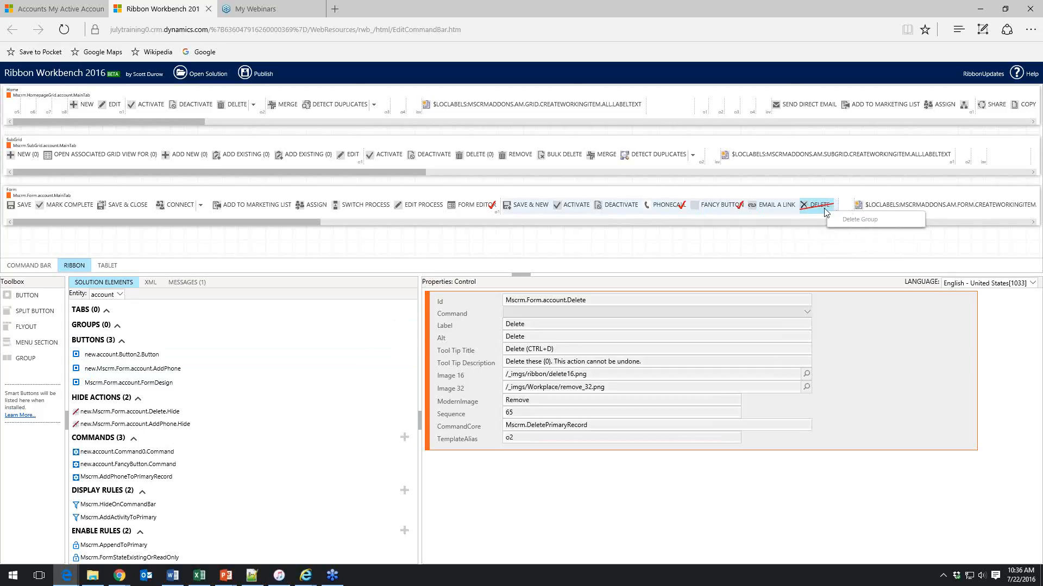
pyautogui.rightClick(819, 206)
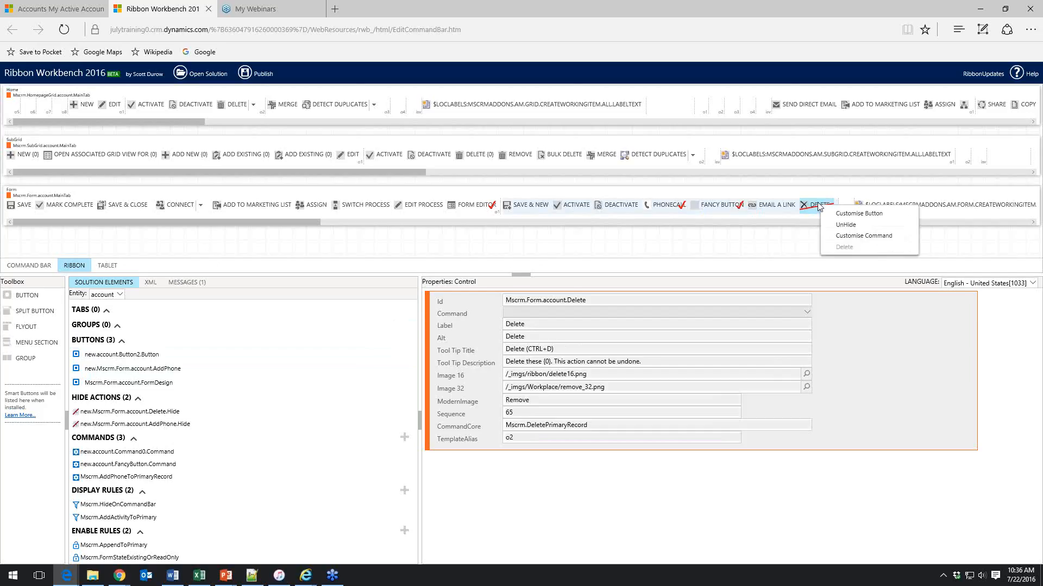
pyautogui.click(820, 206)
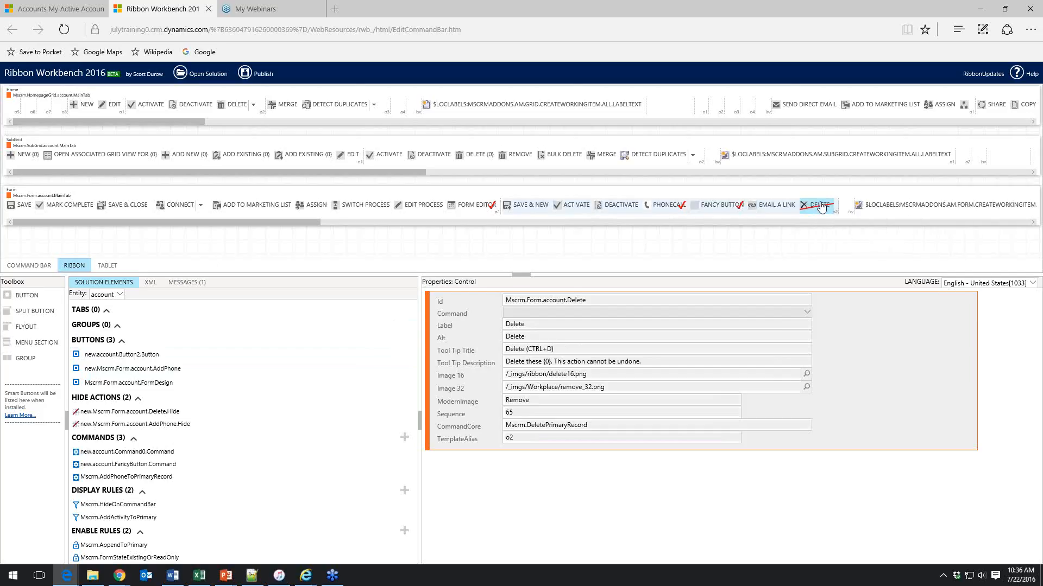
pyautogui.rightClick(821, 208)
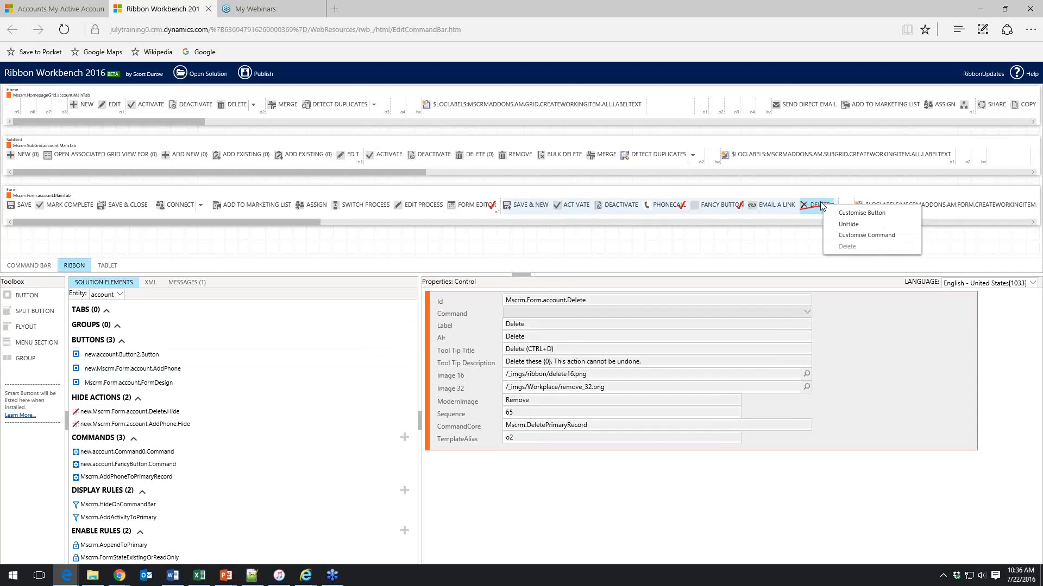
pyautogui.click(849, 225)
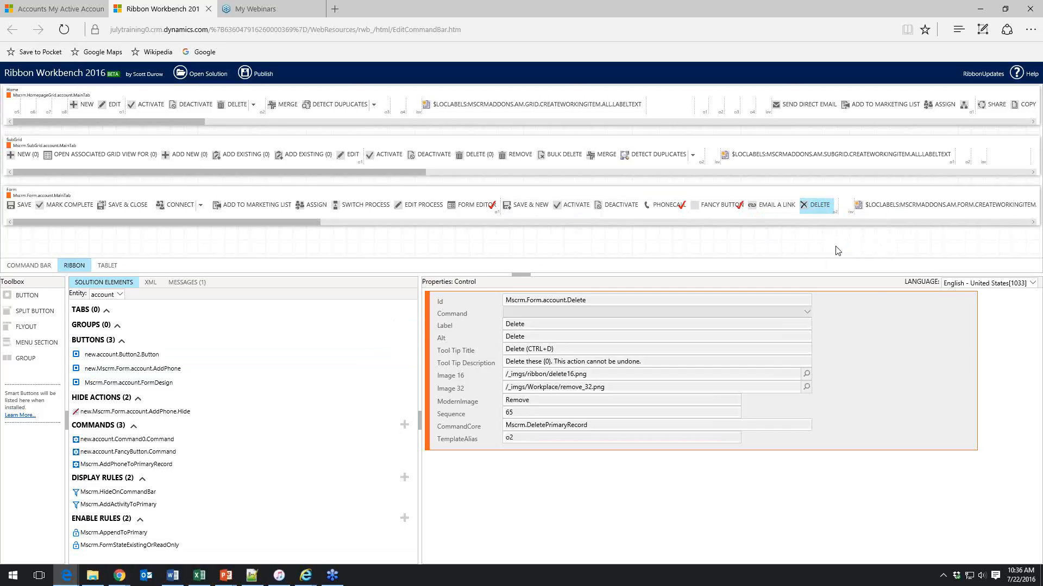
# Delete the Fancy Button from the account form command bar
pyautogui.click(726, 211)
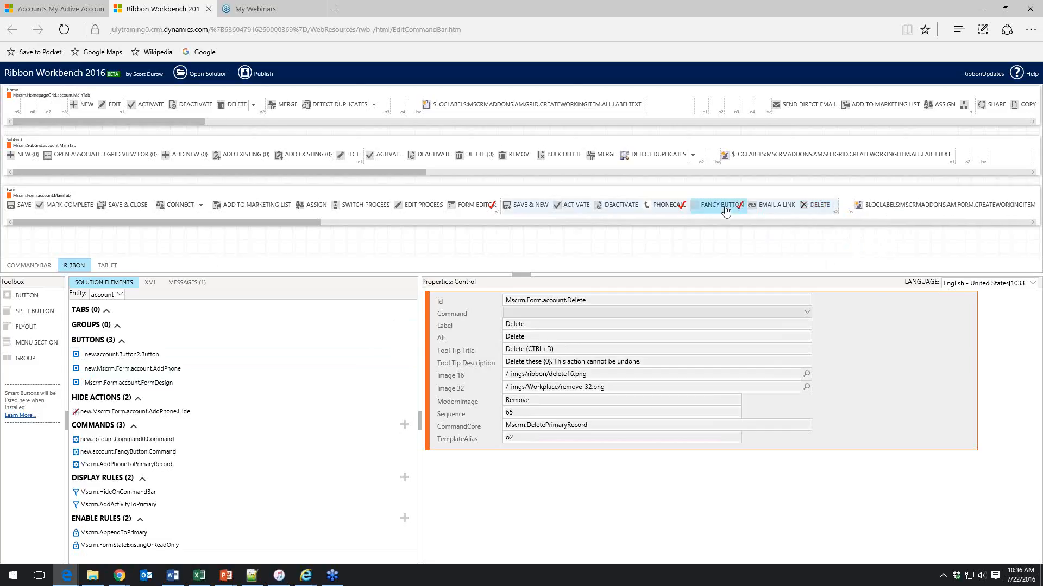
pyautogui.rightClick(726, 211)
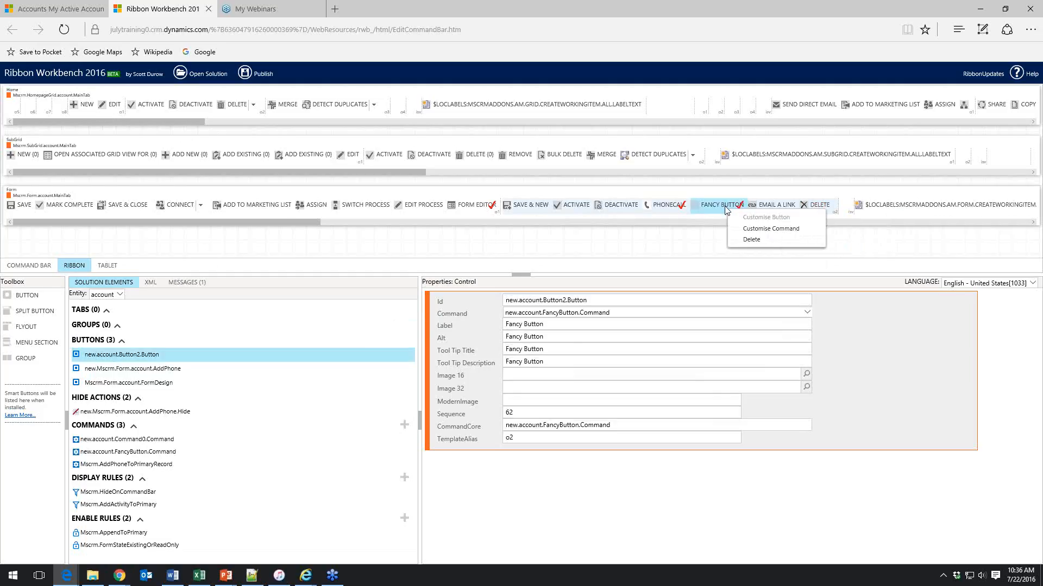
pyautogui.click(754, 240)
pyautogui.click(551, 341)
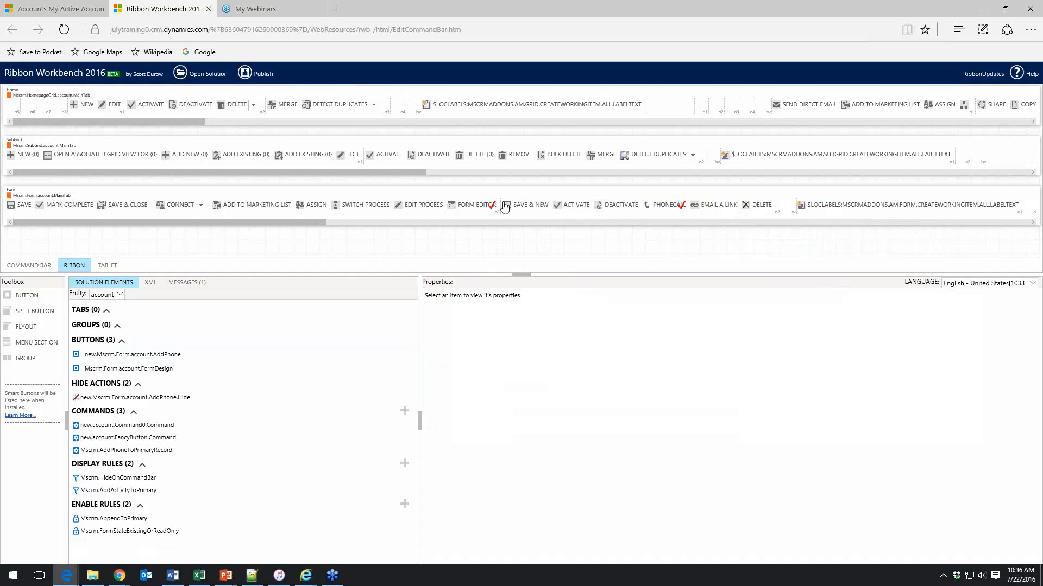
# Publish the Ribbon Workbench customisations
pyautogui.click(261, 76)
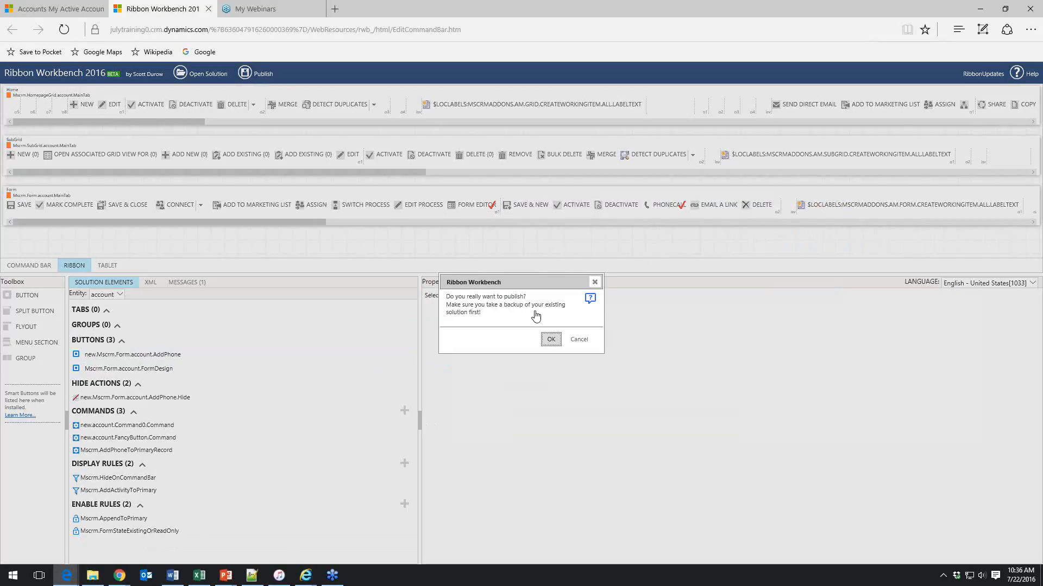
pyautogui.click(550, 340)
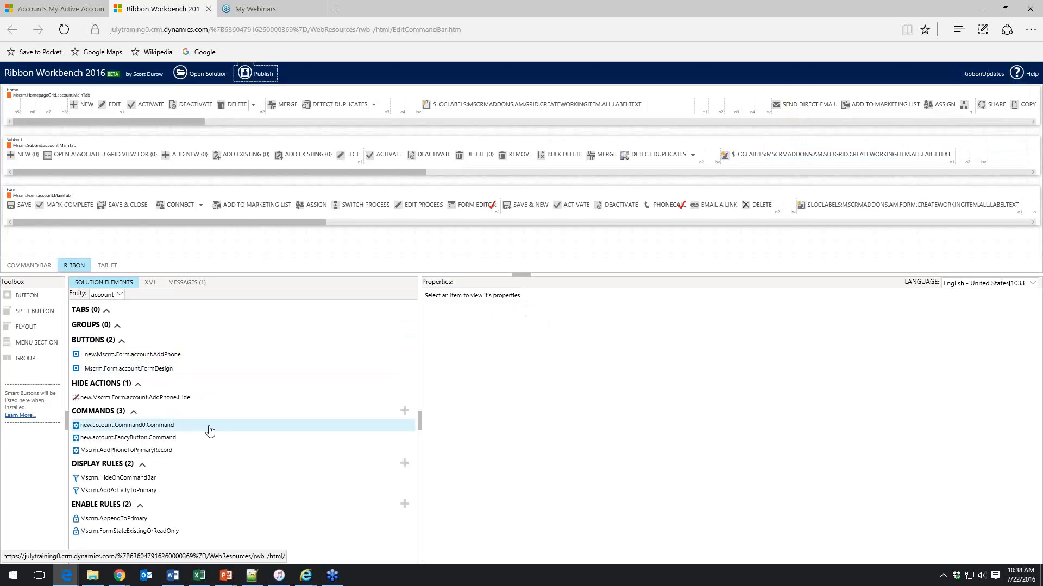
# Open the Fancy Button command and add a new display rule to it
pyautogui.click(152, 439)
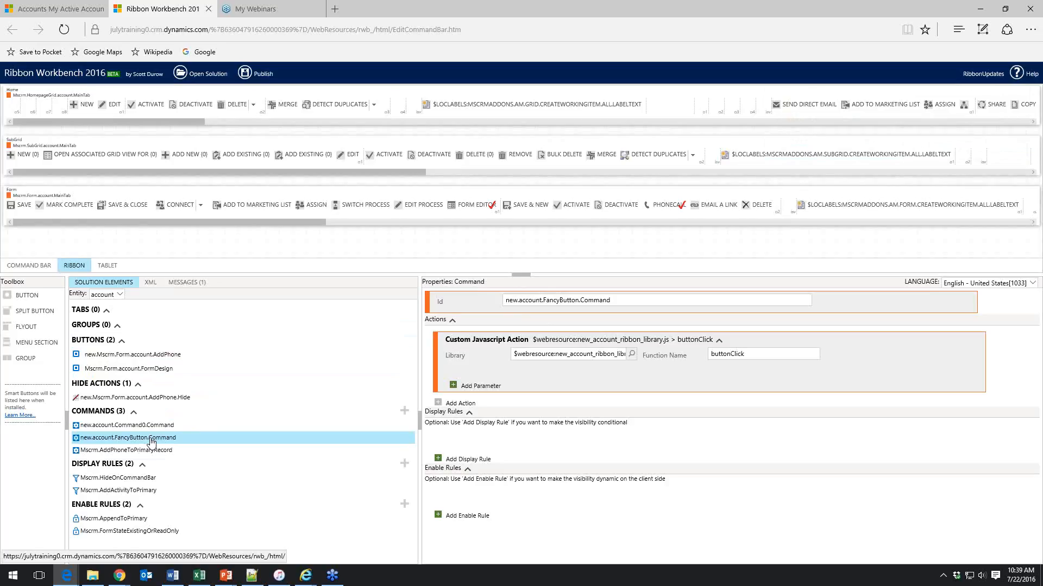
pyautogui.click(459, 459)
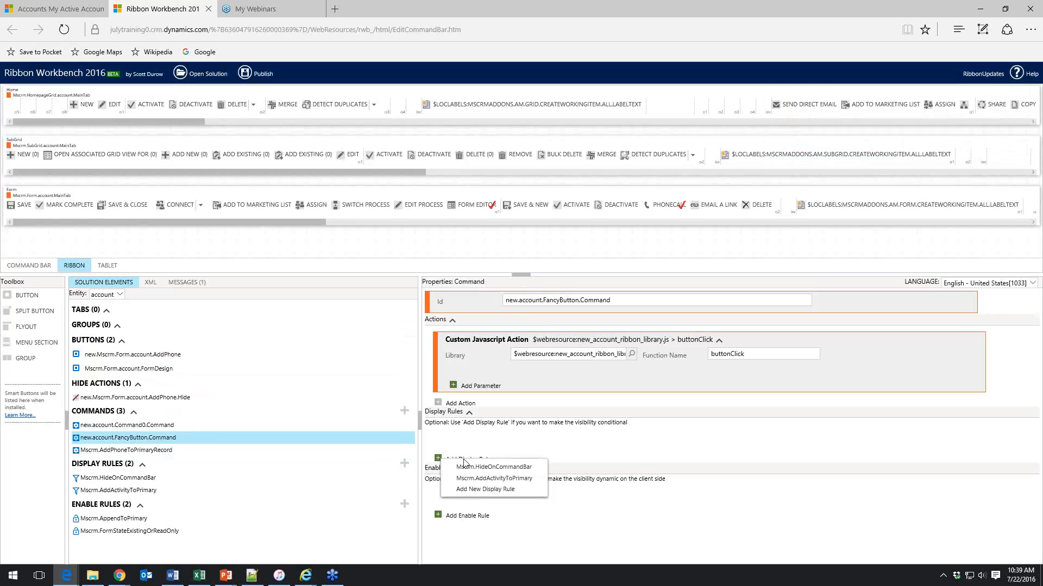
pyautogui.click(472, 491)
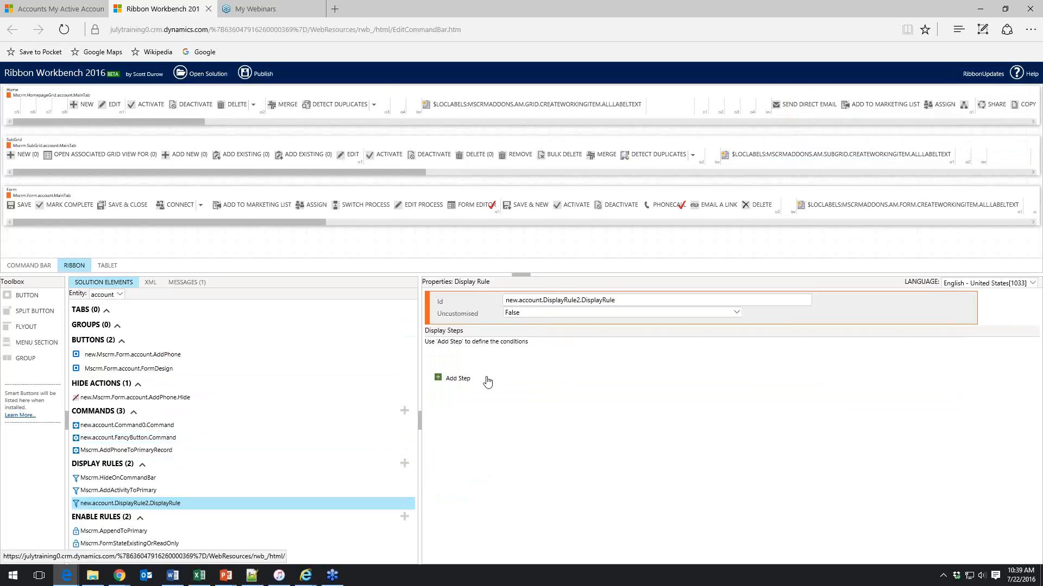
# Add a ValueRule step to the new display rule with Default set to True and InvertResult set to False
pyautogui.click(439, 379)
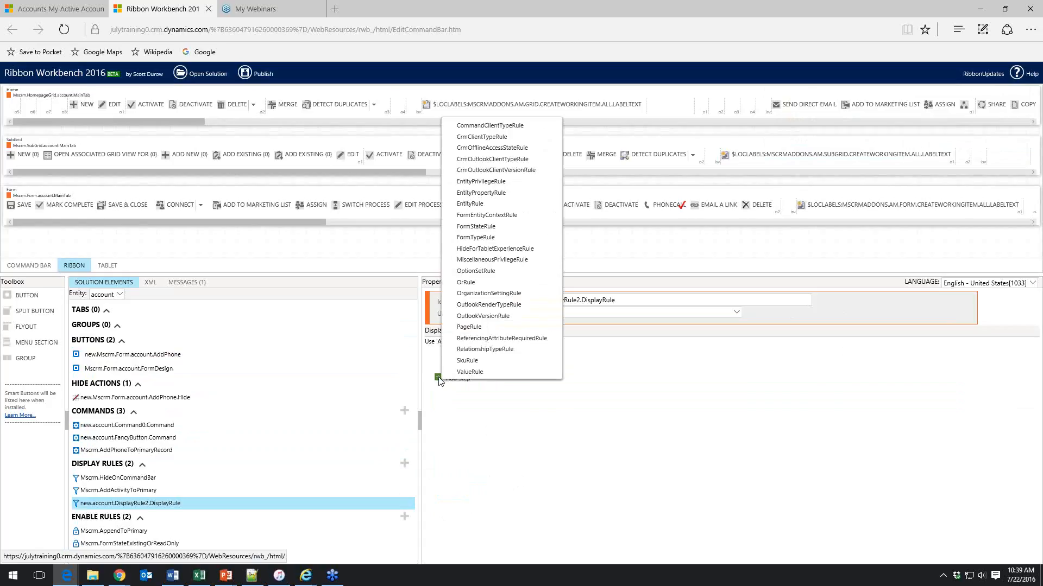
pyautogui.click(525, 373)
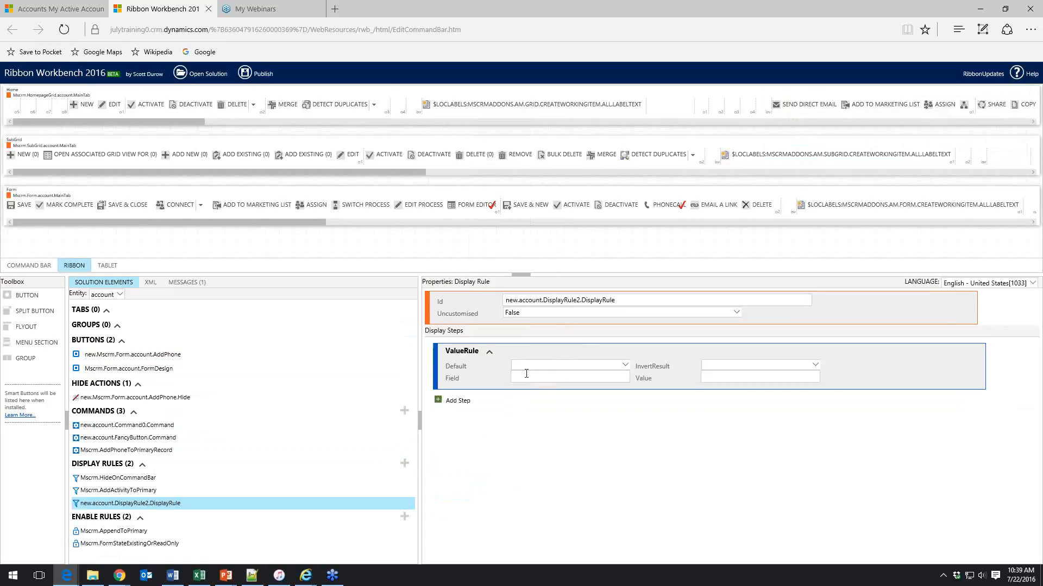
pyautogui.click(624, 366)
pyautogui.click(581, 374)
pyautogui.click(582, 366)
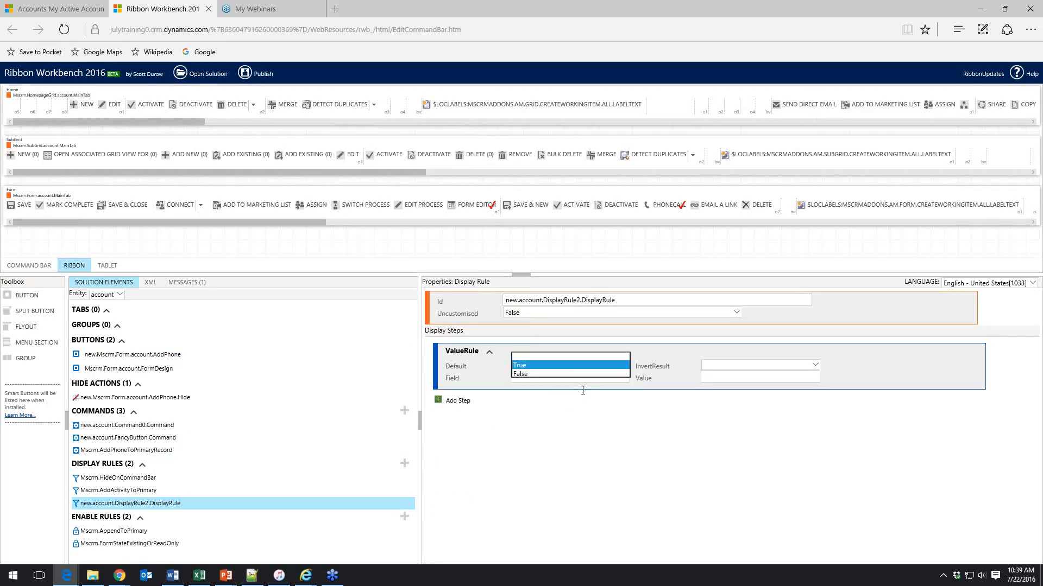
pyautogui.click(583, 394)
pyautogui.click(776, 367)
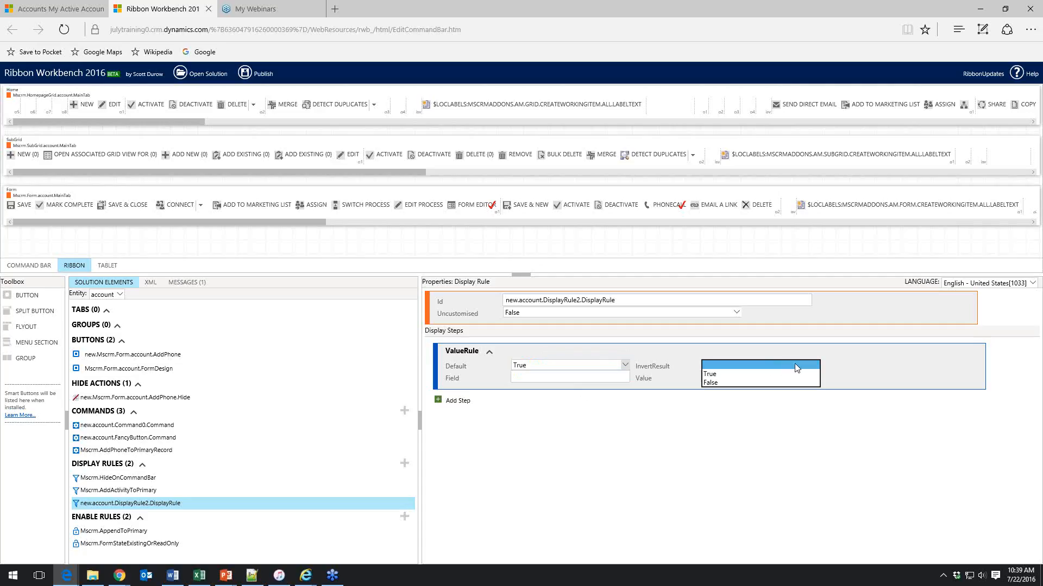
pyautogui.click(845, 366)
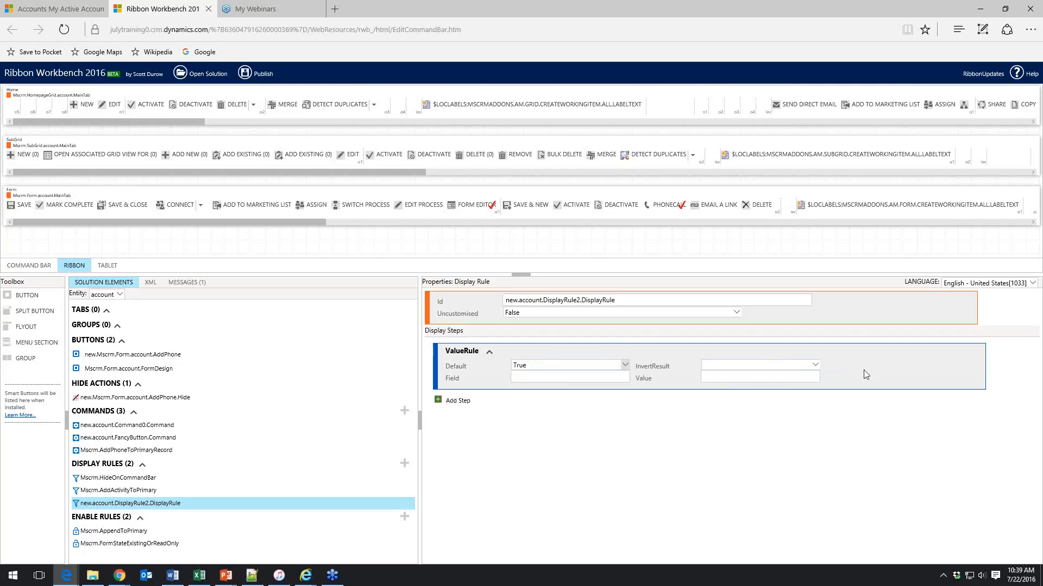
pyautogui.click(799, 367)
pyautogui.click(793, 383)
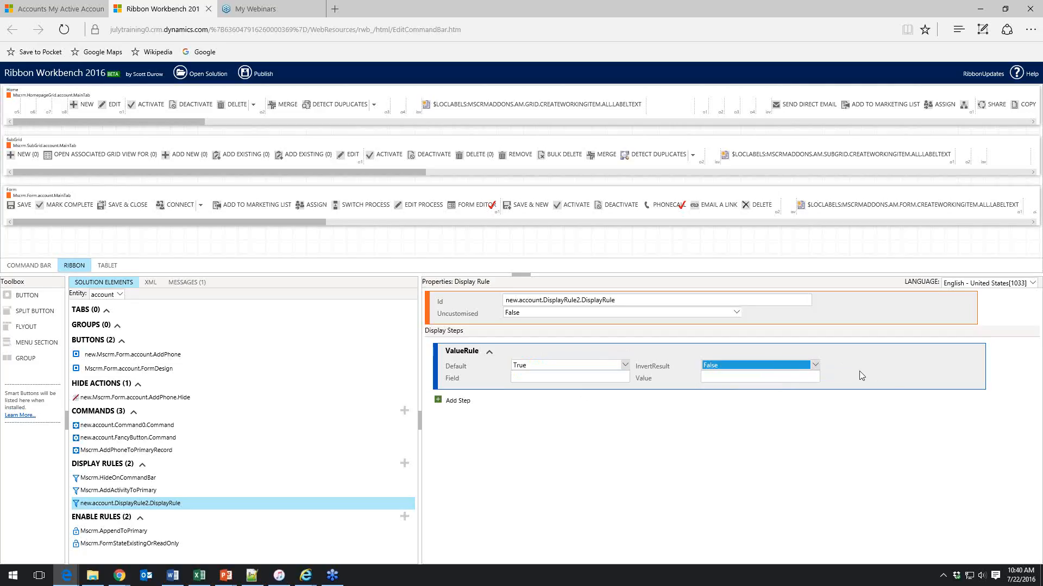
pyautogui.click(751, 380)
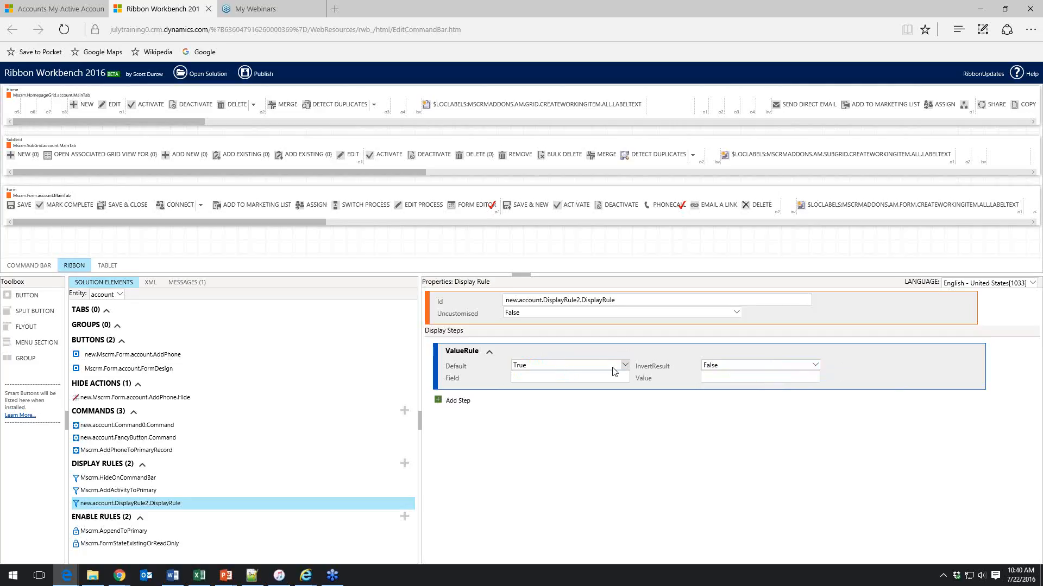
# Add a FormStateRule step to the display rule with State set to Existing
pyautogui.click(447, 402)
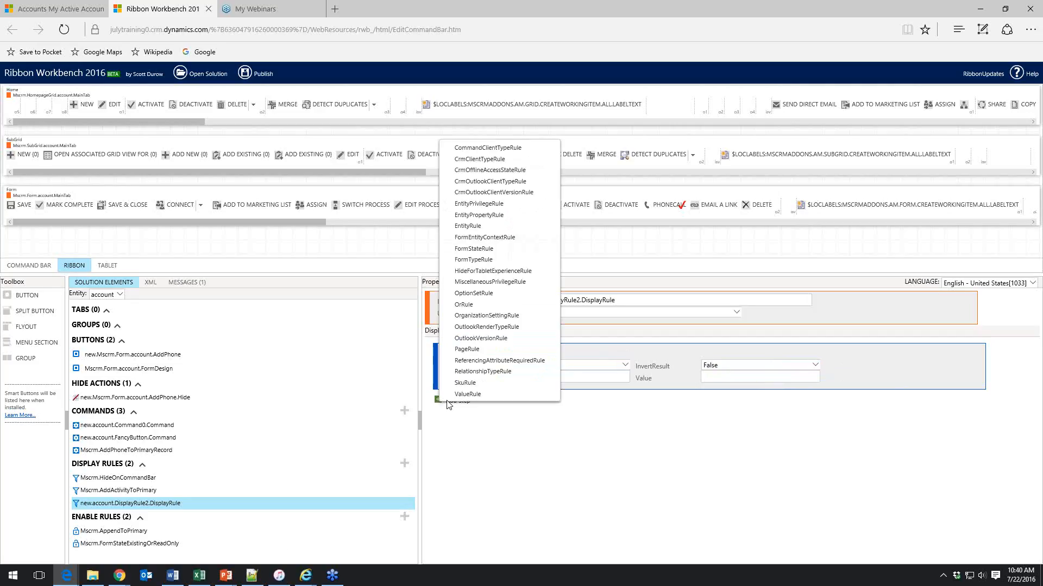
pyautogui.click(511, 249)
pyautogui.click(647, 425)
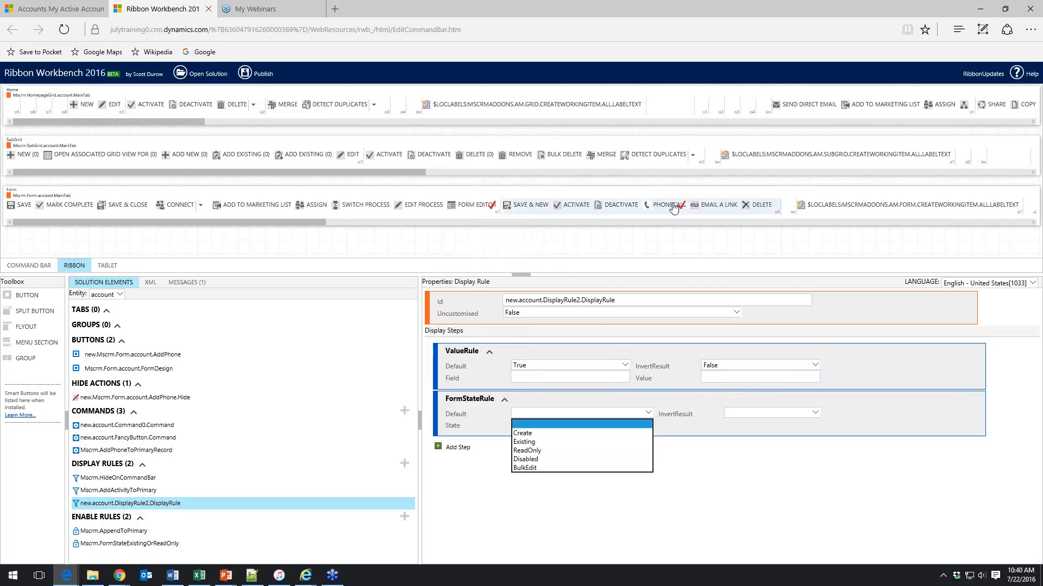
pyautogui.click(550, 442)
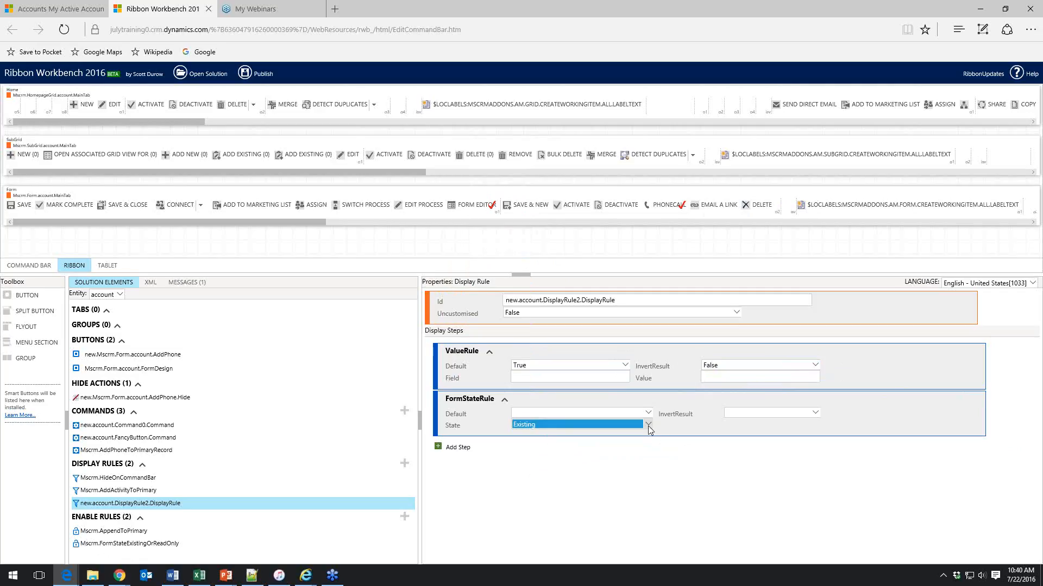
# Start deleting the FormStateRule step from the display rule
pyautogui.click(439, 455)
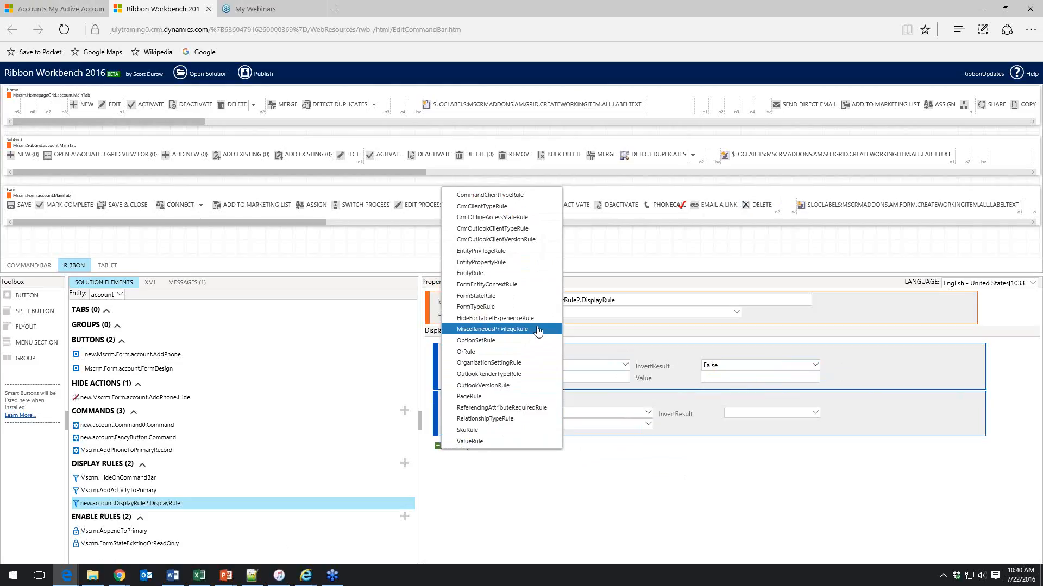
pyautogui.rightClick(665, 428)
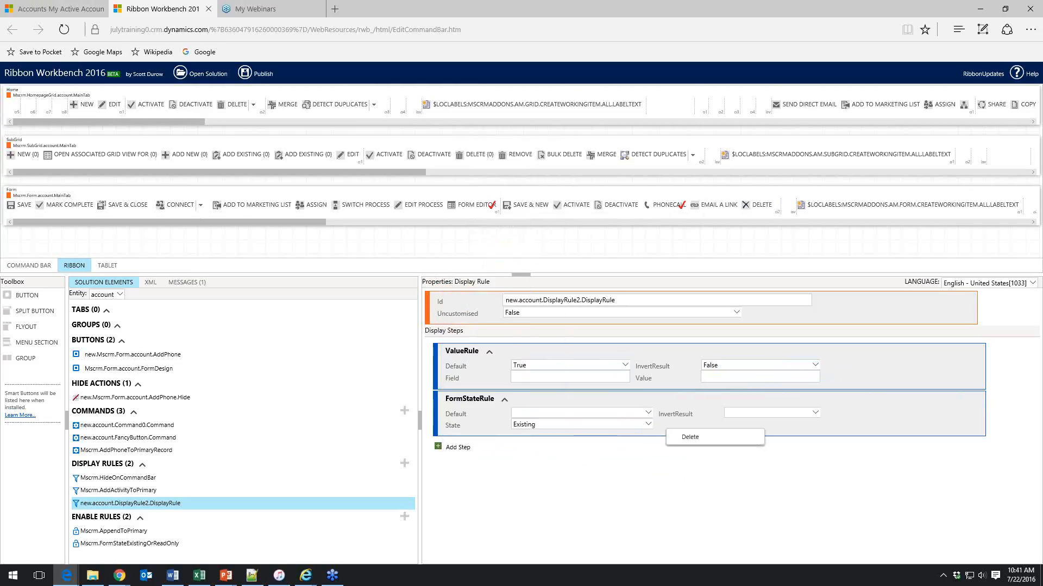